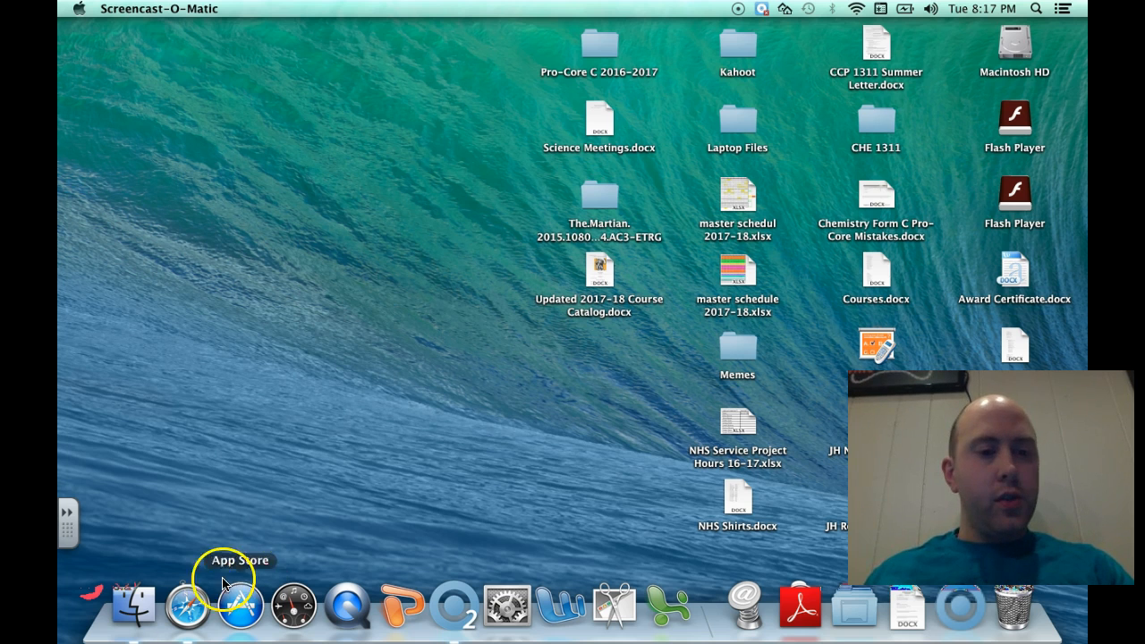
click(187, 606)
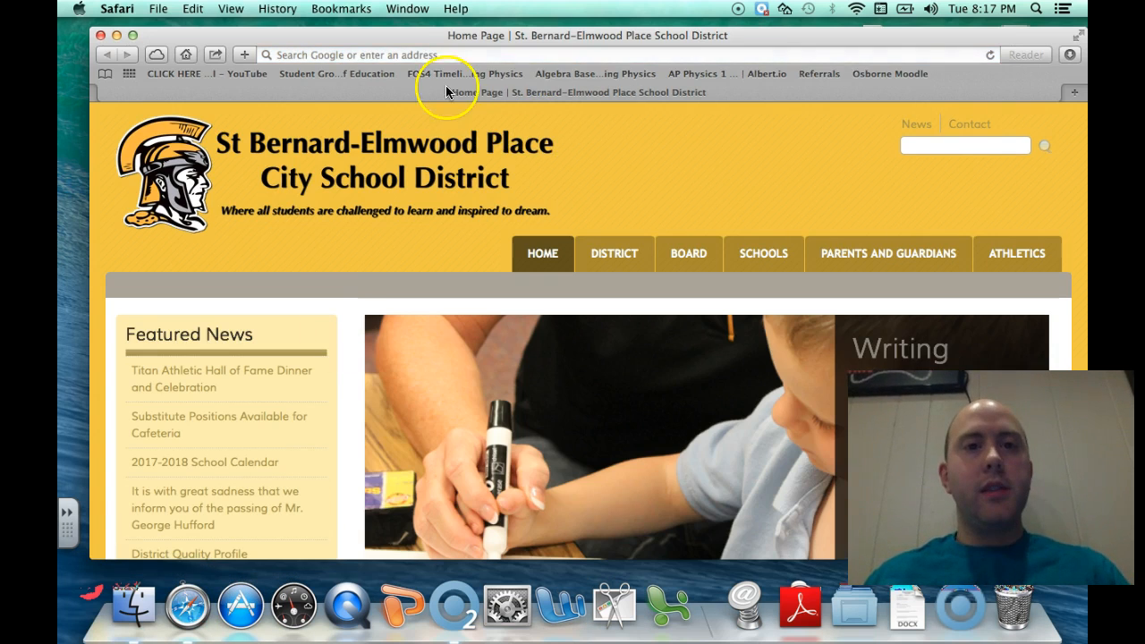
click(437, 54)
text(www.)
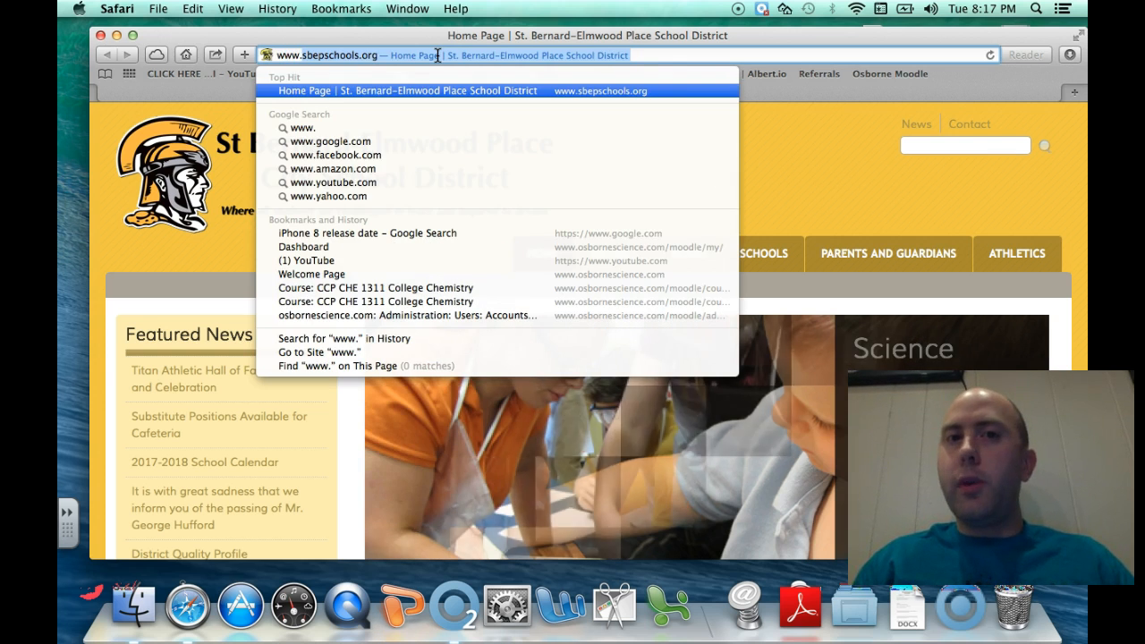
text(osborns)
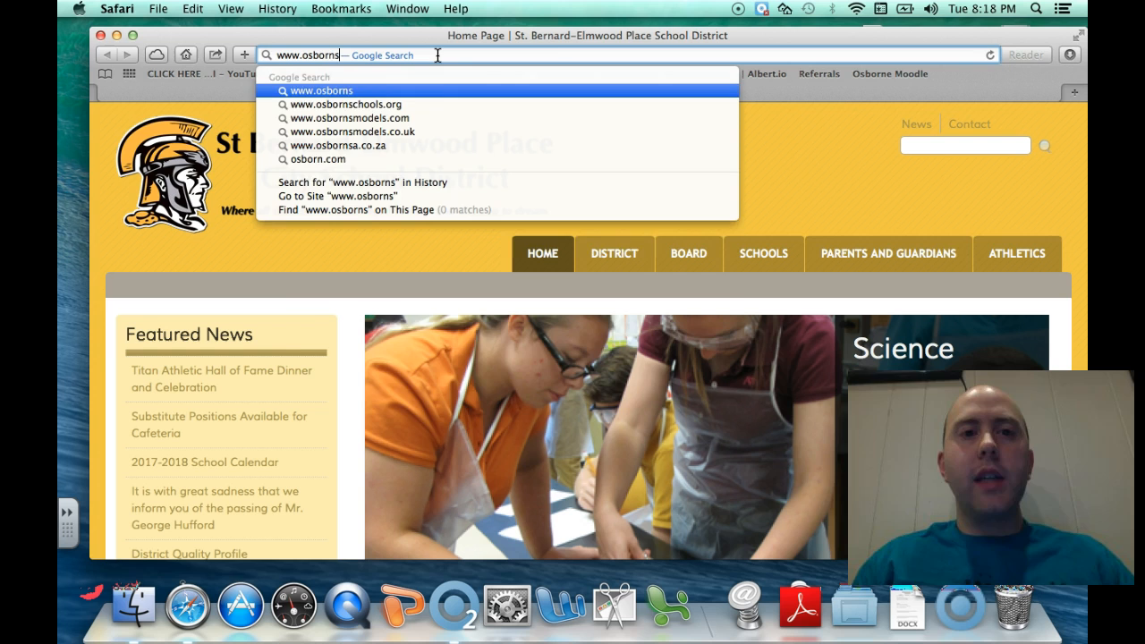
key(BackSpace)
text(escience.com)
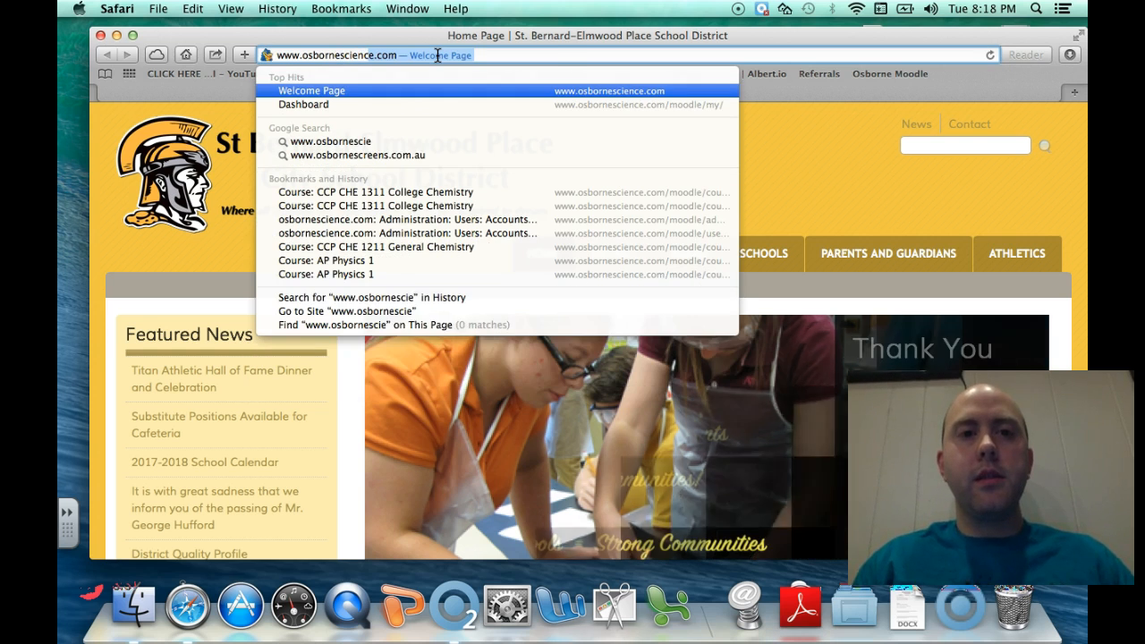
key(Return)
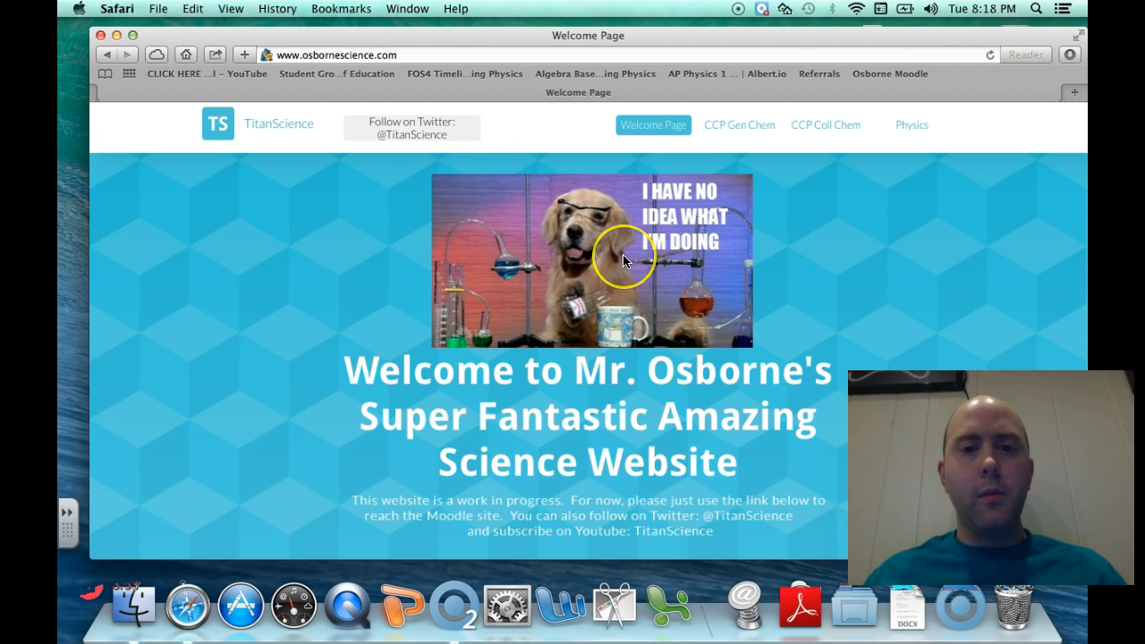
Scroll the Welcome Page, follow the Moodle link, then return to the Welcome Page
scroll(623, 260, down, 3)
scroll(624, 260, down, 1)
scroll(624, 261, up, 4)
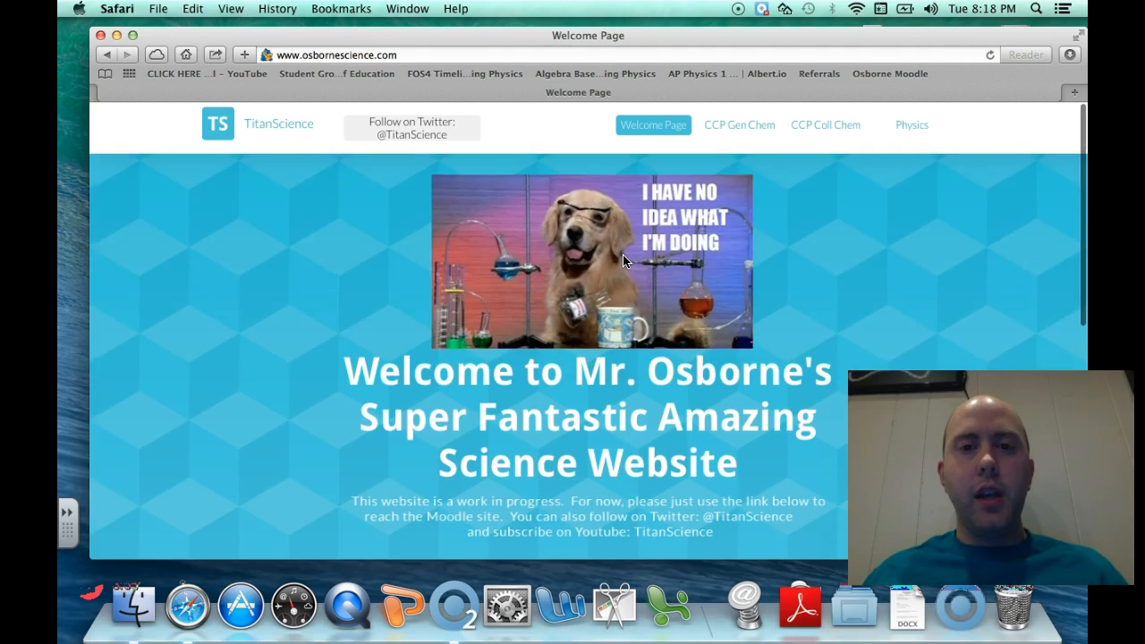
scroll(624, 261, down, 3)
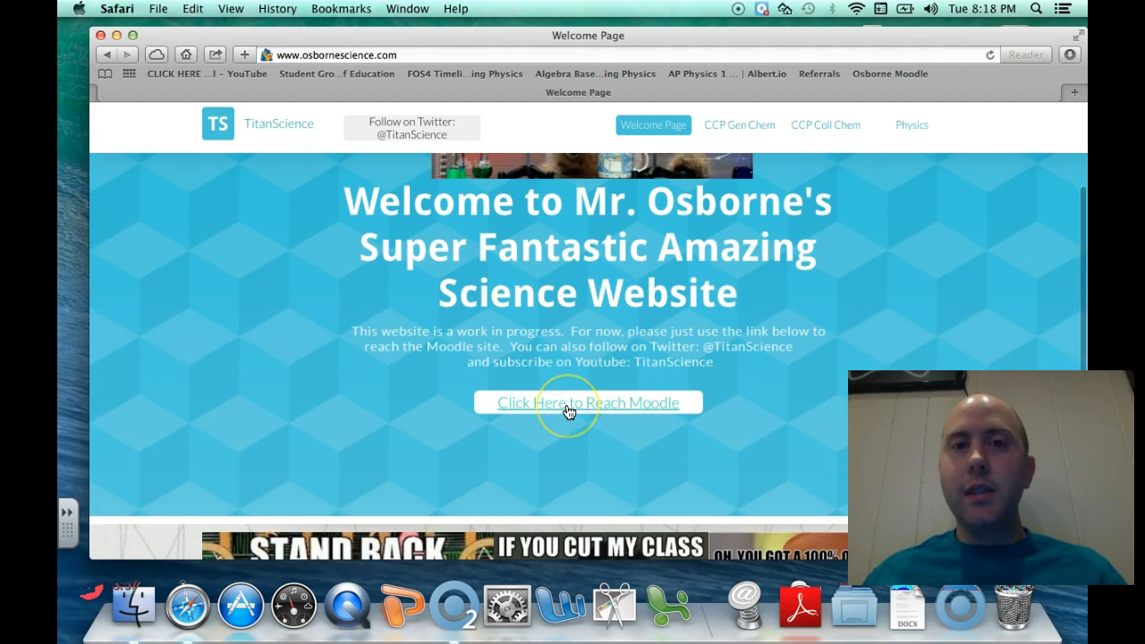
click(568, 403)
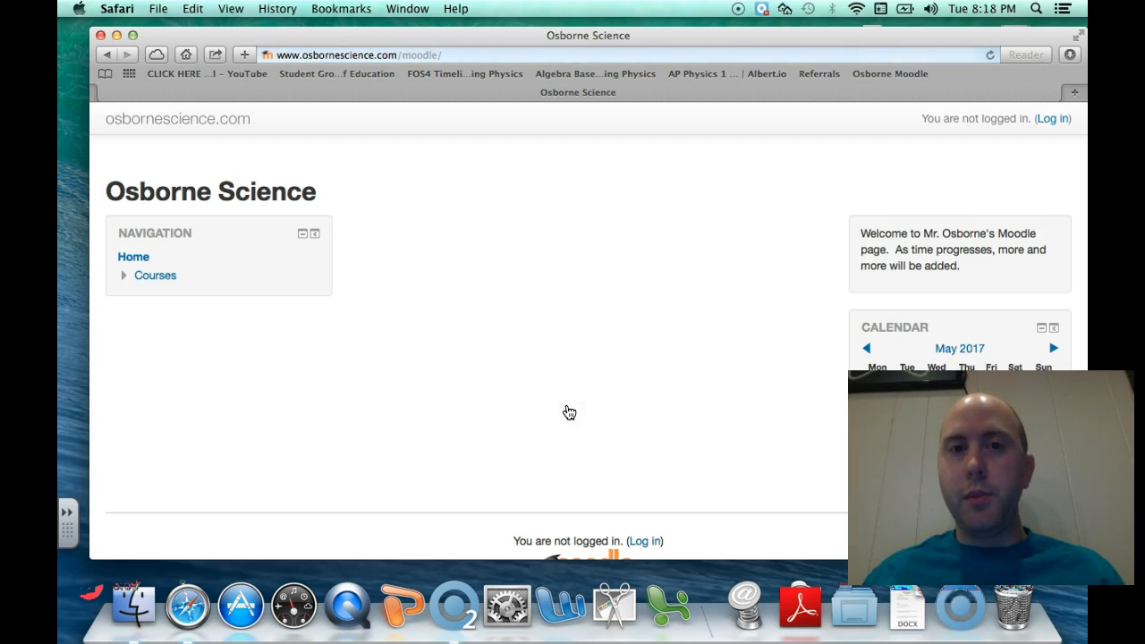
click(107, 54)
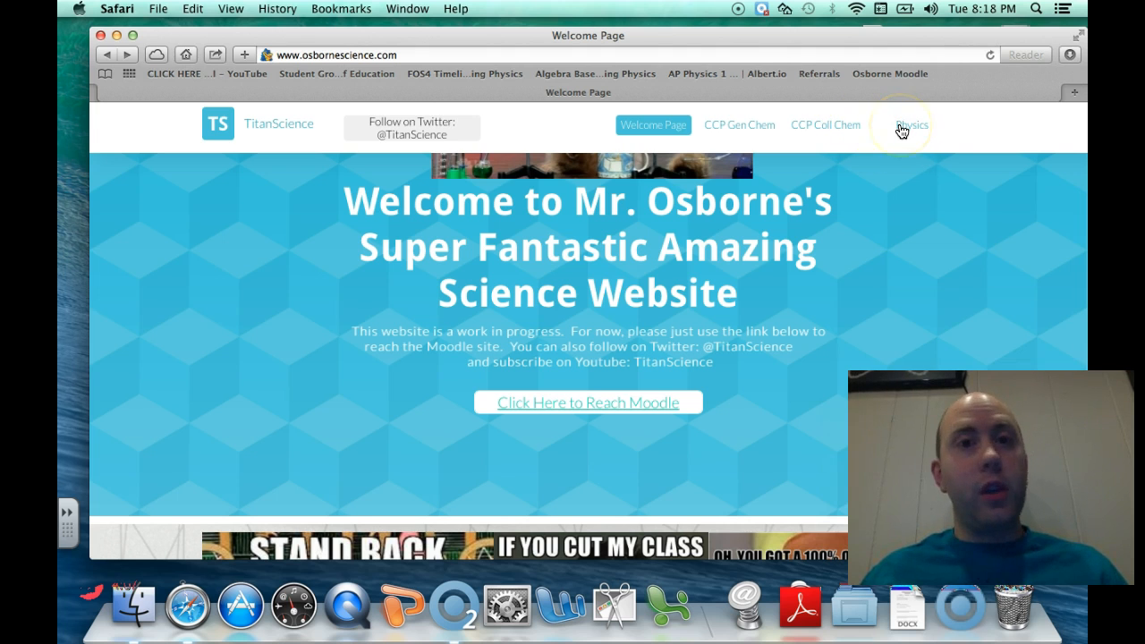
Open the Physics page and look over its Contact map and message form
click(902, 127)
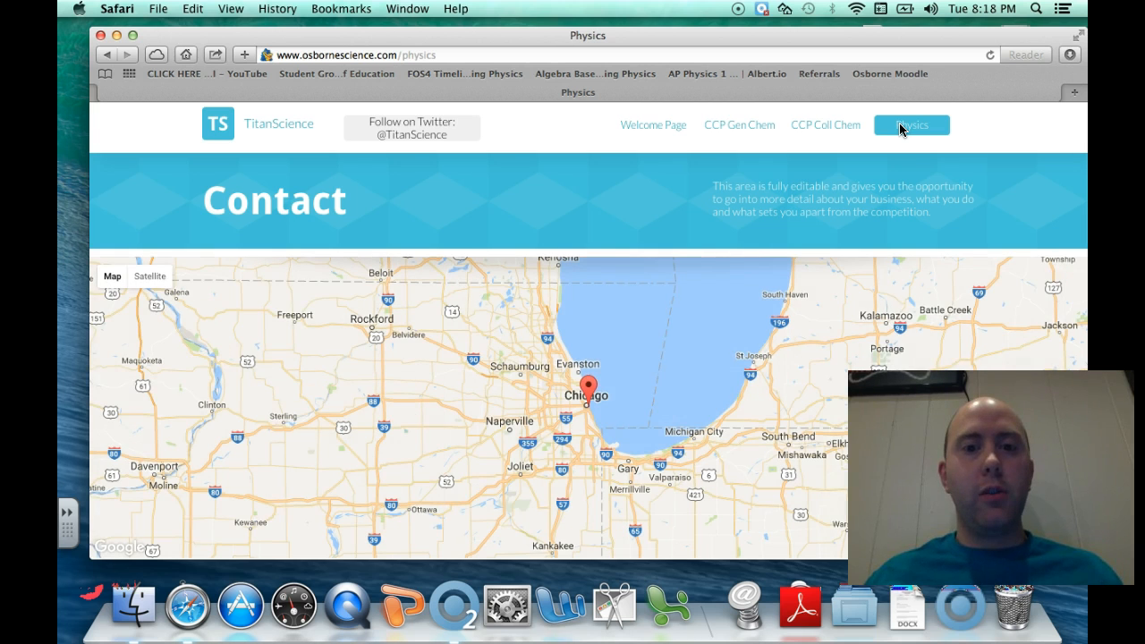
scroll(698, 329, down, 3)
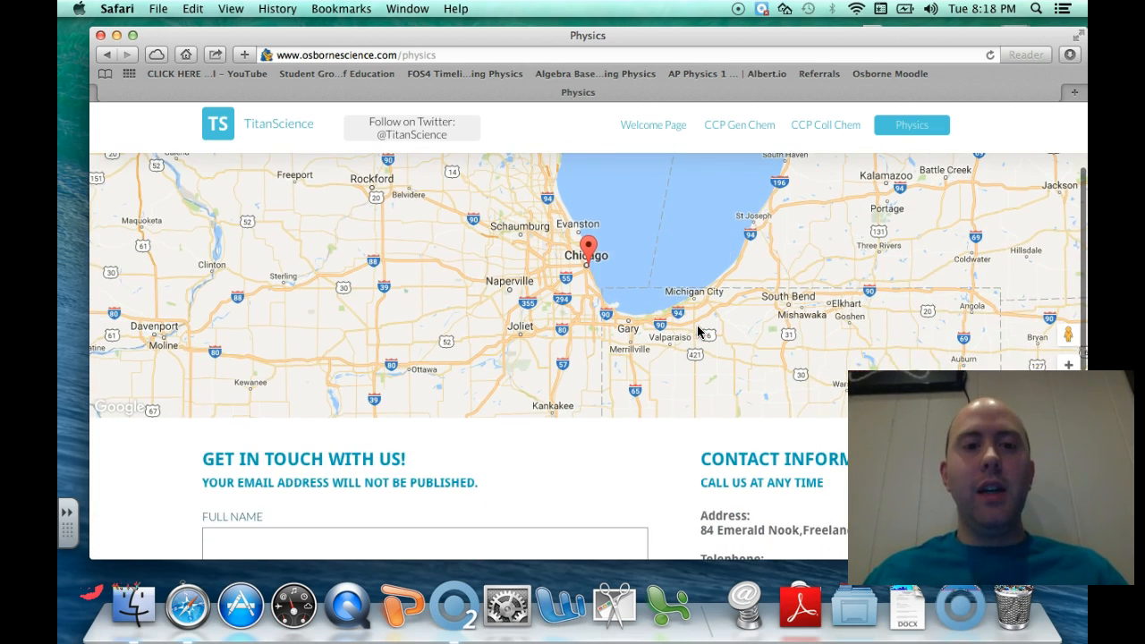
scroll(699, 331, down, 5)
scroll(698, 331, up, 2)
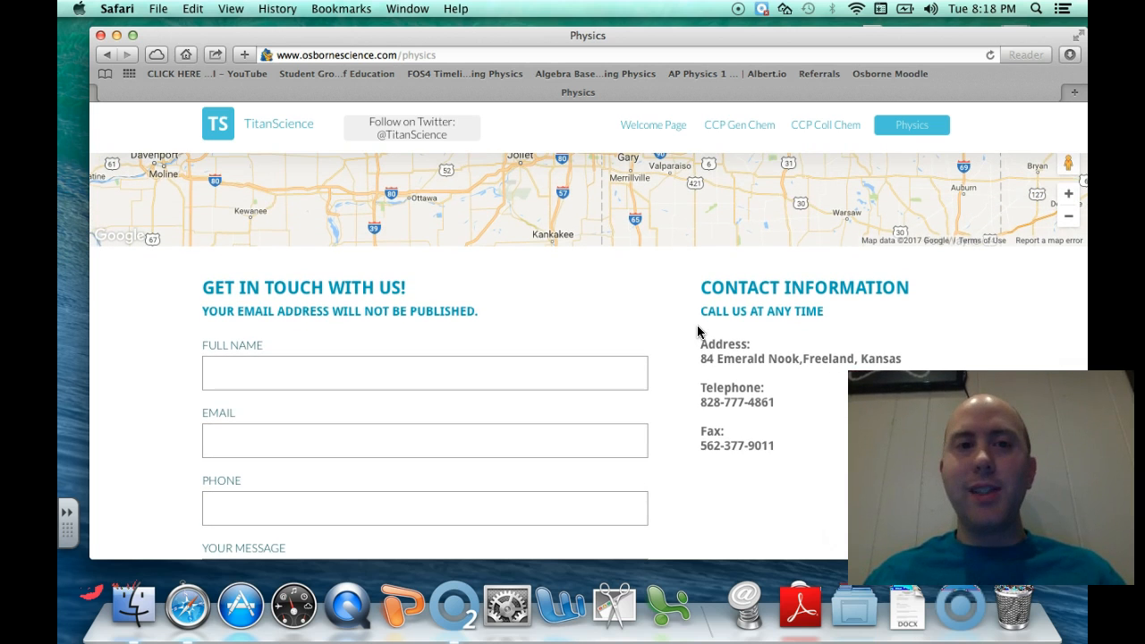
scroll(698, 331, up, 5)
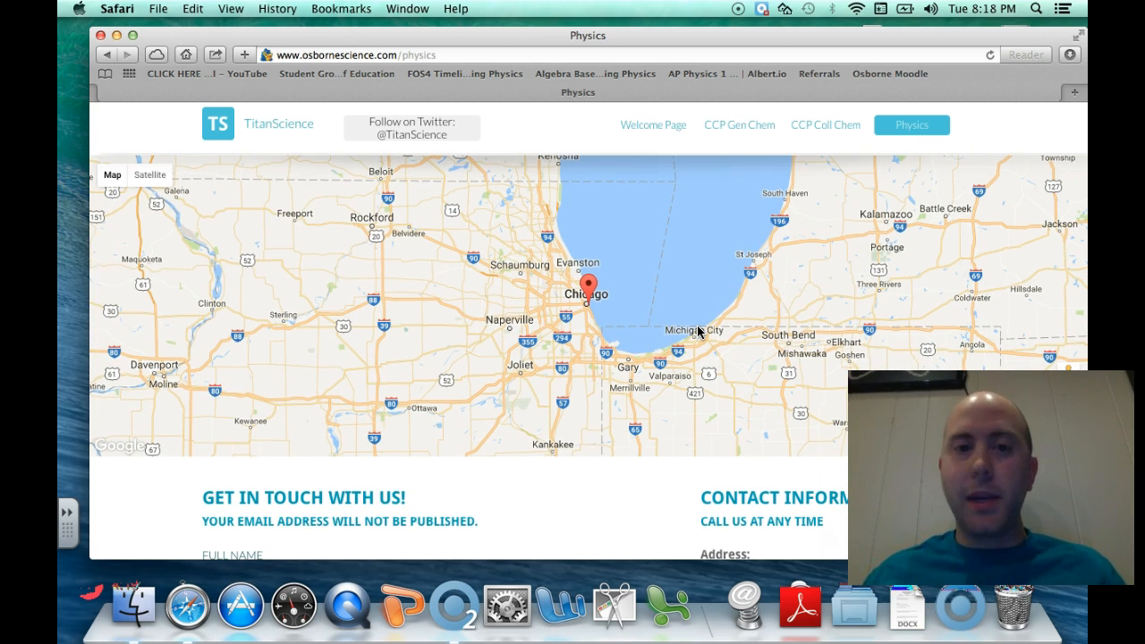
Open the CCP Coll Chem page and read through the syllabus
click(835, 130)
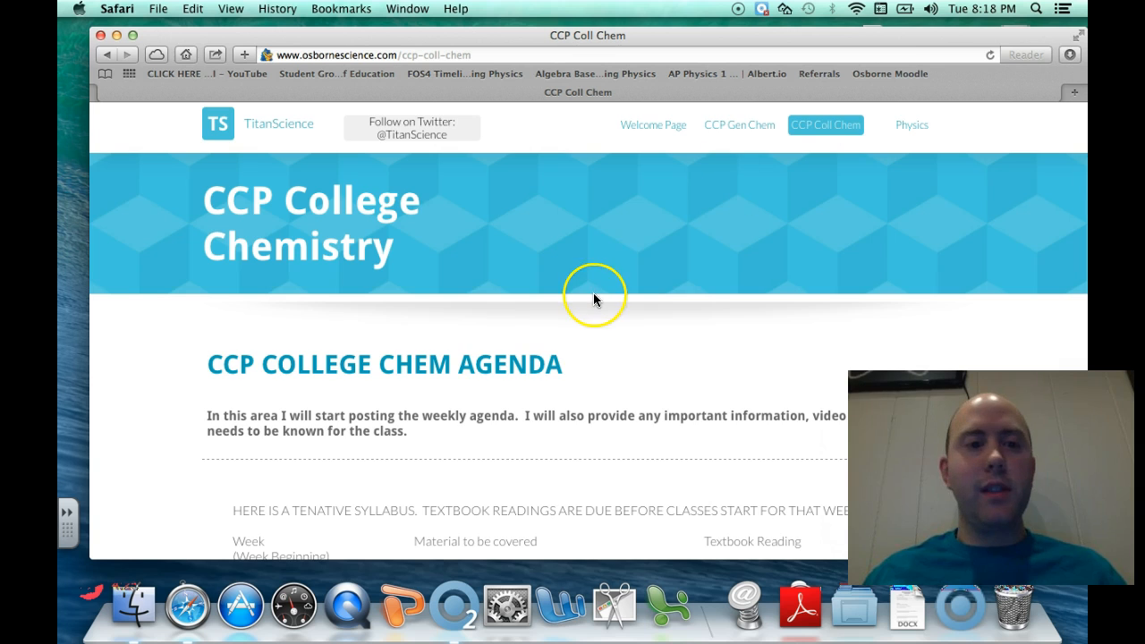
scroll(593, 296, down, 1)
scroll(593, 301, down, 1)
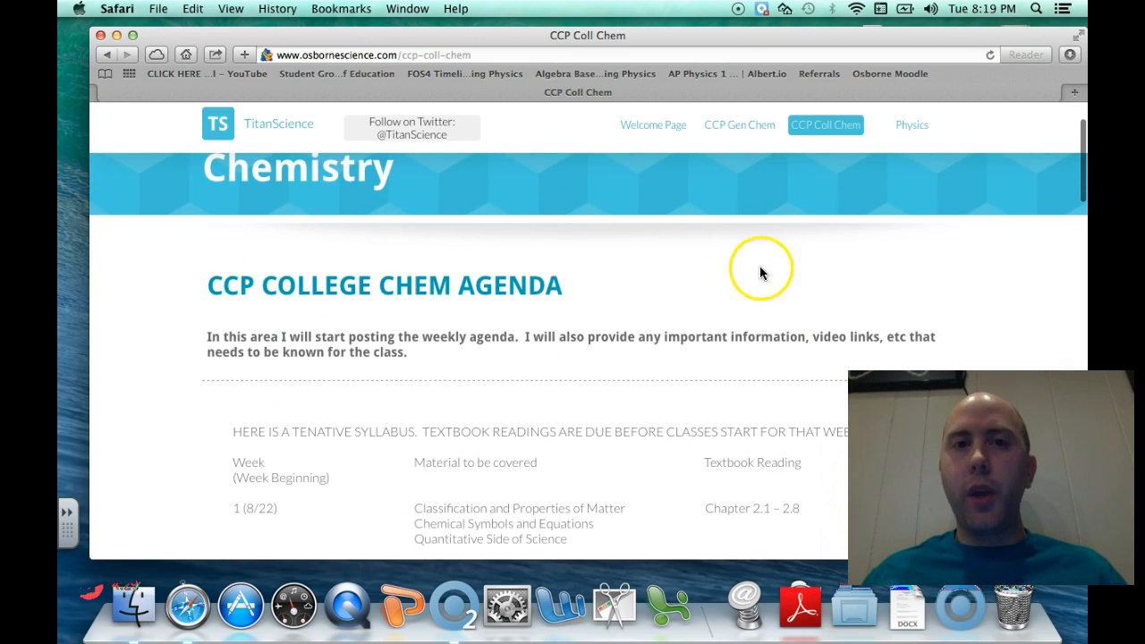
scroll(705, 371, down, 5)
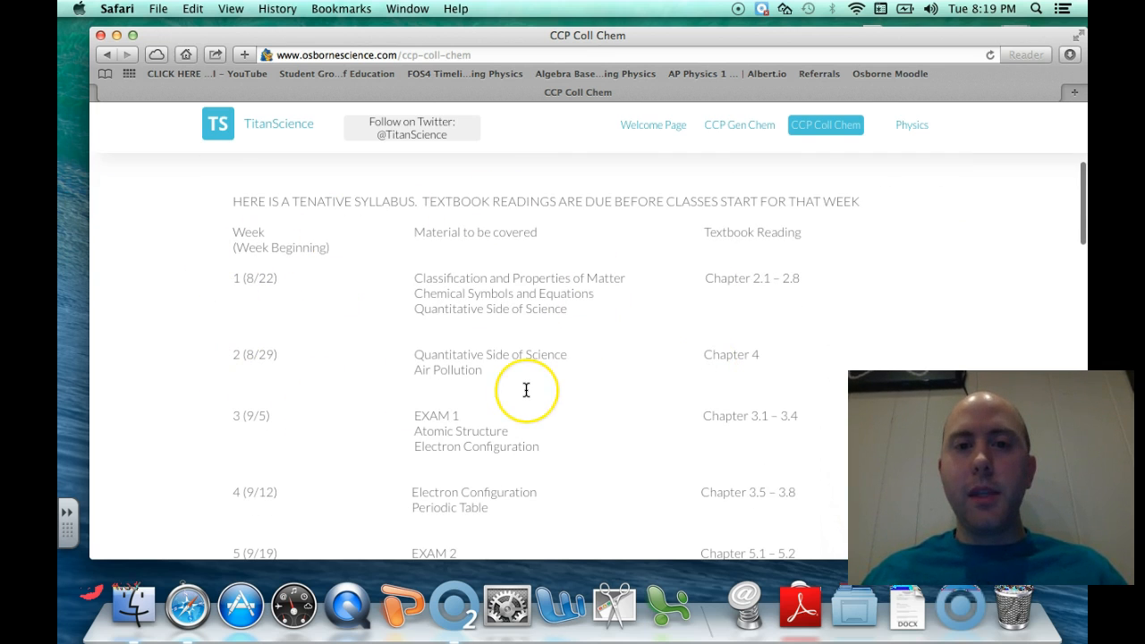
scroll(526, 390, down, 15)
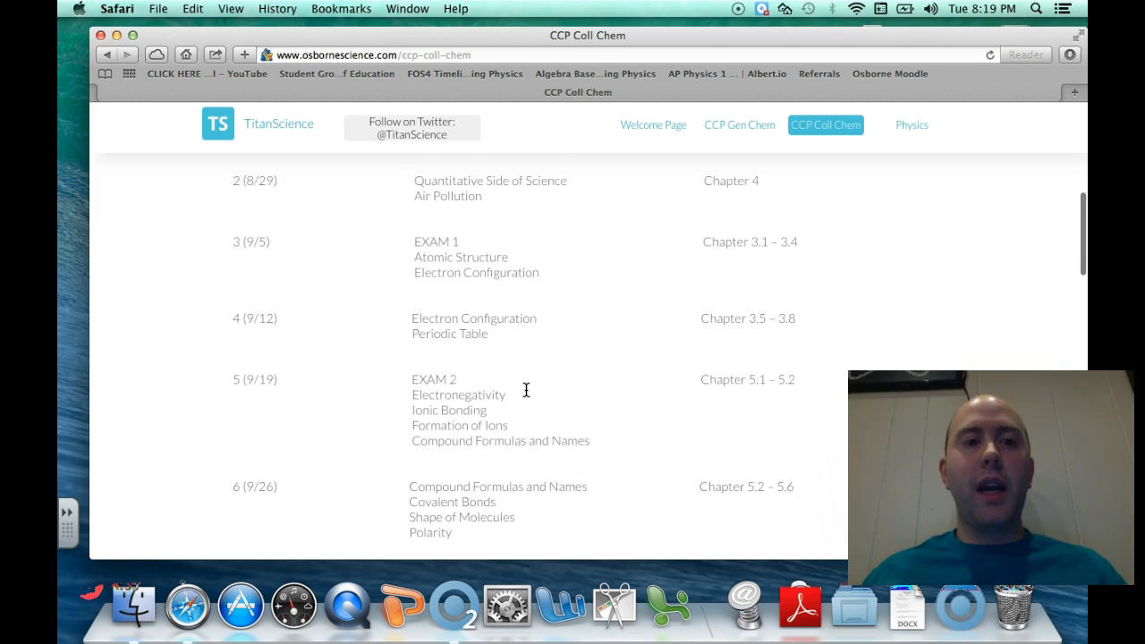
scroll(526, 390, down, 5)
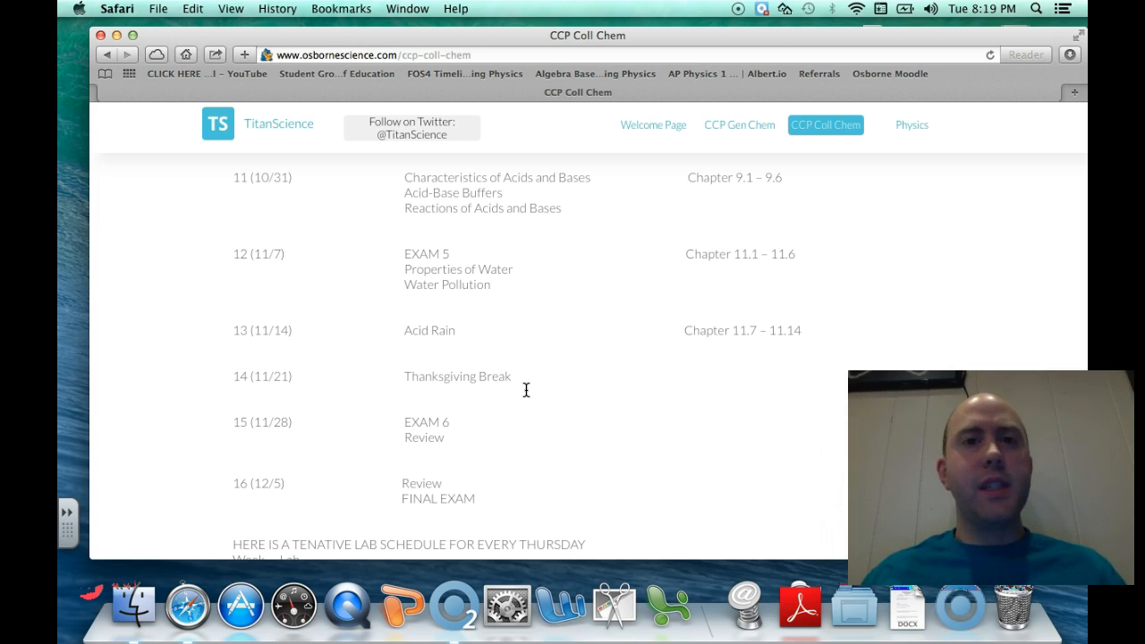
scroll(527, 391, up, 20)
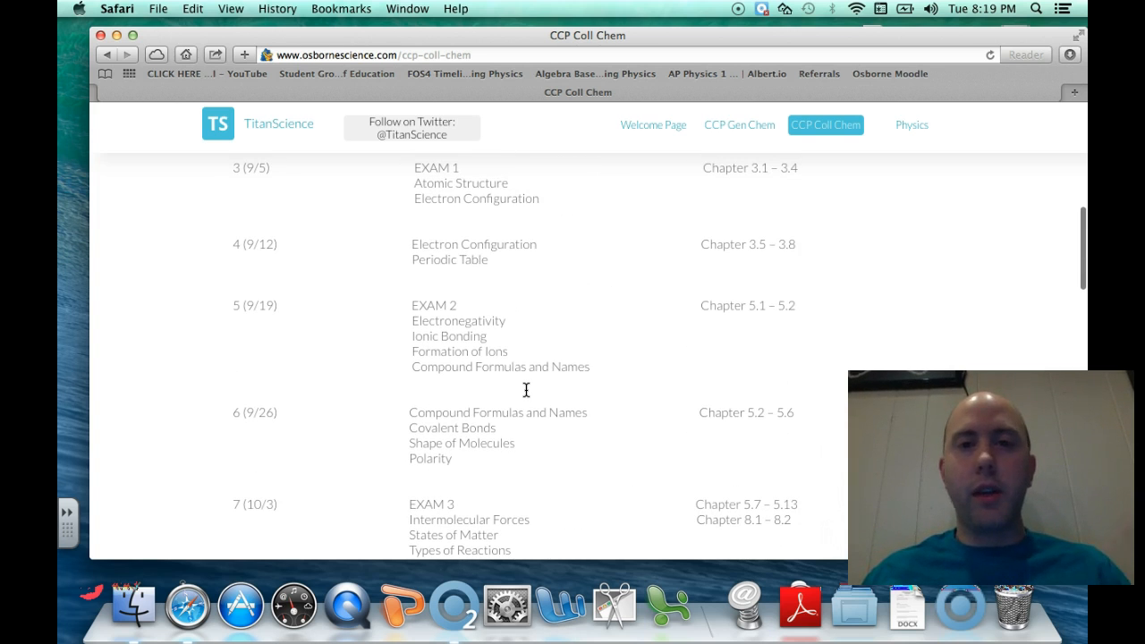
scroll(526, 390, up, 15)
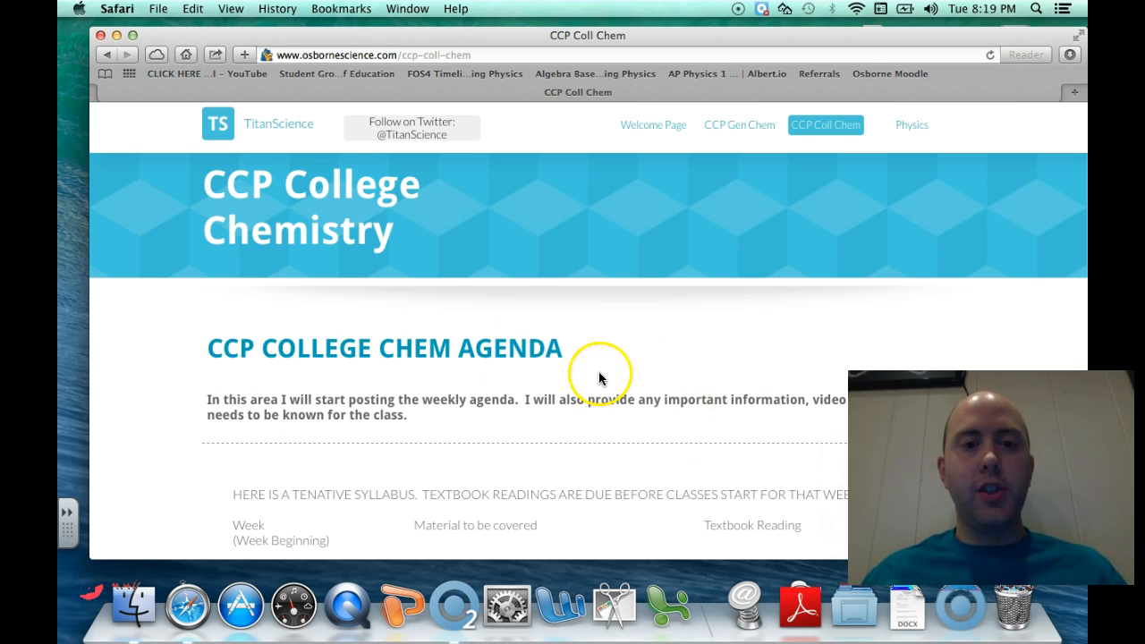
scroll(598, 376, down, 10)
scroll(598, 374, down, 20)
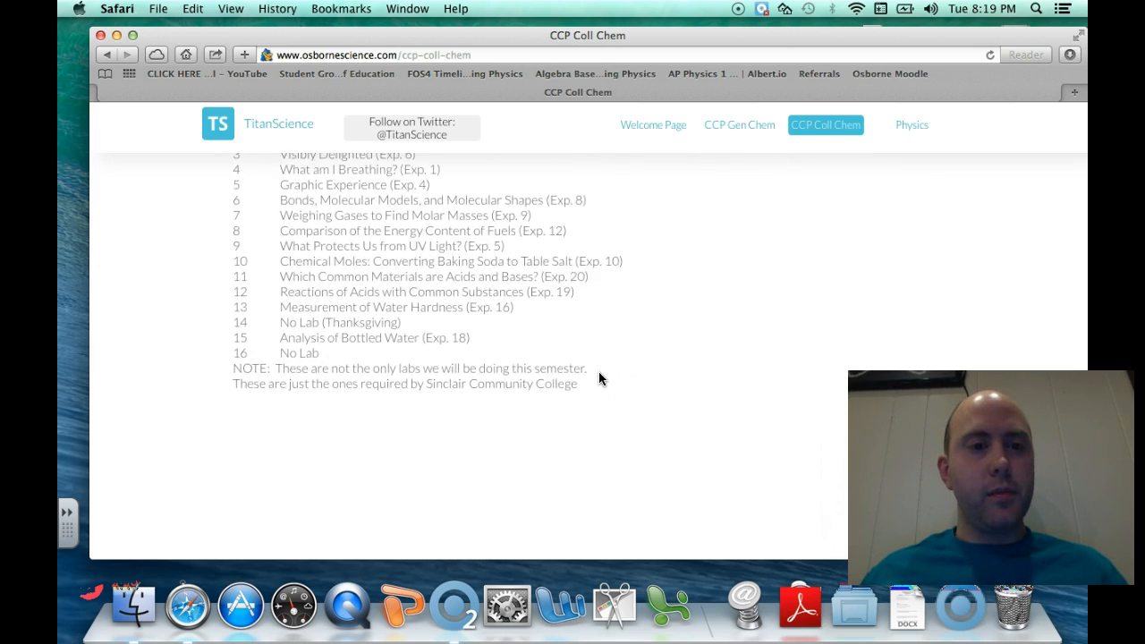
scroll(599, 372, up, 20)
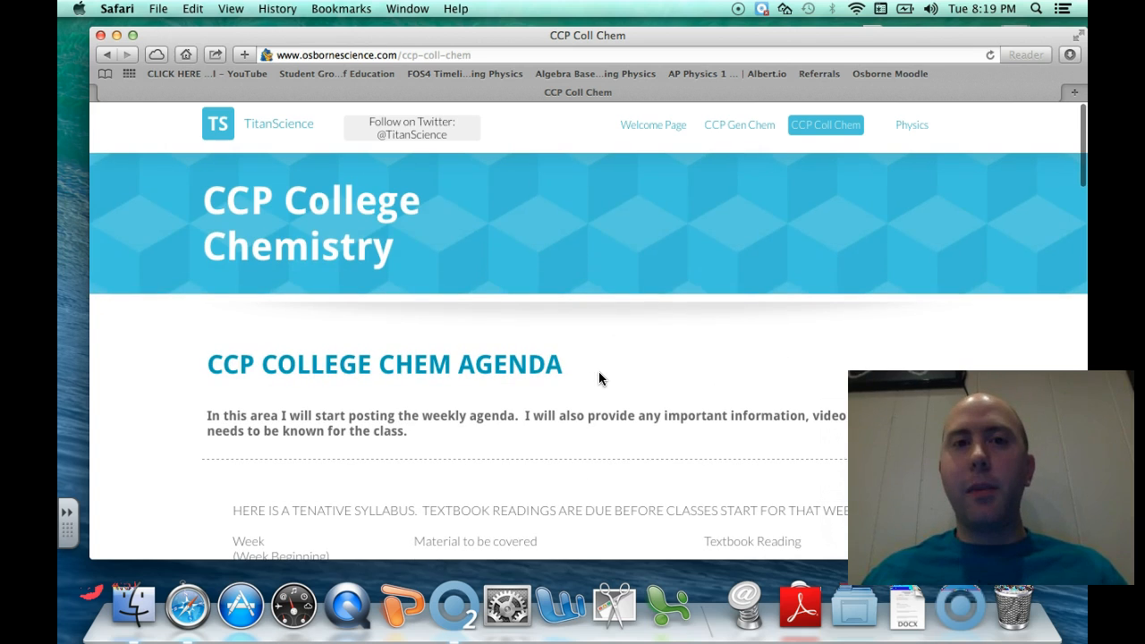
Return to the Physics page and scroll down to its message form
click(913, 124)
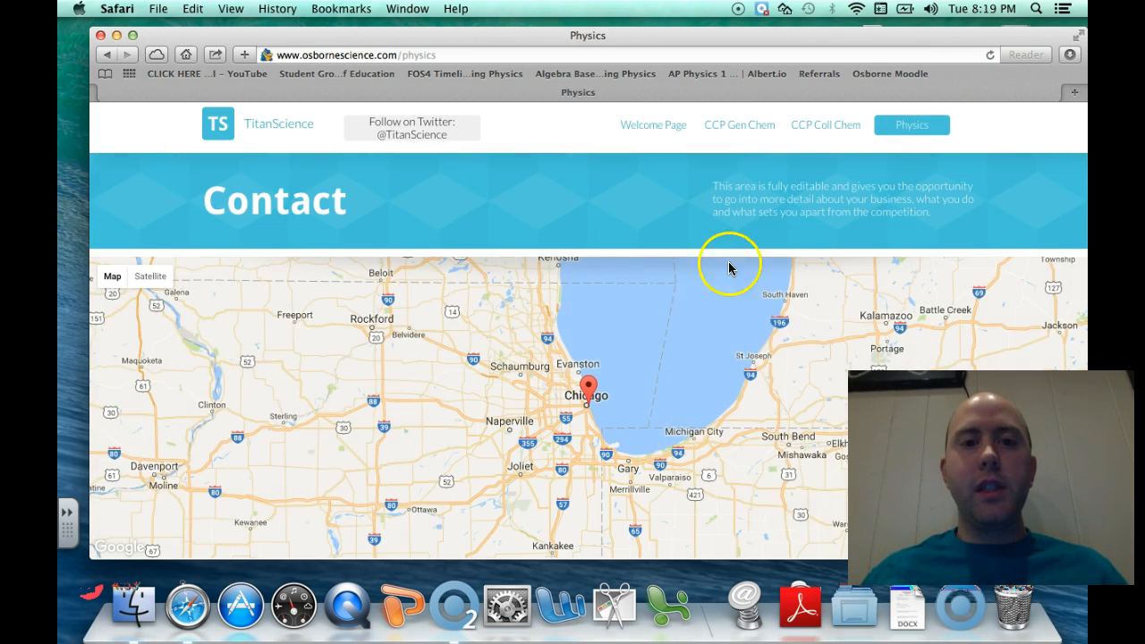
scroll(716, 286, down, 4)
scroll(704, 304, down, 1)
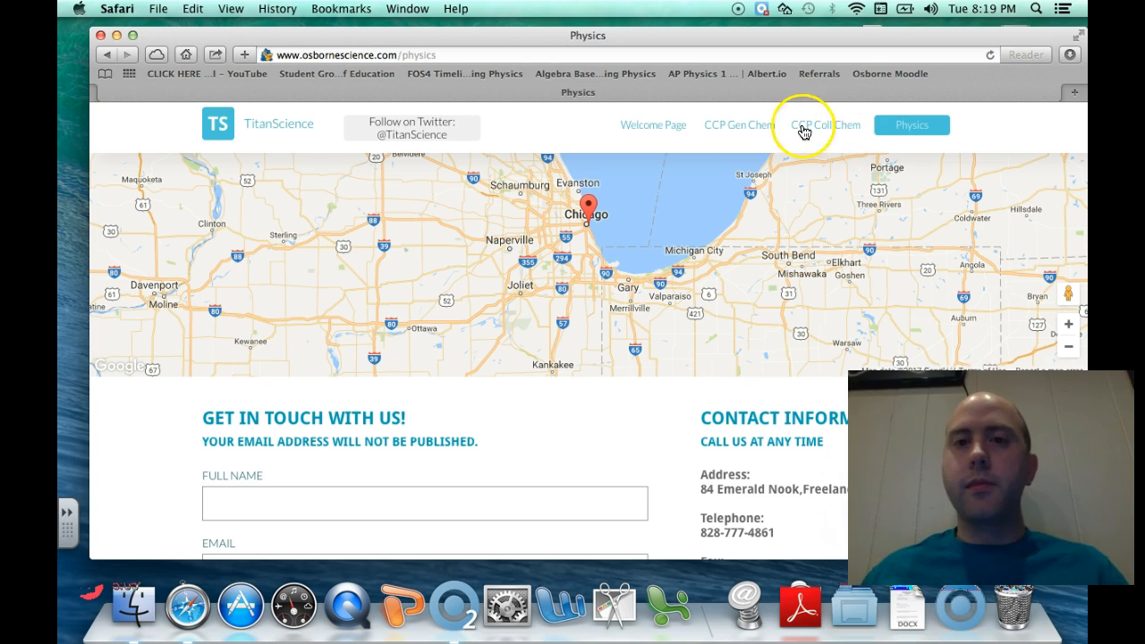
Go from the Welcome Page to Moodle and log in with the teacher's username and password
click(639, 125)
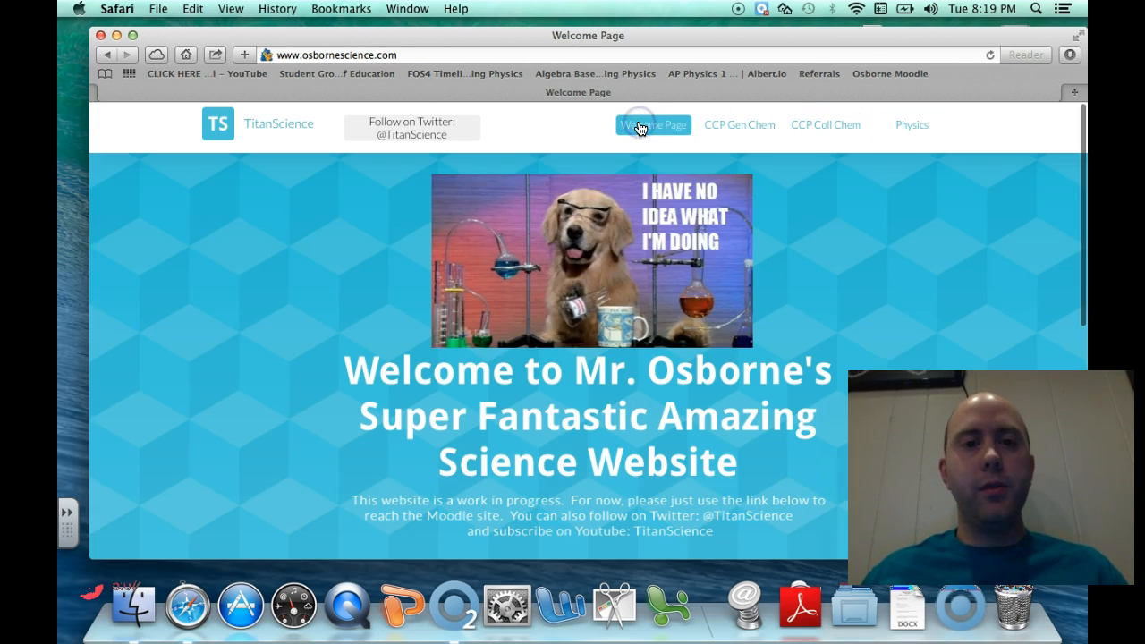
scroll(557, 309, down, 3)
click(569, 390)
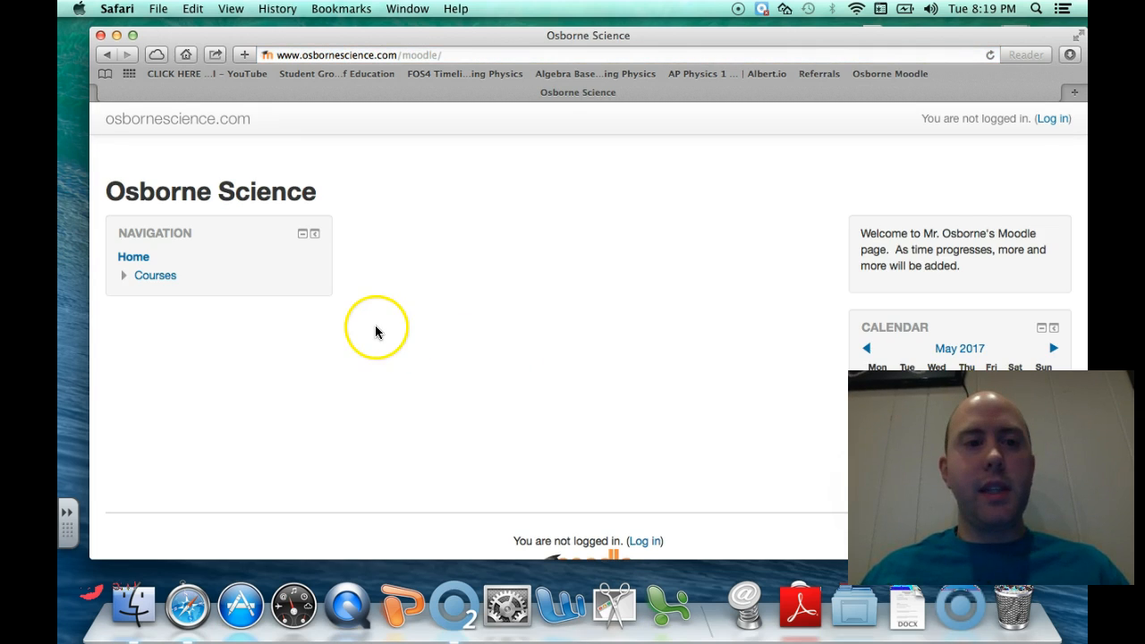
click(1053, 118)
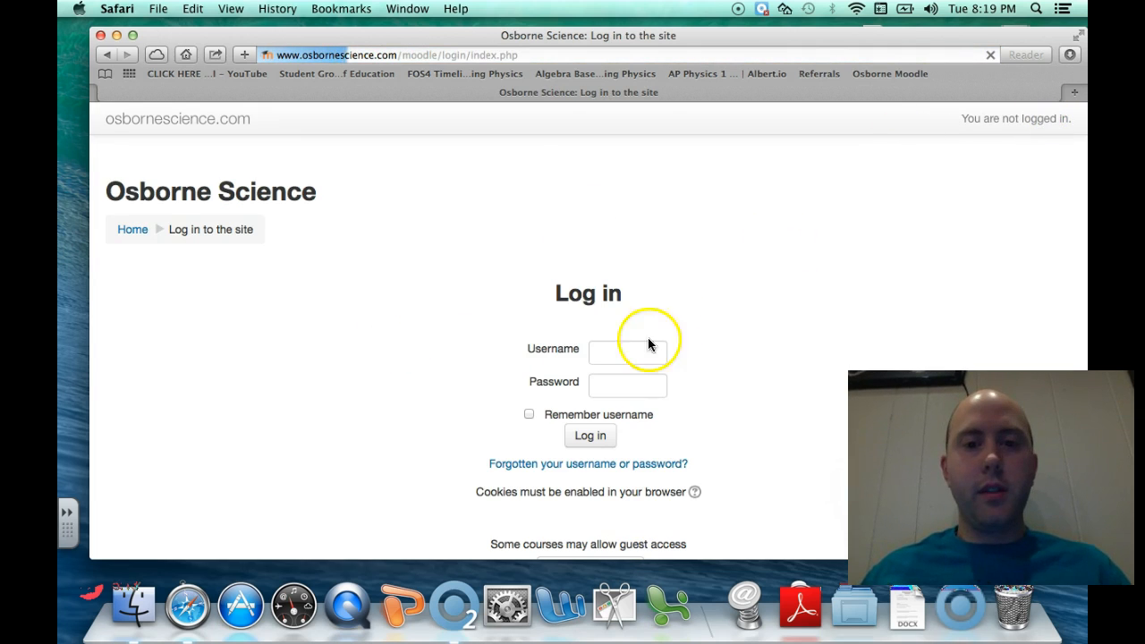
click(615, 353)
key(Tab)
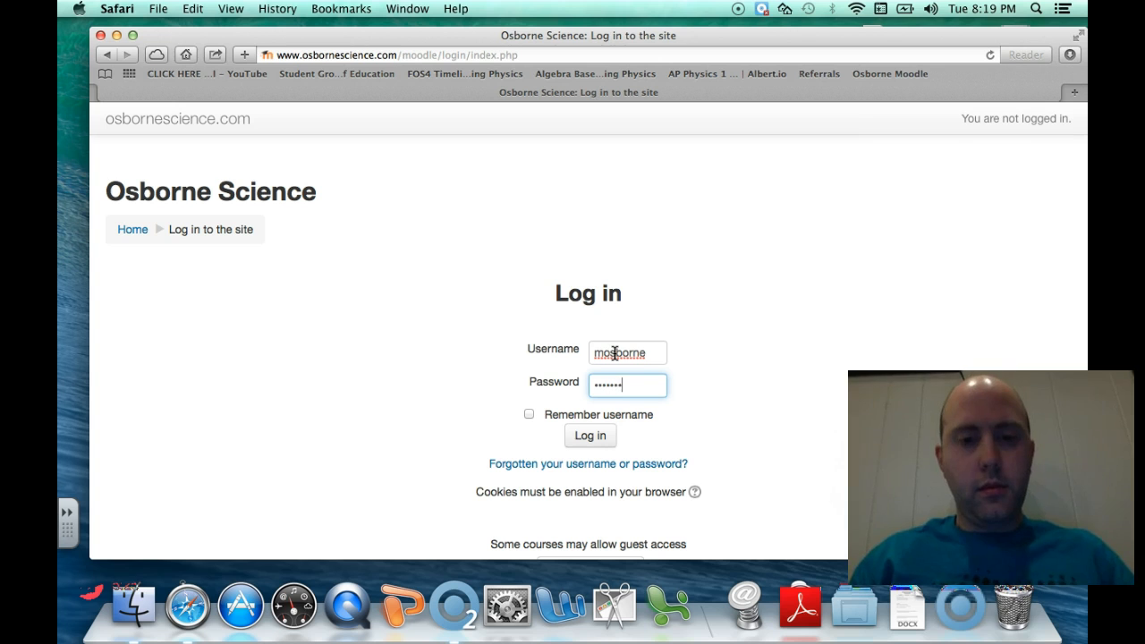
key(Return)
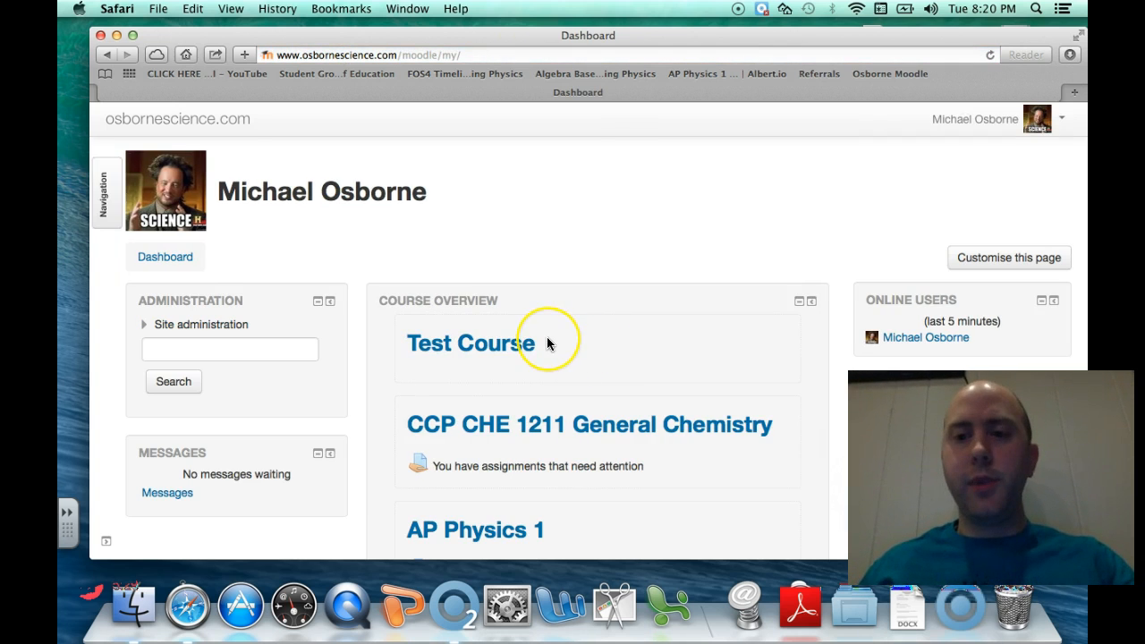
scroll(548, 340, down, 2)
scroll(547, 344, down, 3)
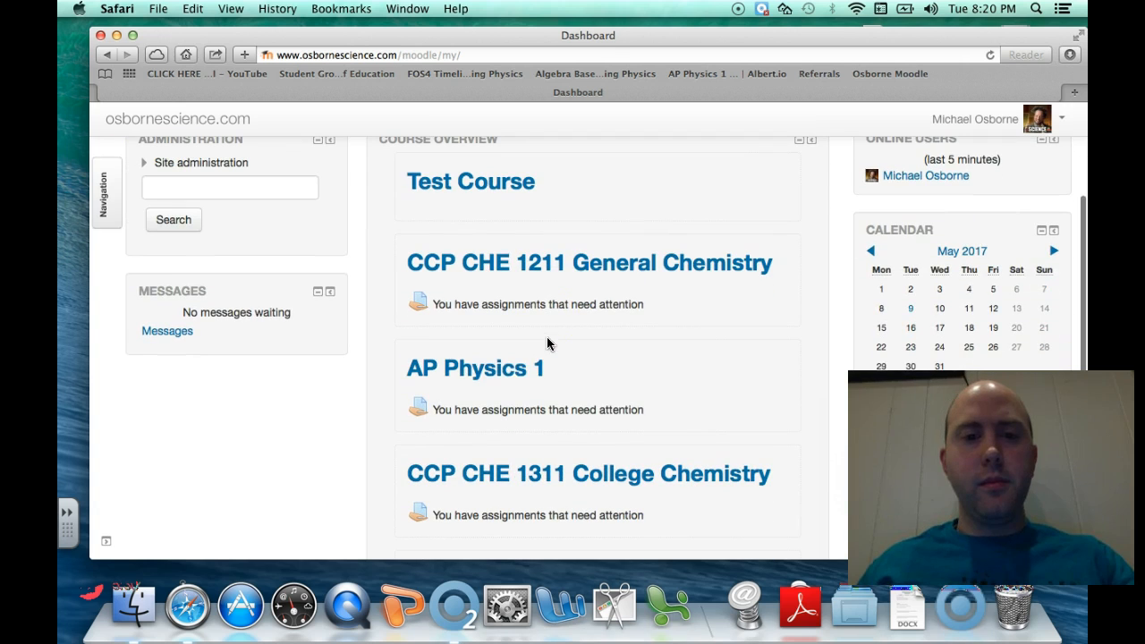
click(509, 370)
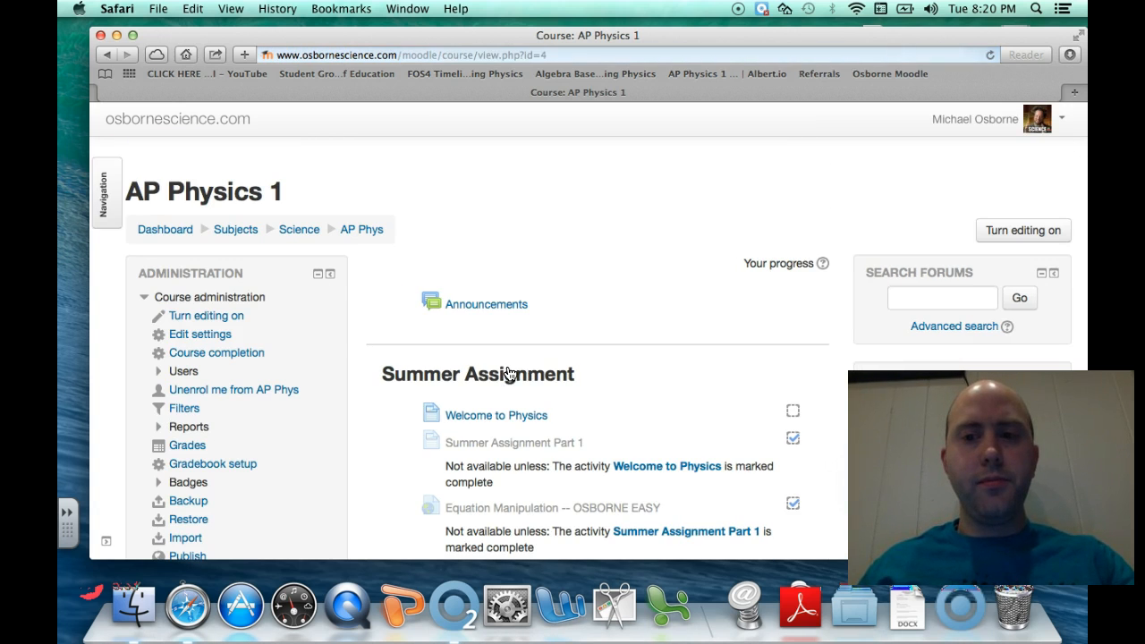
scroll(649, 335, down, 5)
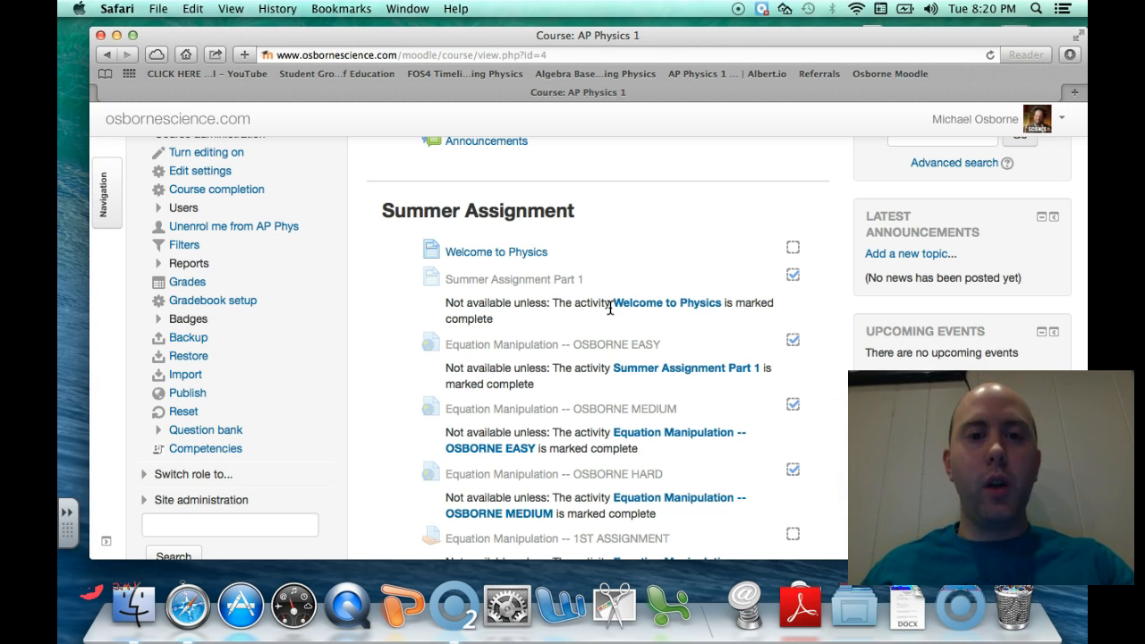
scroll(611, 309, down, 4)
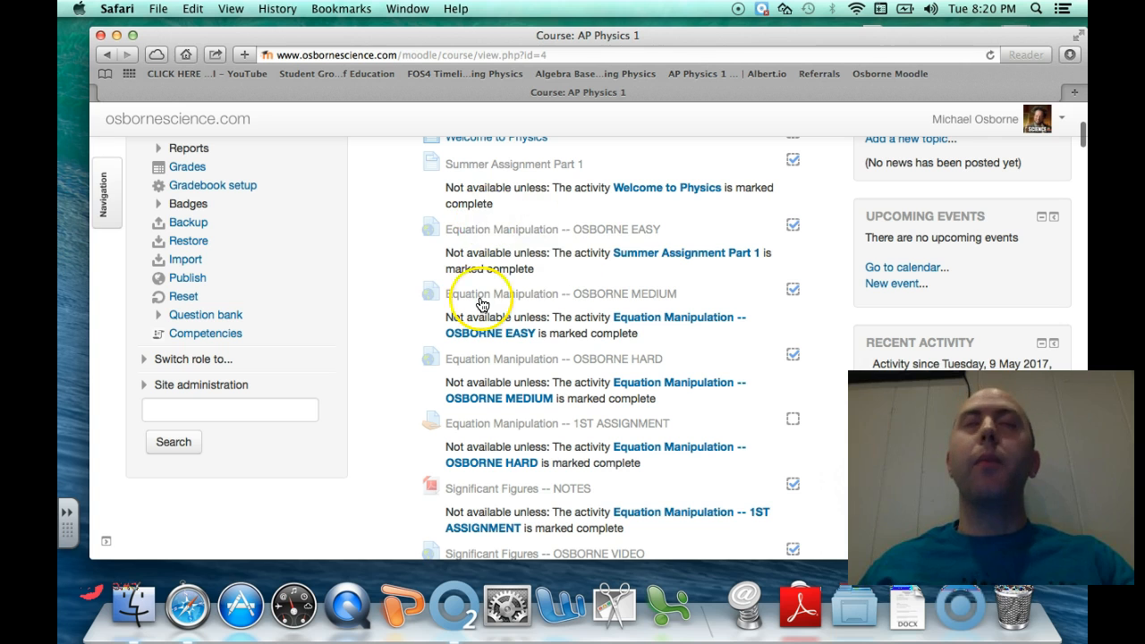
scroll(483, 269, down, 8)
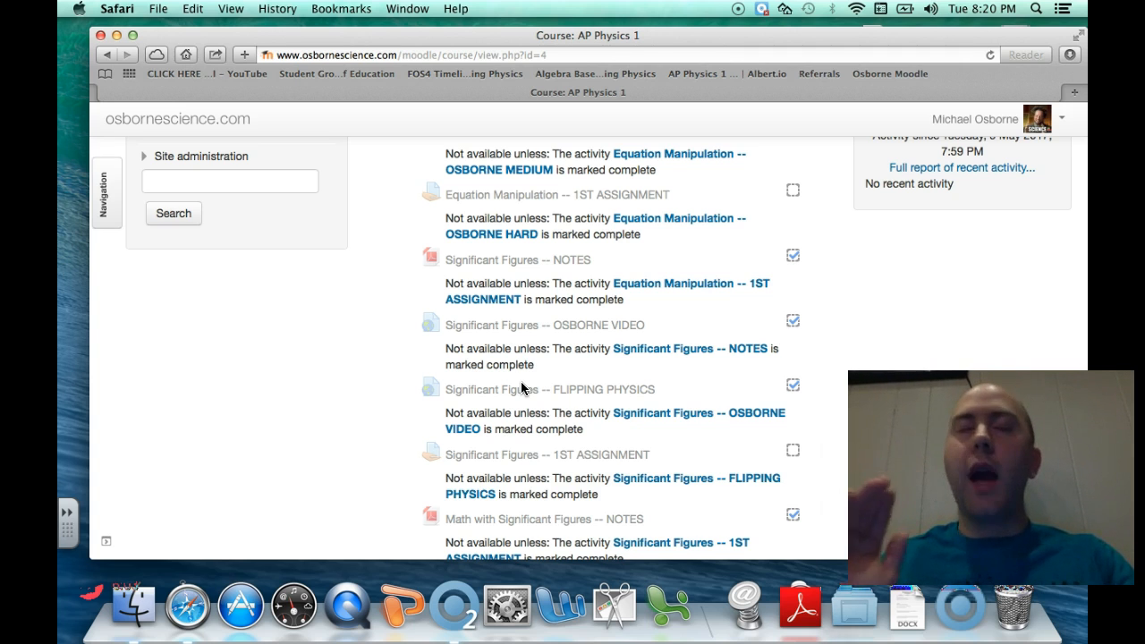
scroll(522, 388, down, 10)
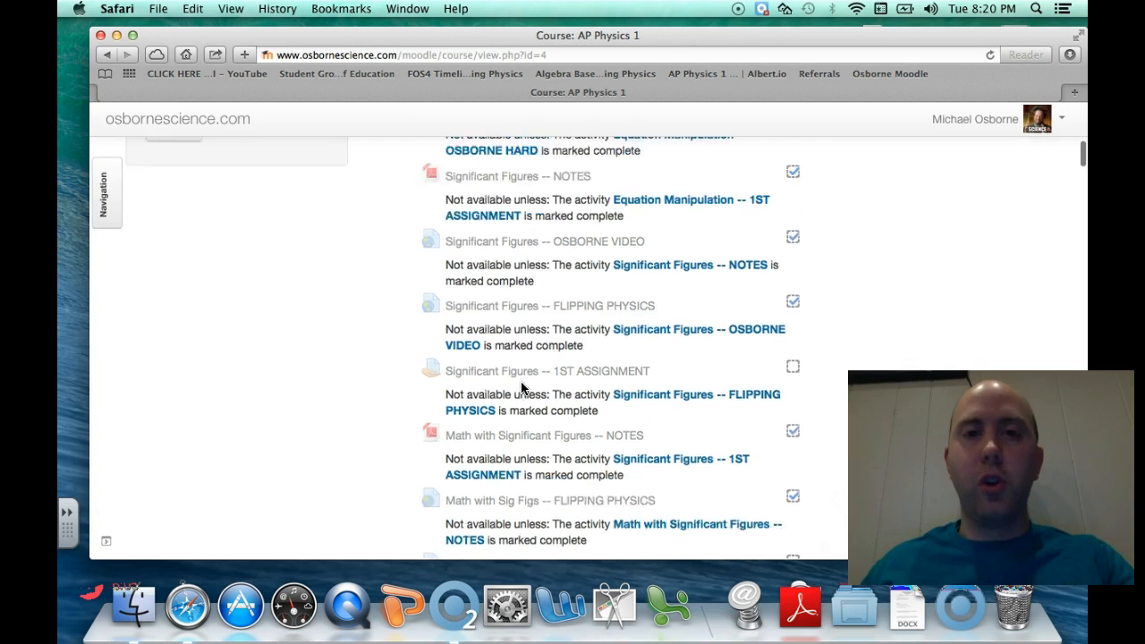
scroll(524, 281, down, 3)
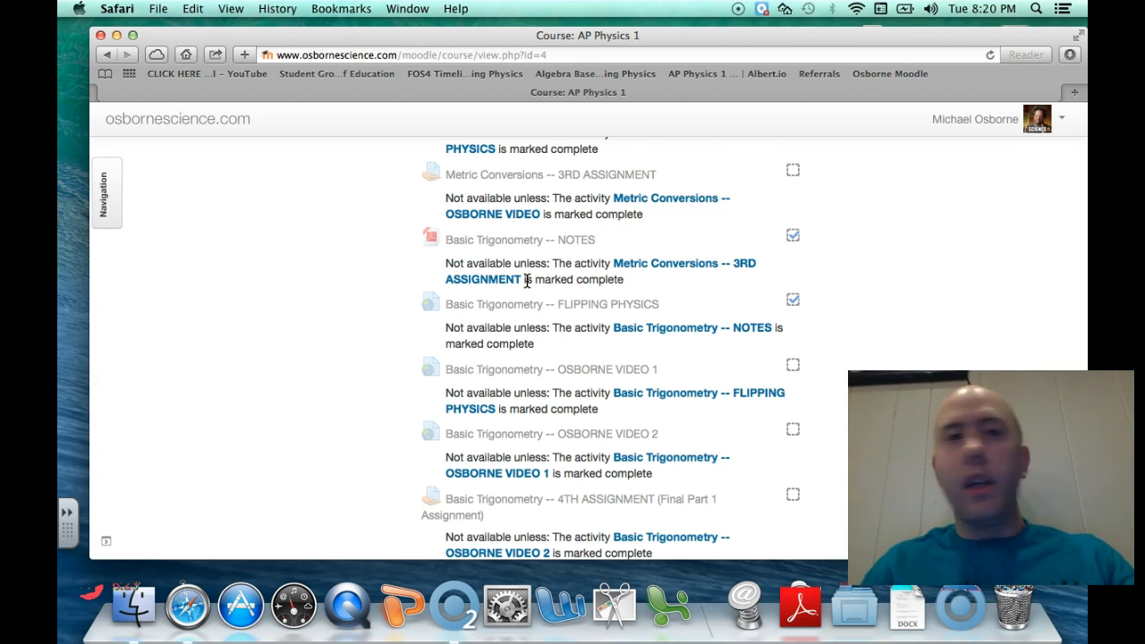
scroll(528, 281, down, 10)
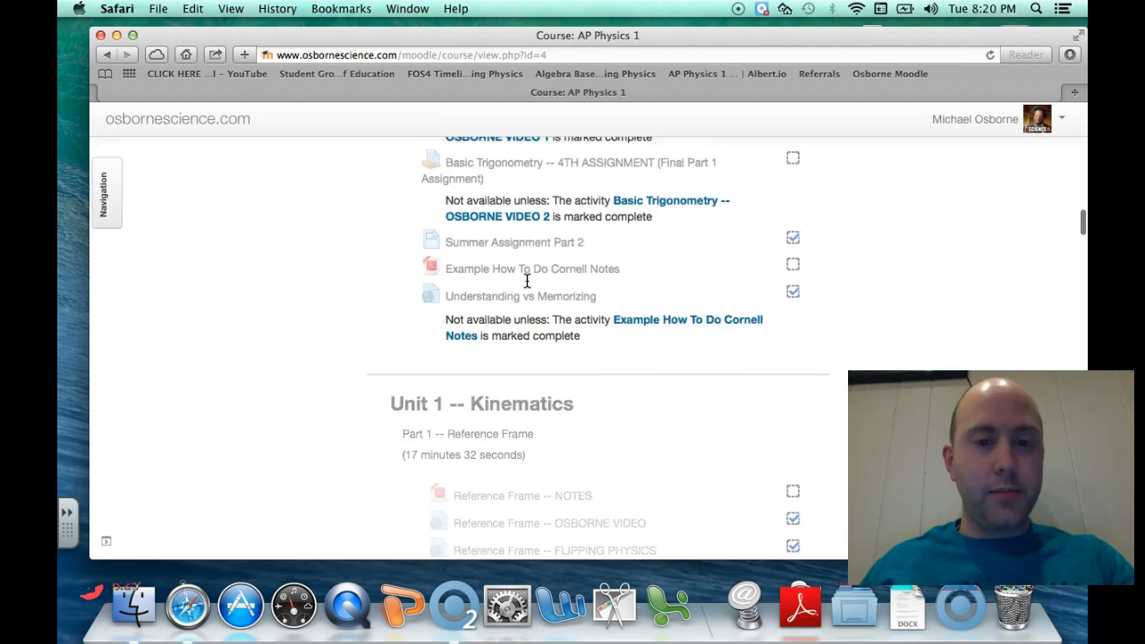
scroll(527, 281, up, 10)
scroll(527, 281, up, 5)
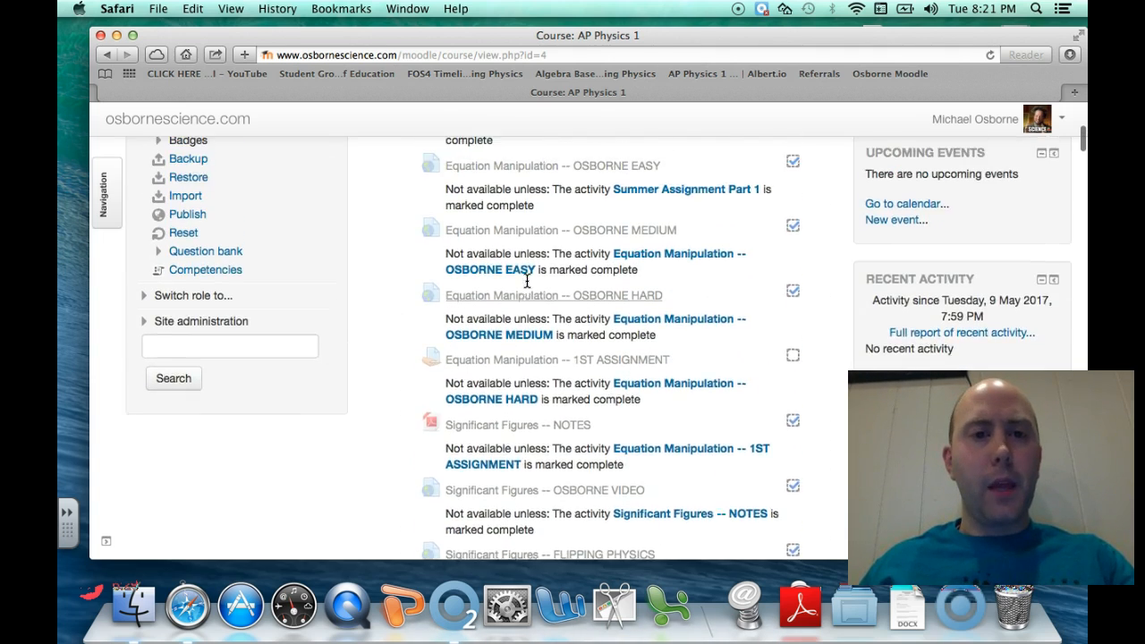
scroll(527, 281, down, 4)
scroll(527, 281, down, 1)
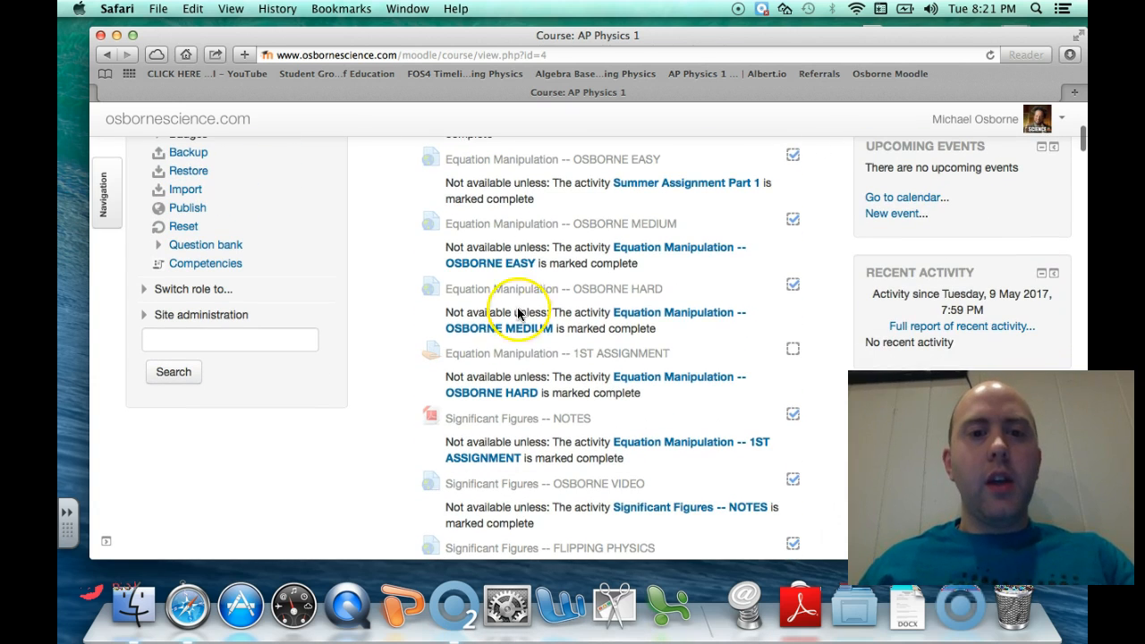
click(506, 354)
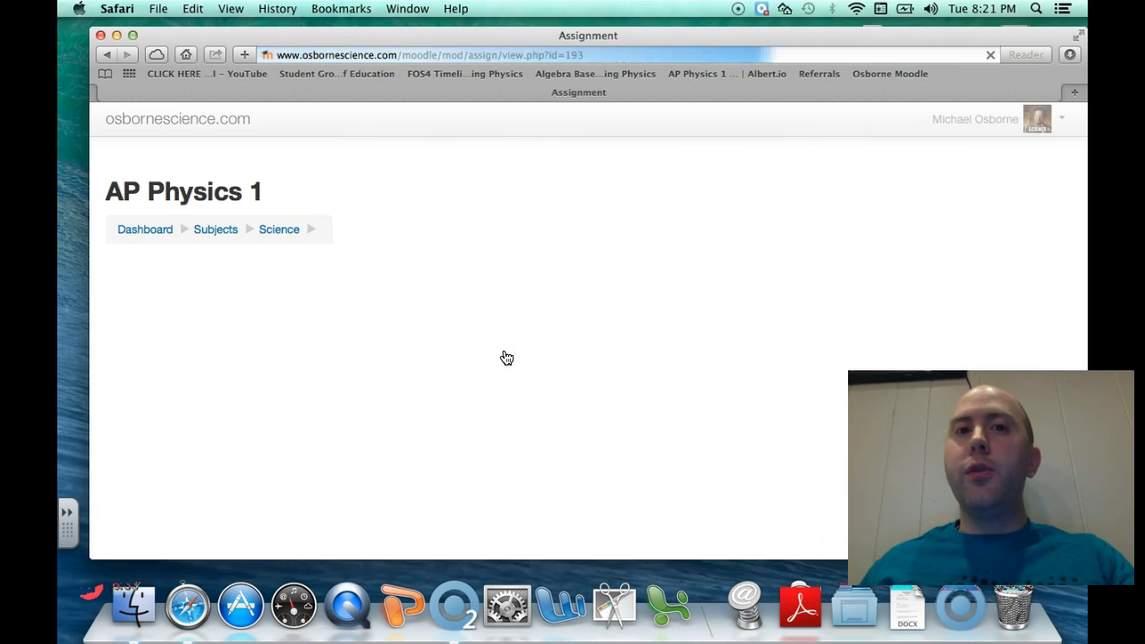
scroll(506, 358, down, 3)
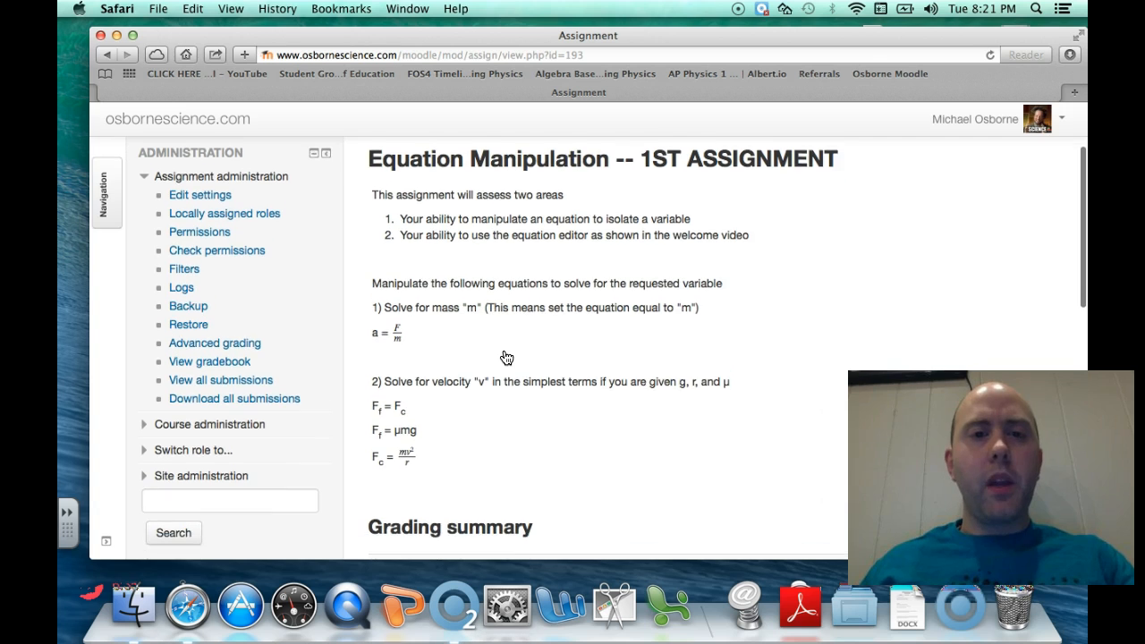
click(459, 336)
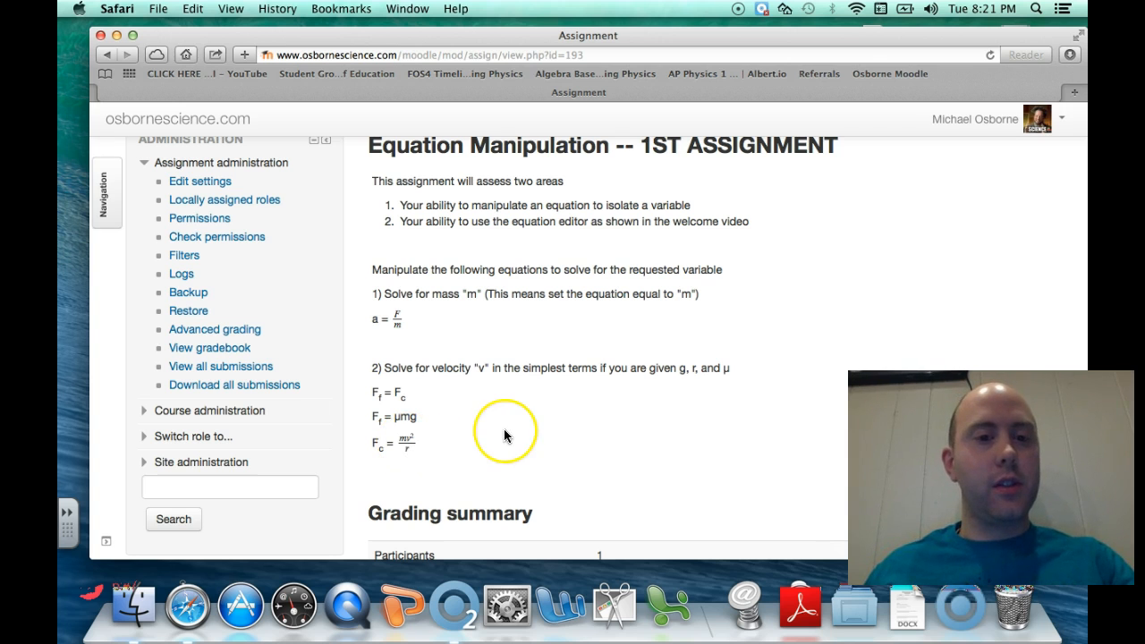
scroll(504, 429, down, 2)
scroll(504, 429, up, 5)
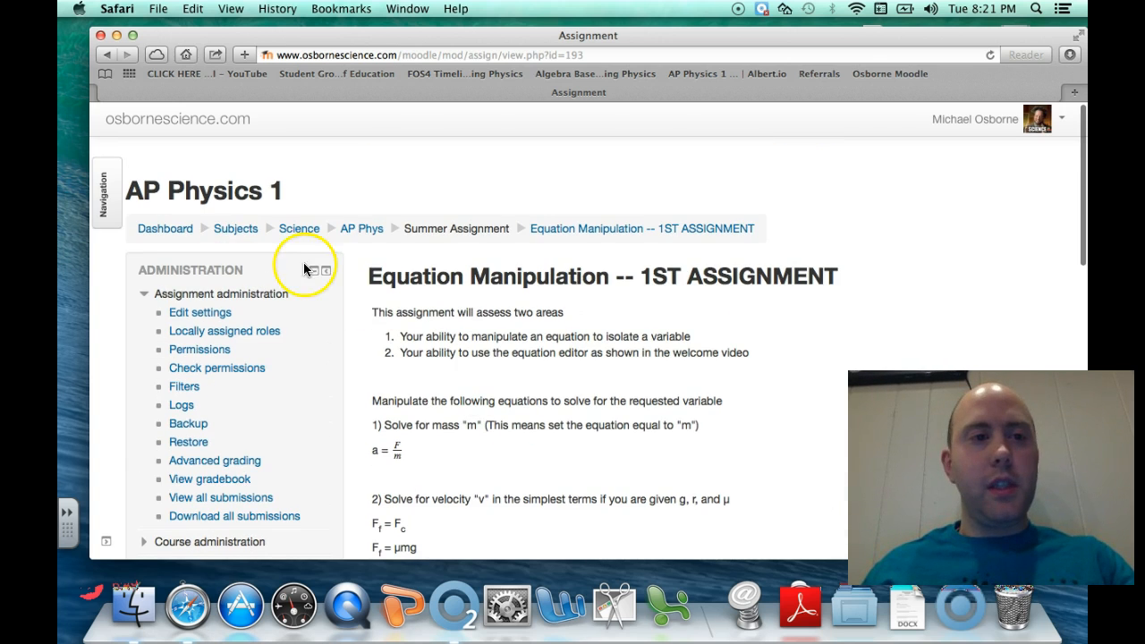
click(109, 56)
click(125, 55)
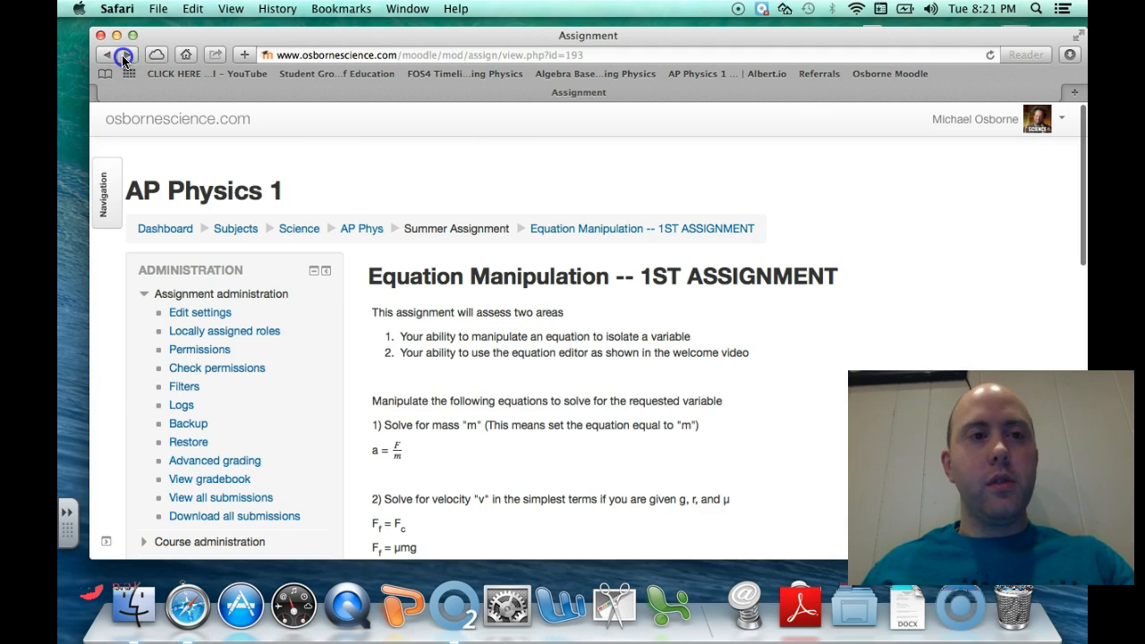
scroll(588, 332, down, 10)
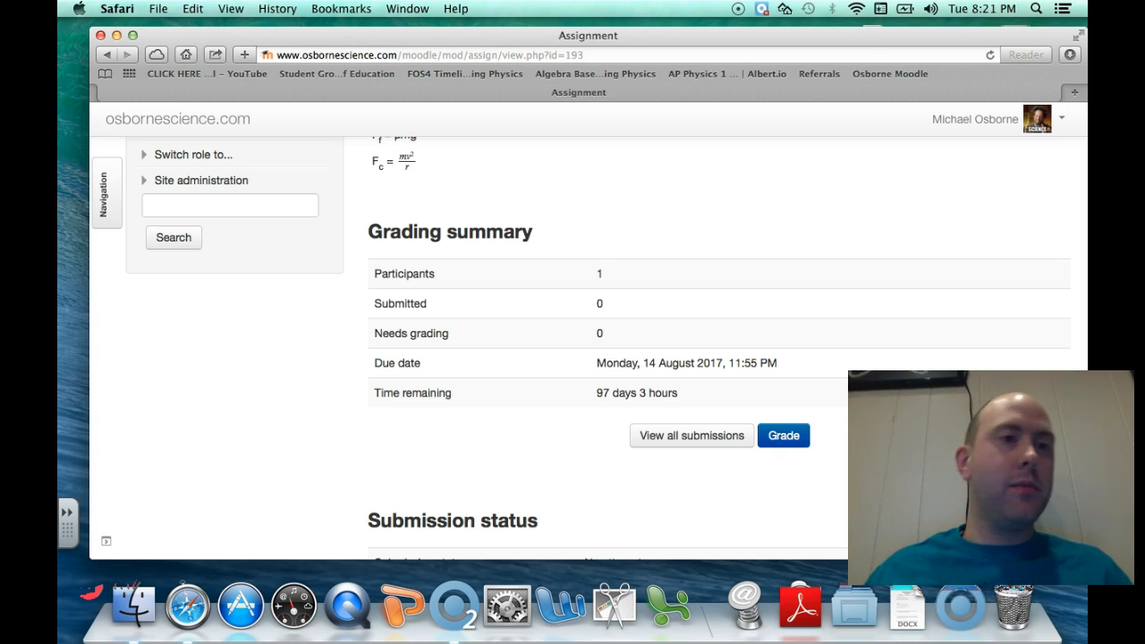
click(108, 55)
scroll(493, 188, up, 5)
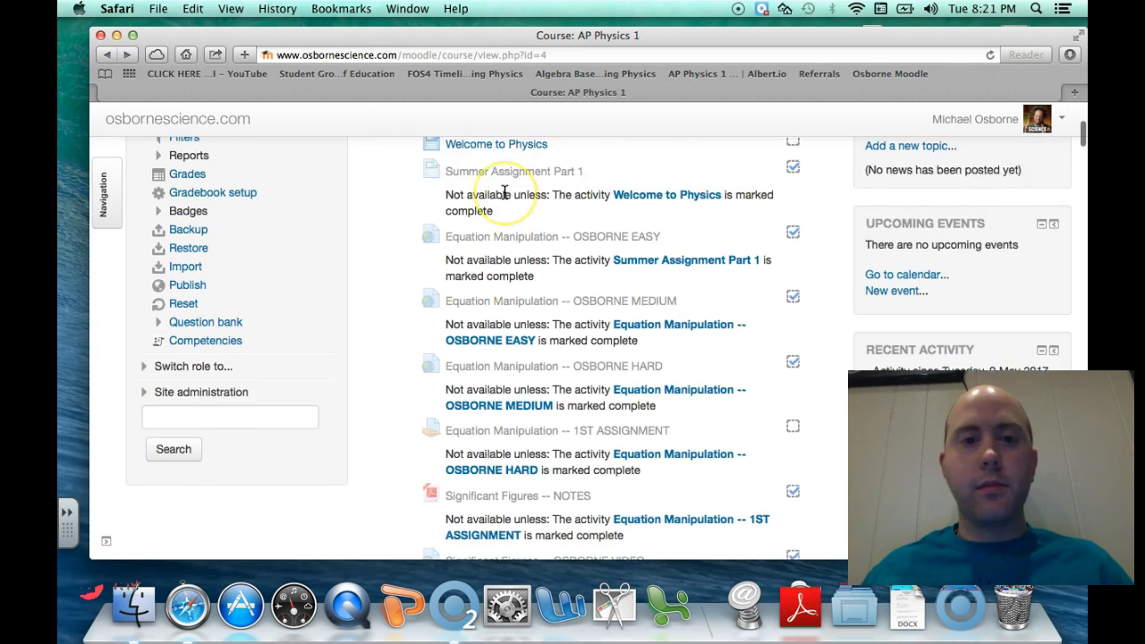
Start a new Announcements topic with the placeholder subject 'dlkfjdklfjdlk'
click(491, 188)
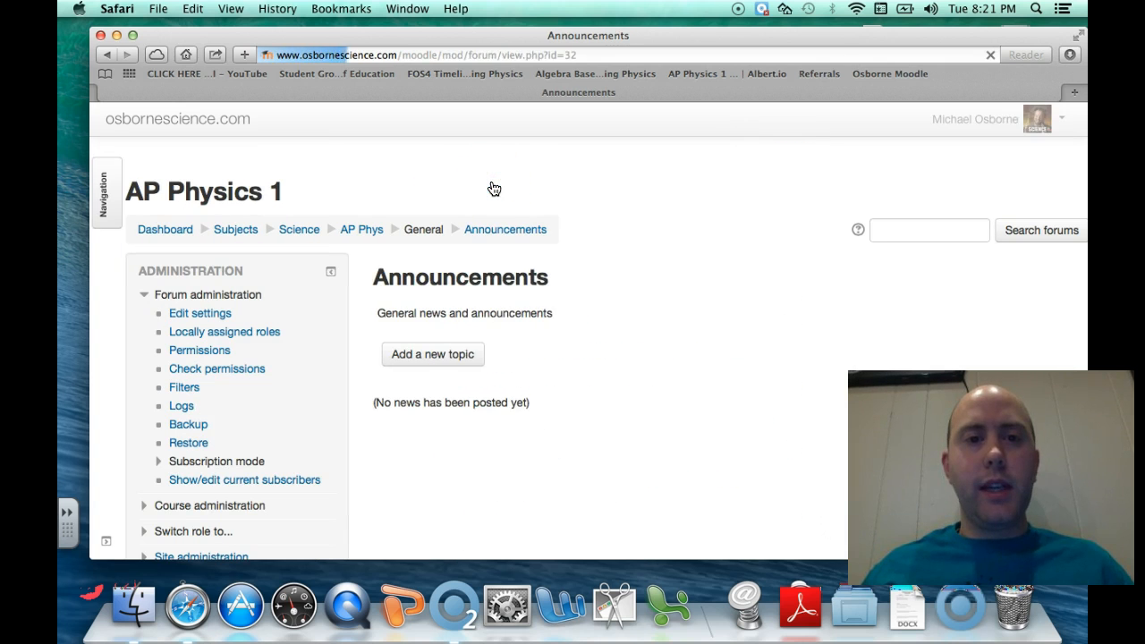
click(457, 355)
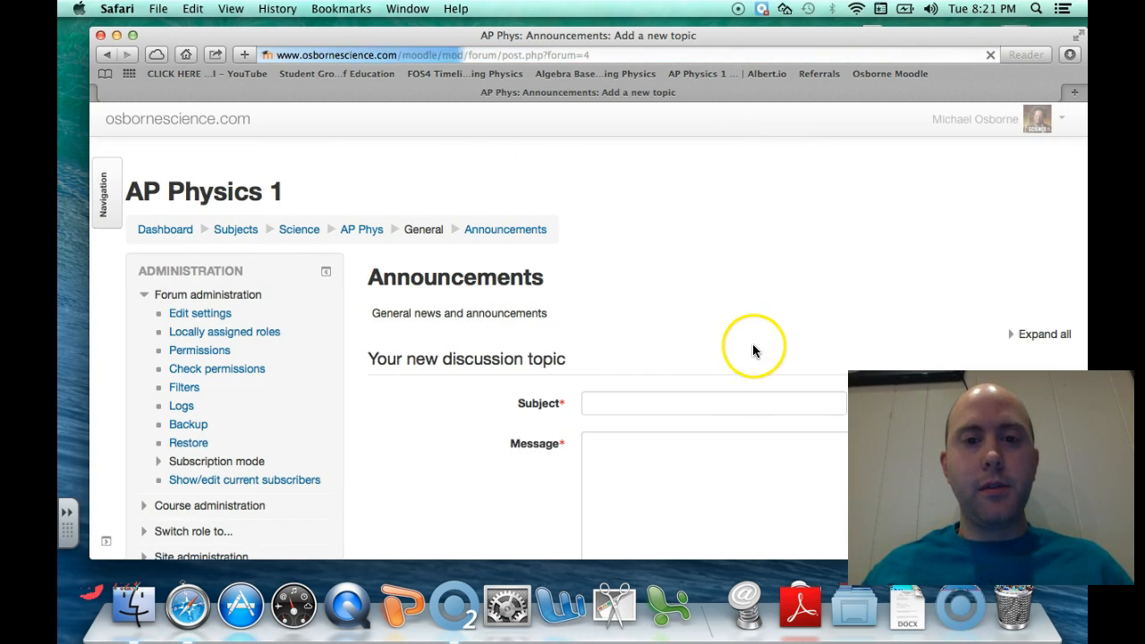
scroll(716, 351, down, 5)
click(642, 163)
text(dlkfjdklf)
Write '1) answer Click here' in the message and select the word 'here'
click(641, 261)
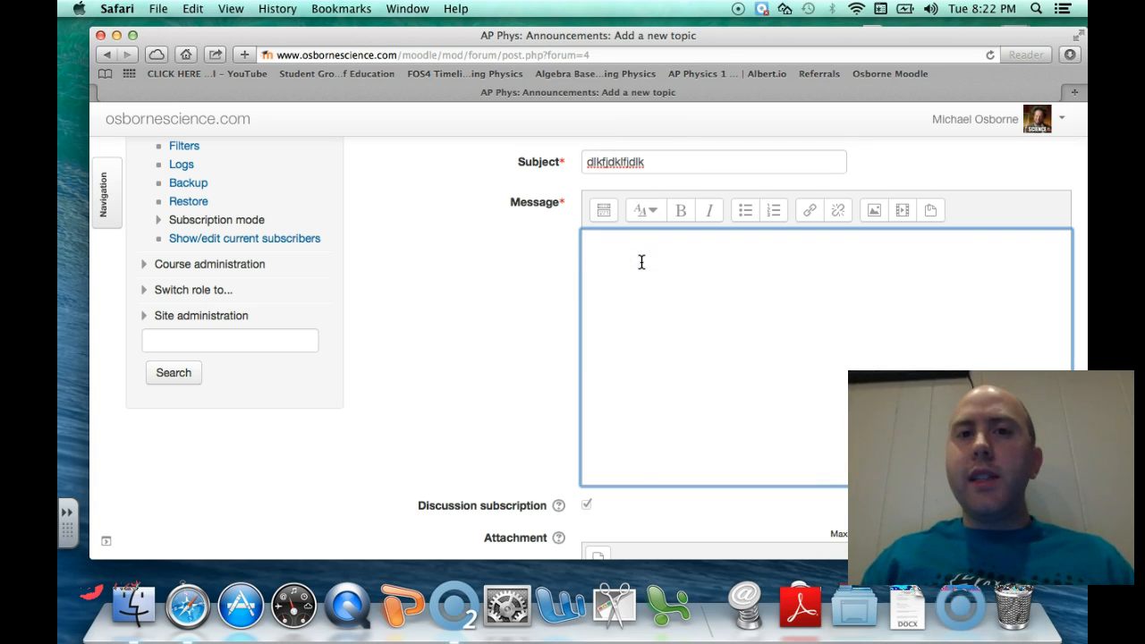
text(1) answer dkfjdlkfjkdljflkd)
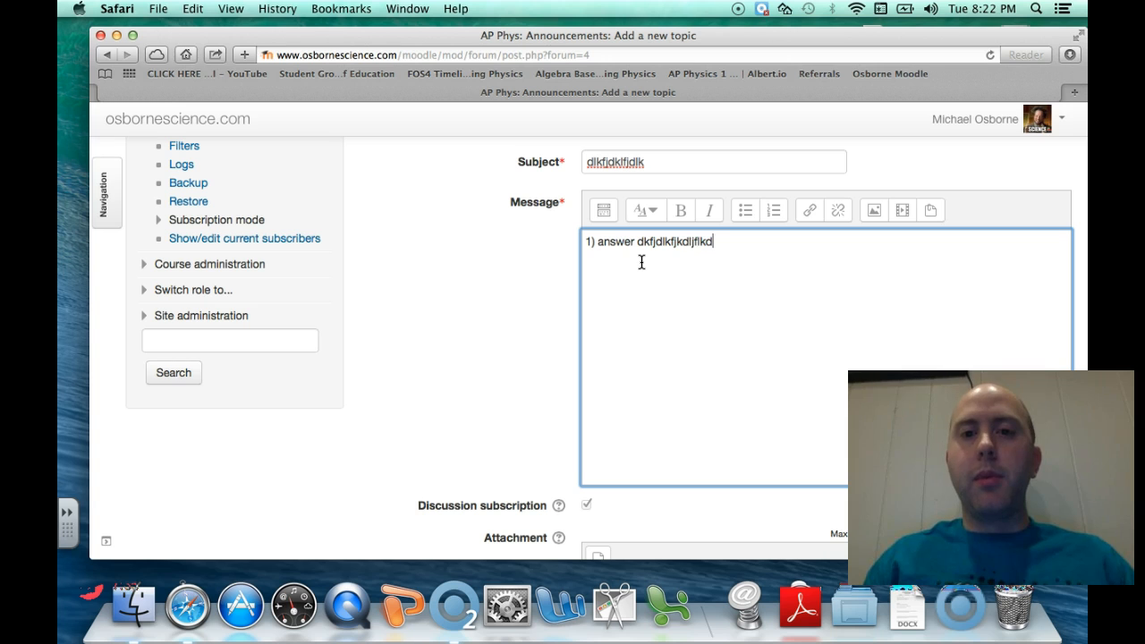
key(BackSpace)
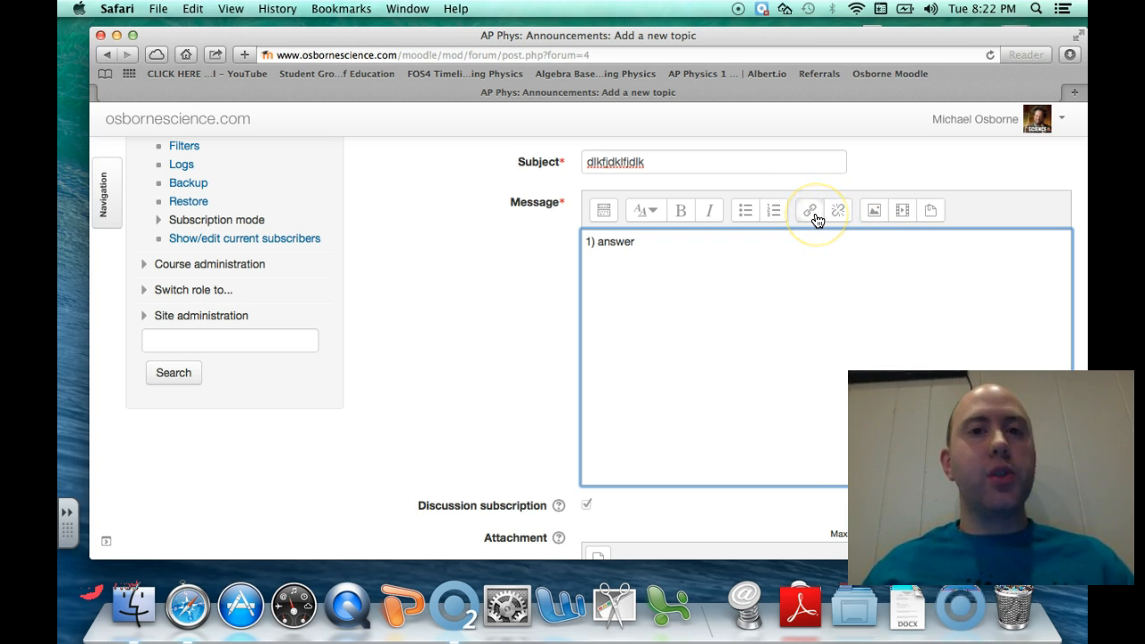
text(Click here)
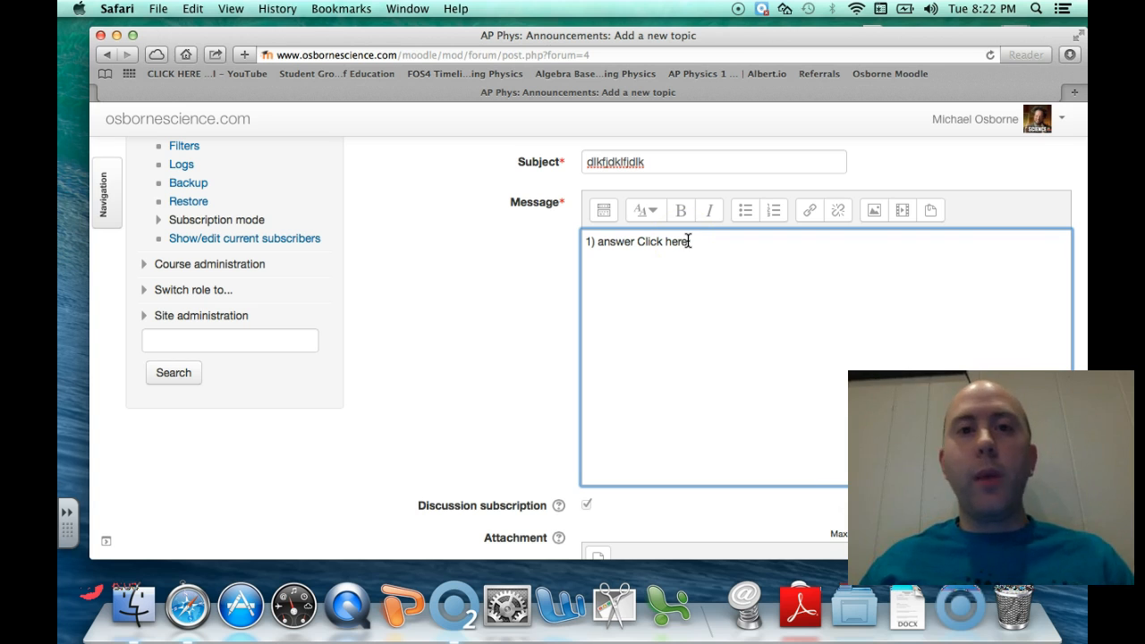
drag(691, 241, 669, 242)
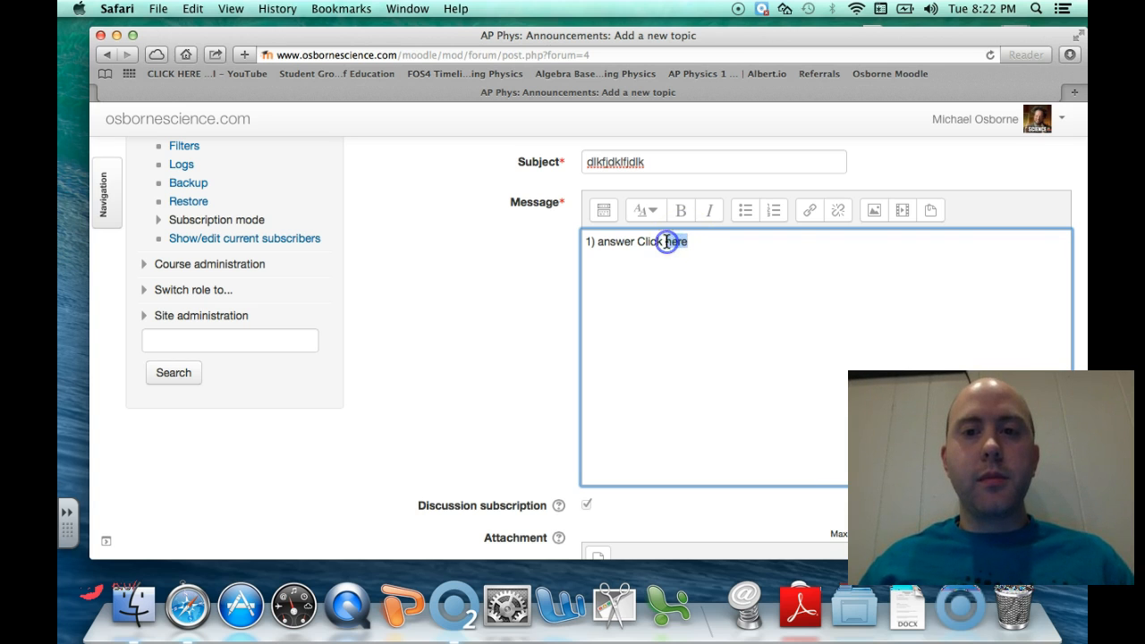
Try link, numbered-list and italic formatting on the message, undoing each one
click(808, 209)
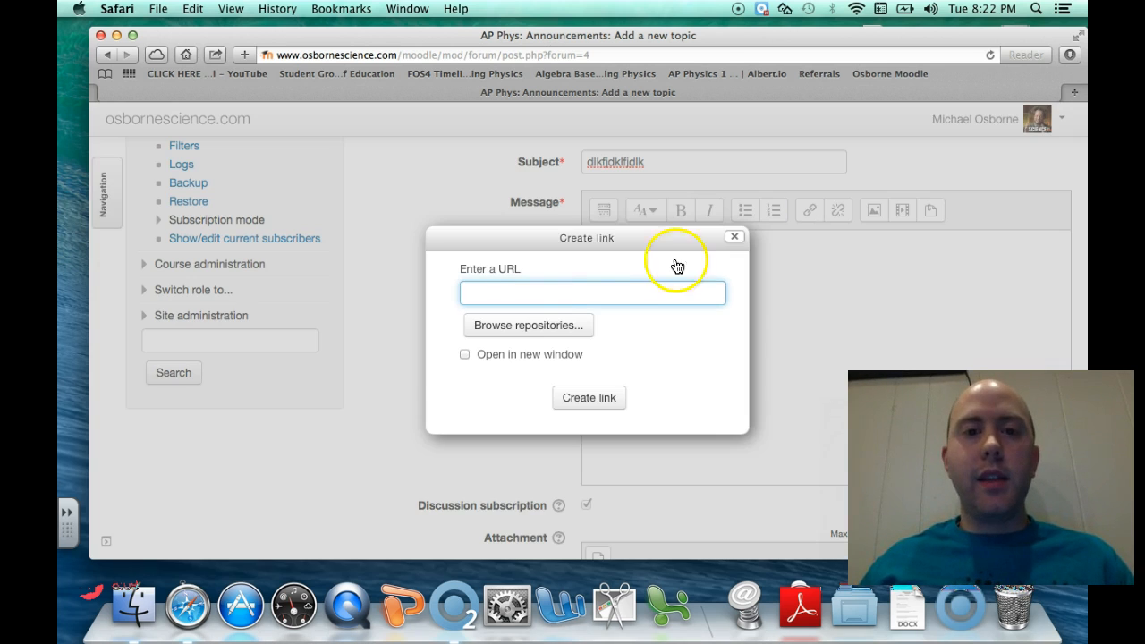
click(734, 236)
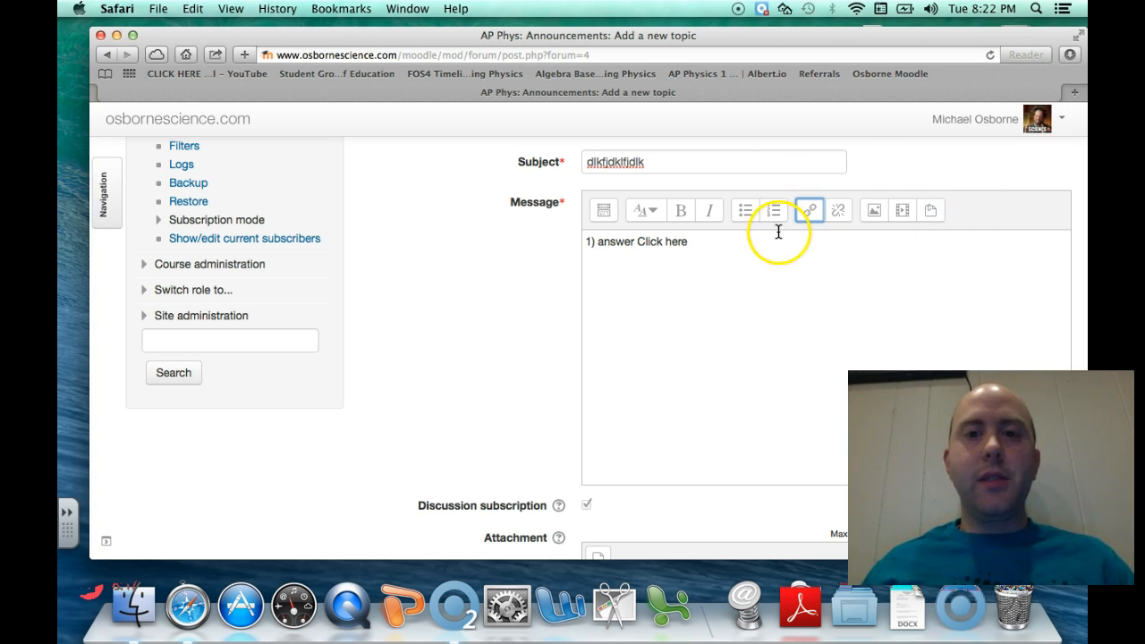
click(808, 213)
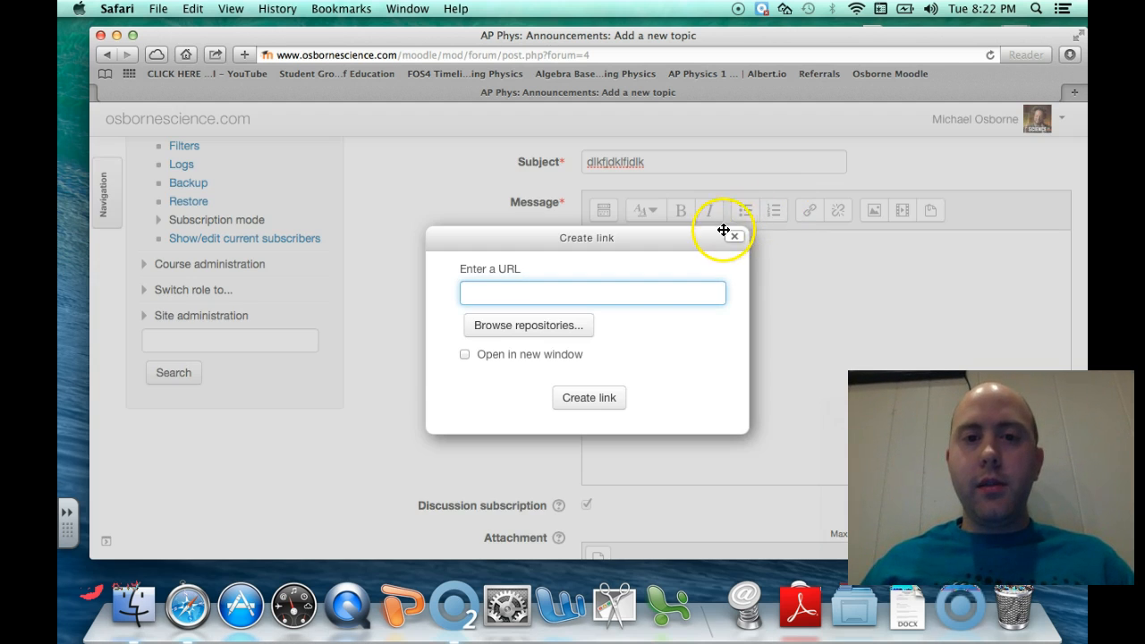
click(735, 236)
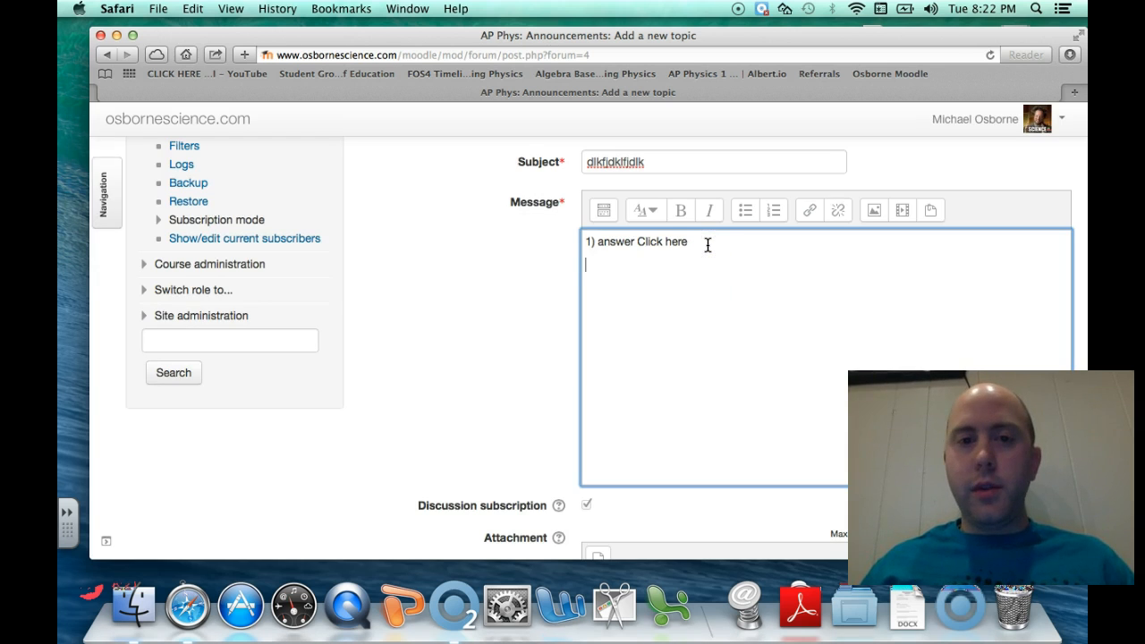
click(744, 212)
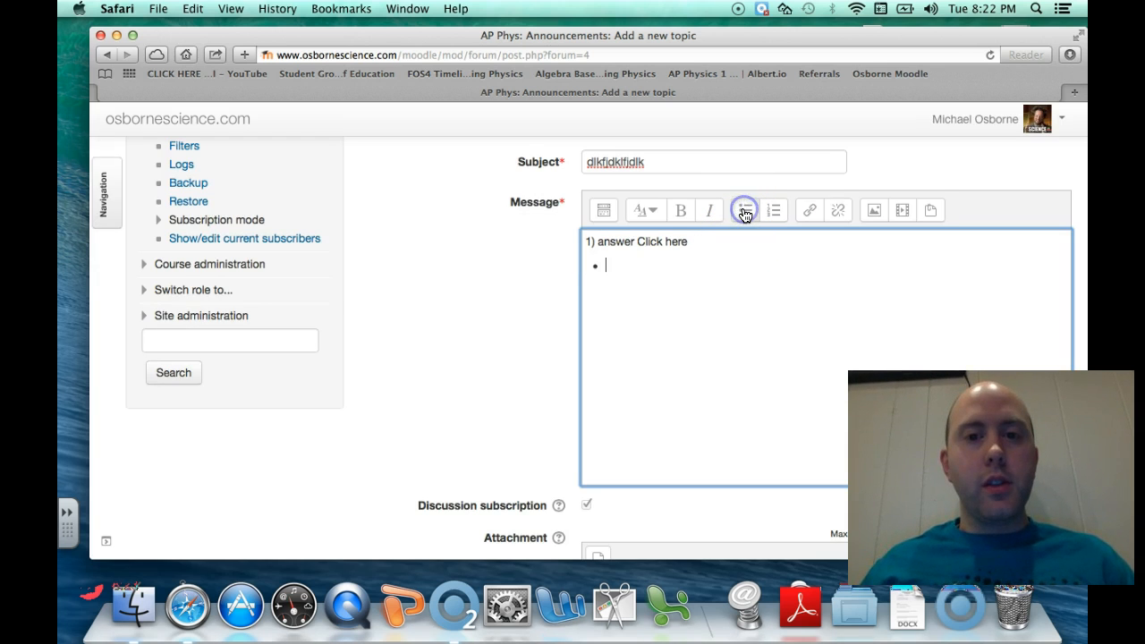
click(774, 212)
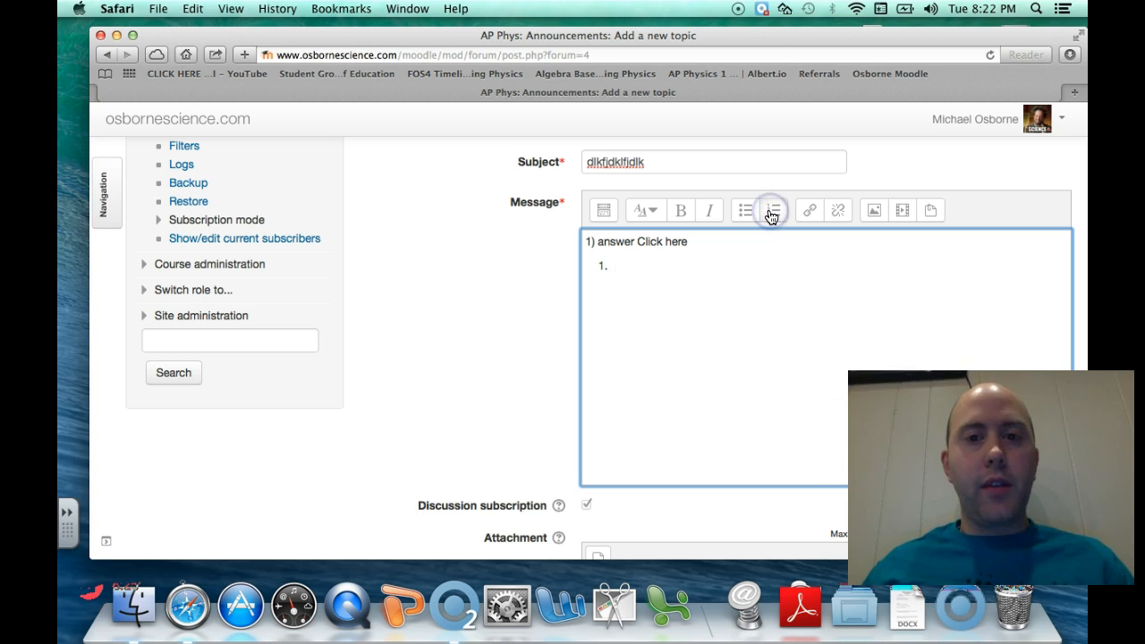
key(BackSpace)
key(BackSpace)
key(BackSpace)
click(713, 211)
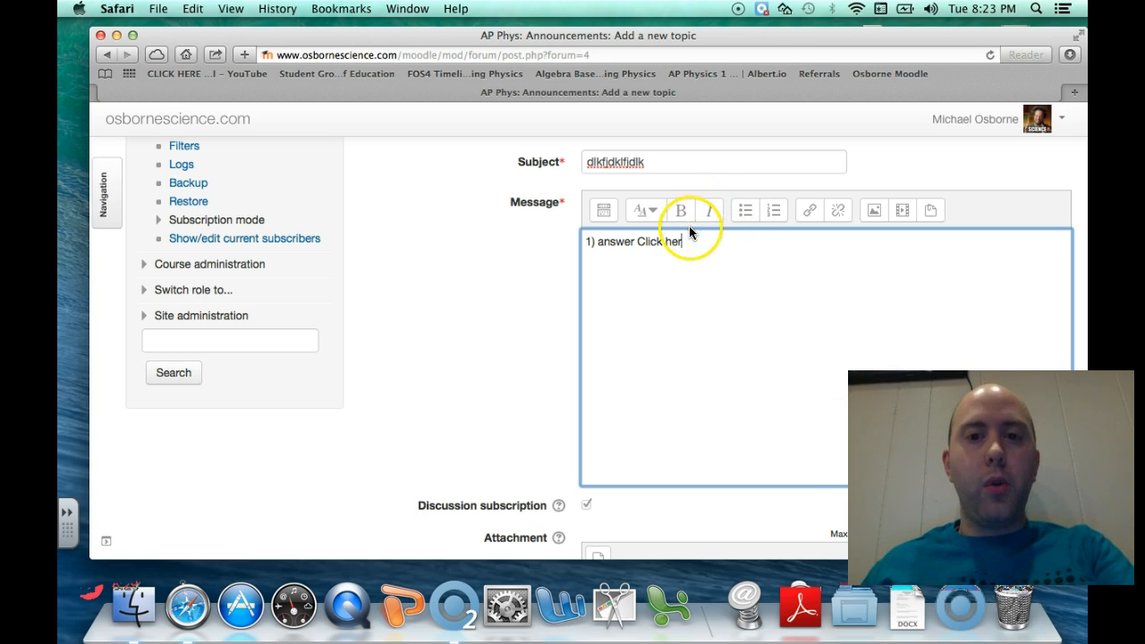
text(e)
drag(689, 243, 643, 244)
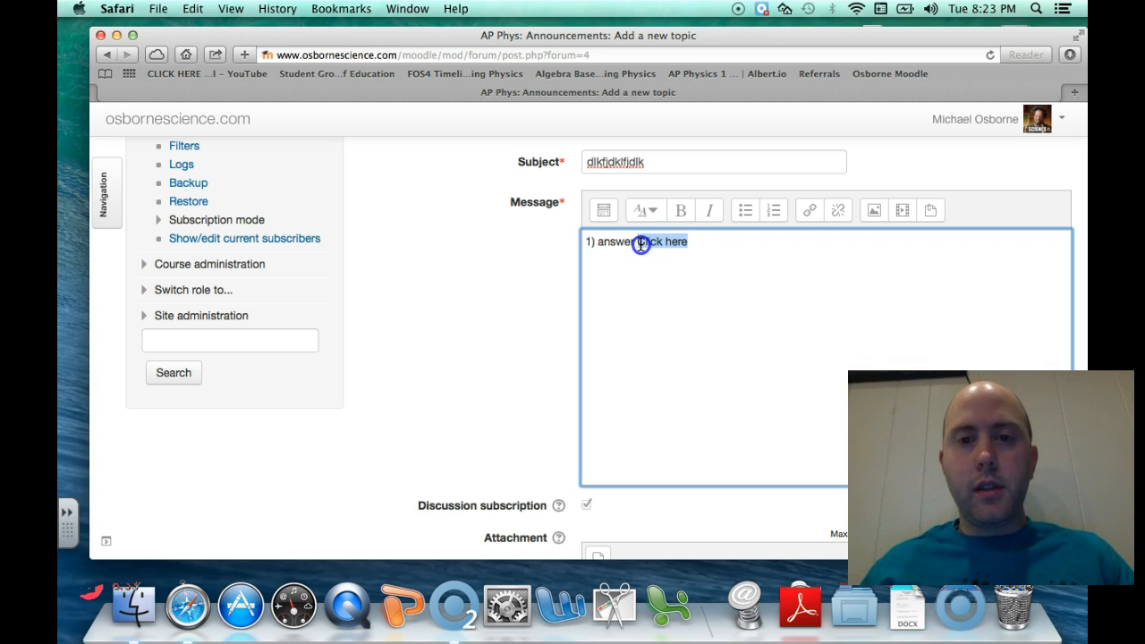
click(704, 212)
click(705, 212)
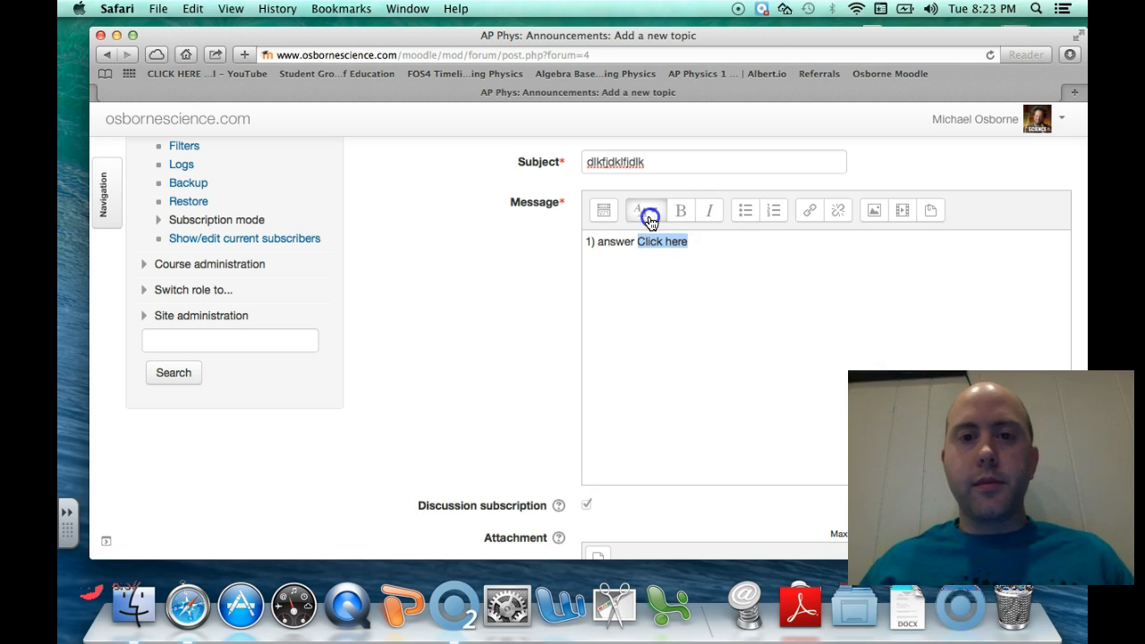
Cycle through the heading styles and leave the answer line as plain Paragraph text
click(650, 220)
click(660, 257)
click(660, 214)
click(659, 283)
click(655, 215)
click(660, 320)
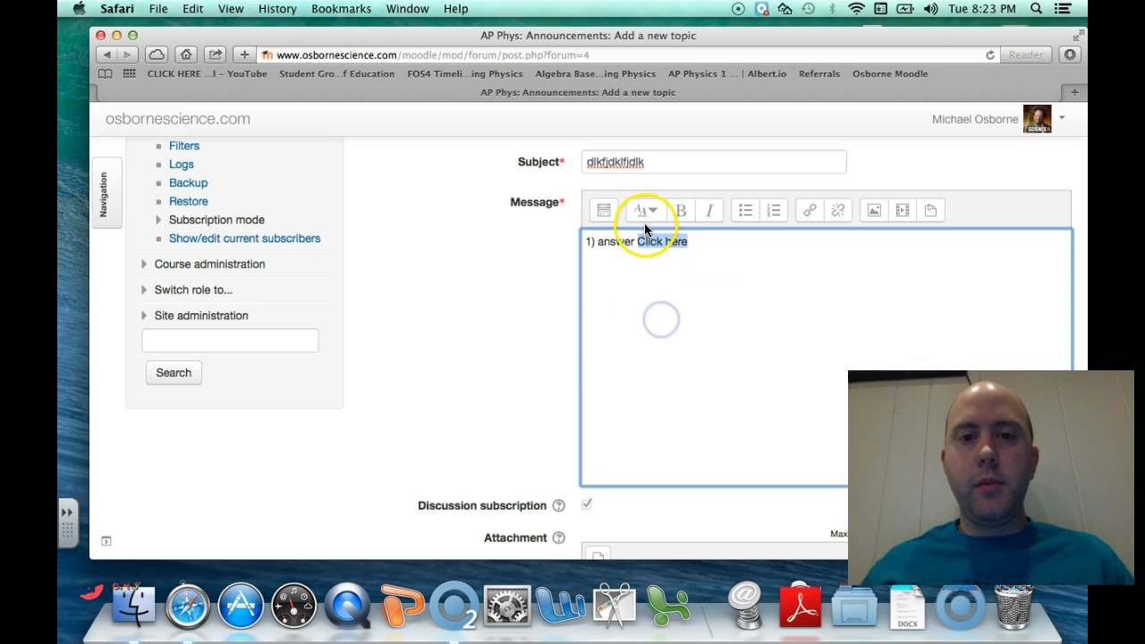
click(641, 214)
click(647, 237)
click(656, 211)
click(662, 315)
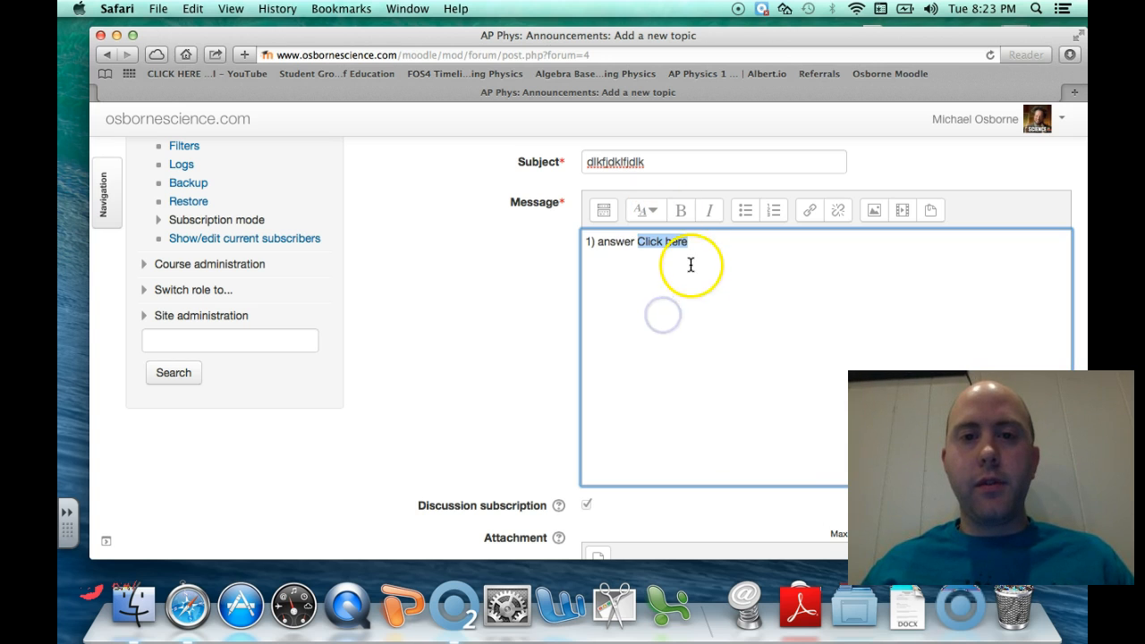
click(597, 243)
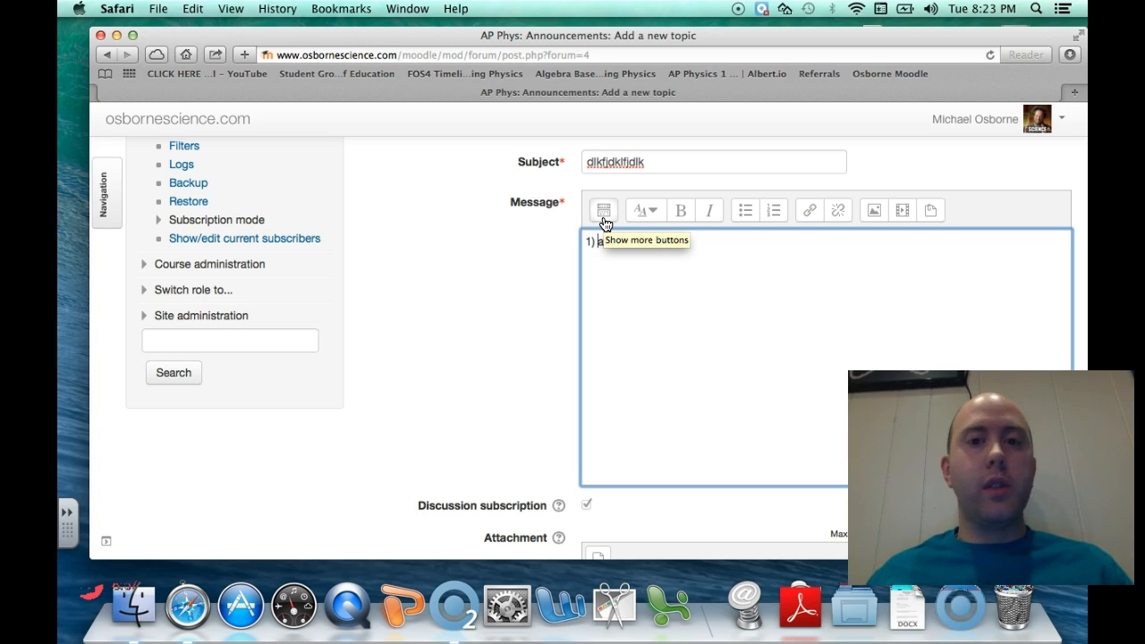
Expand the editor toolbar and begin a test line 'v' with a subscript f
click(604, 211)
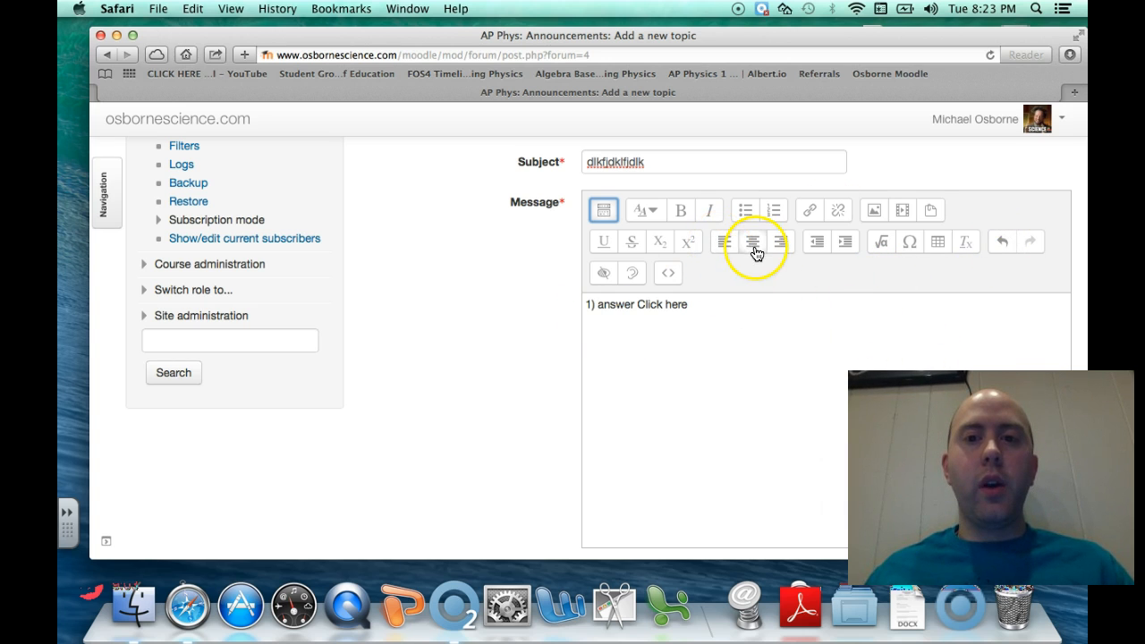
click(718, 293)
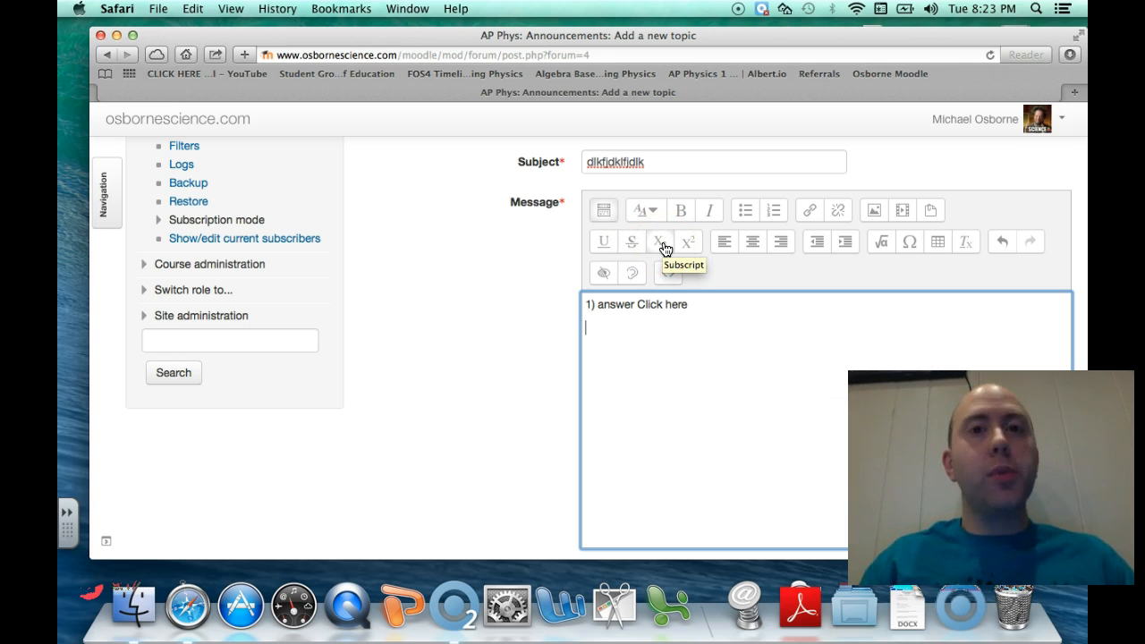
key(Return)
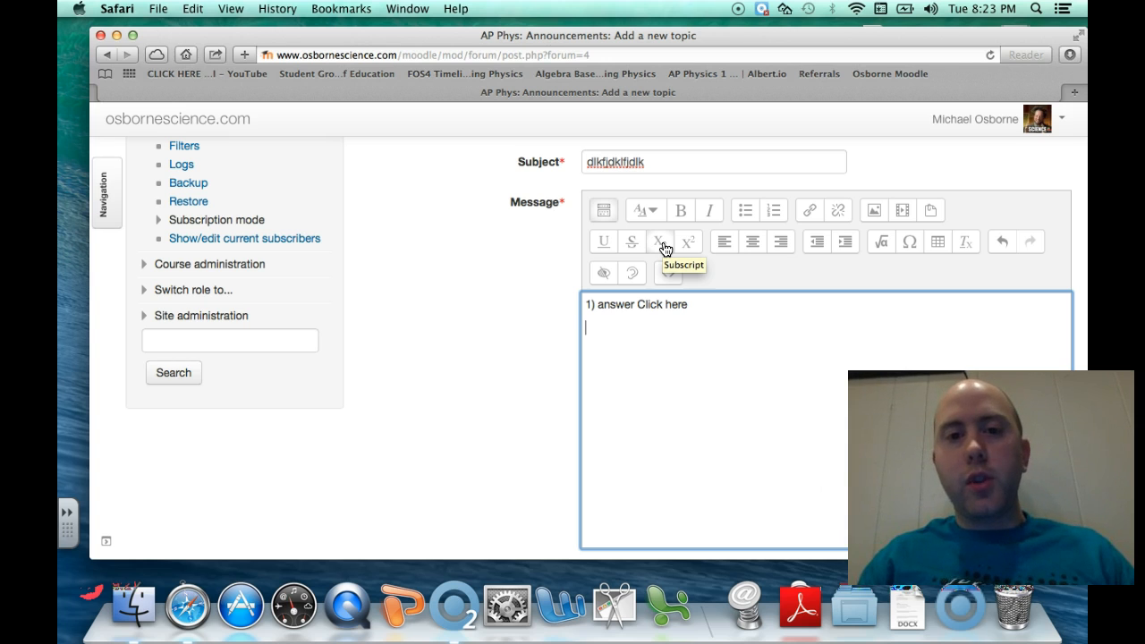
text(v)
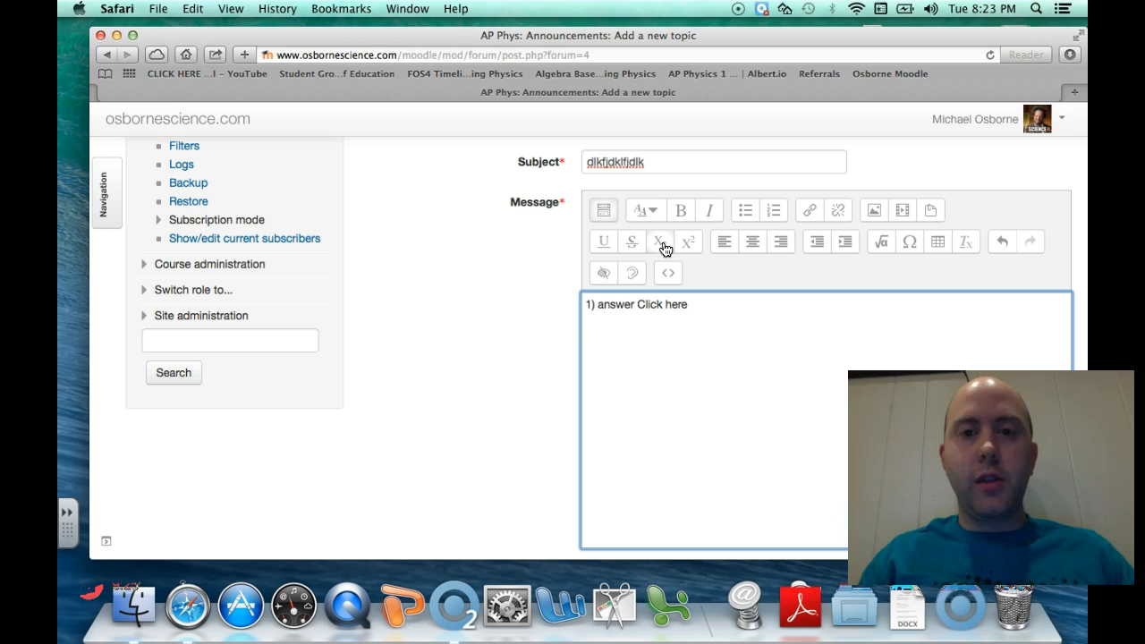
click(662, 245)
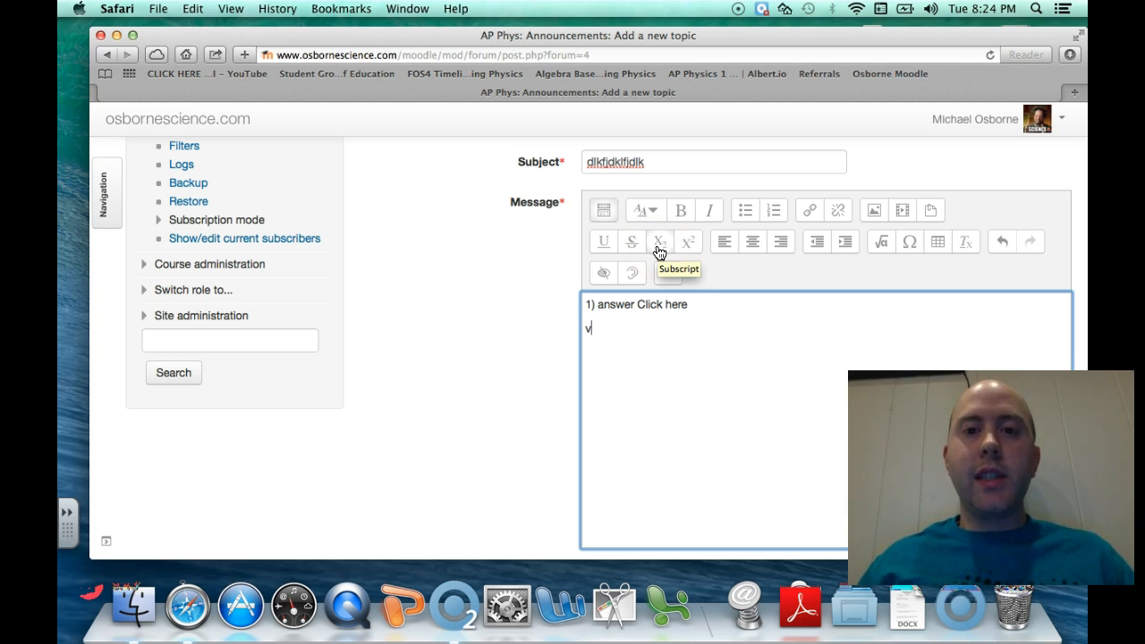
click(659, 242)
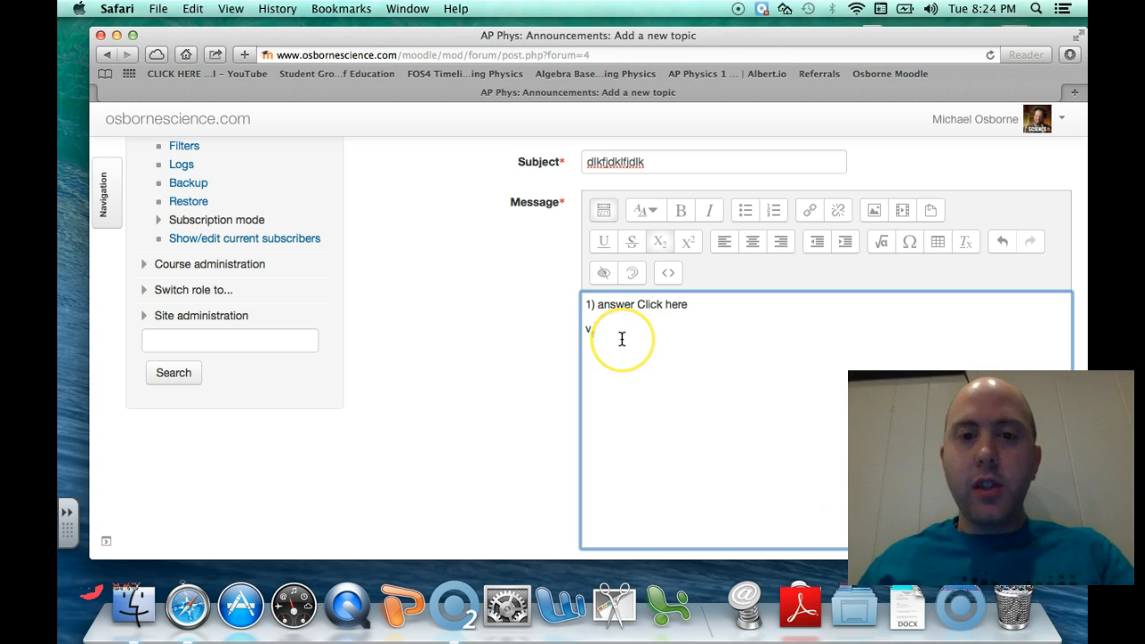
click(659, 243)
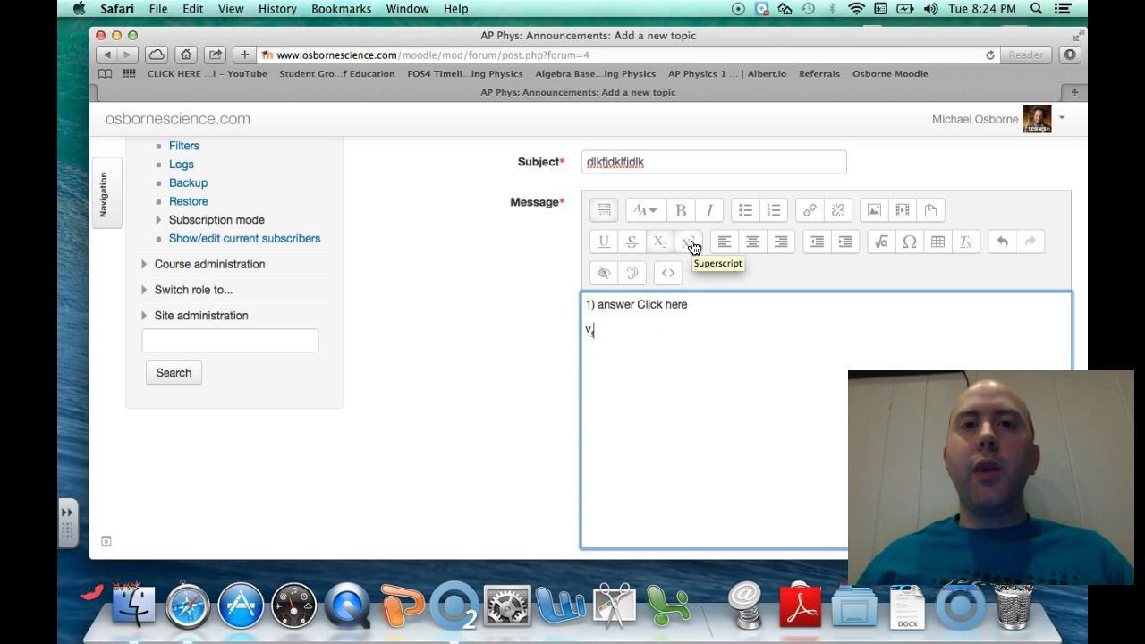
text(f)
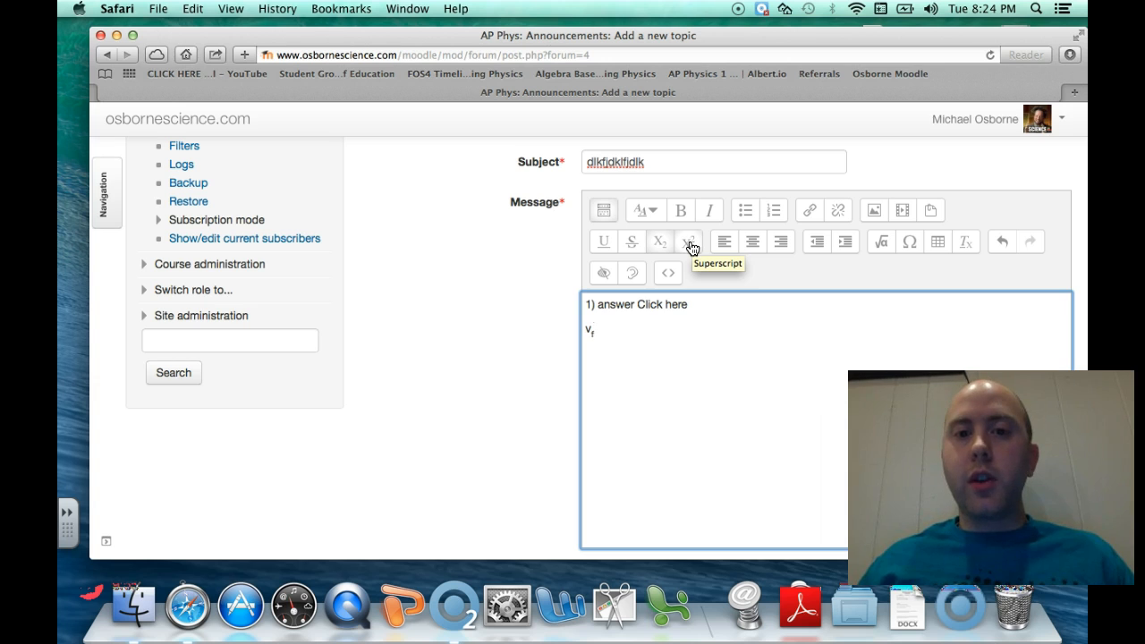
click(690, 245)
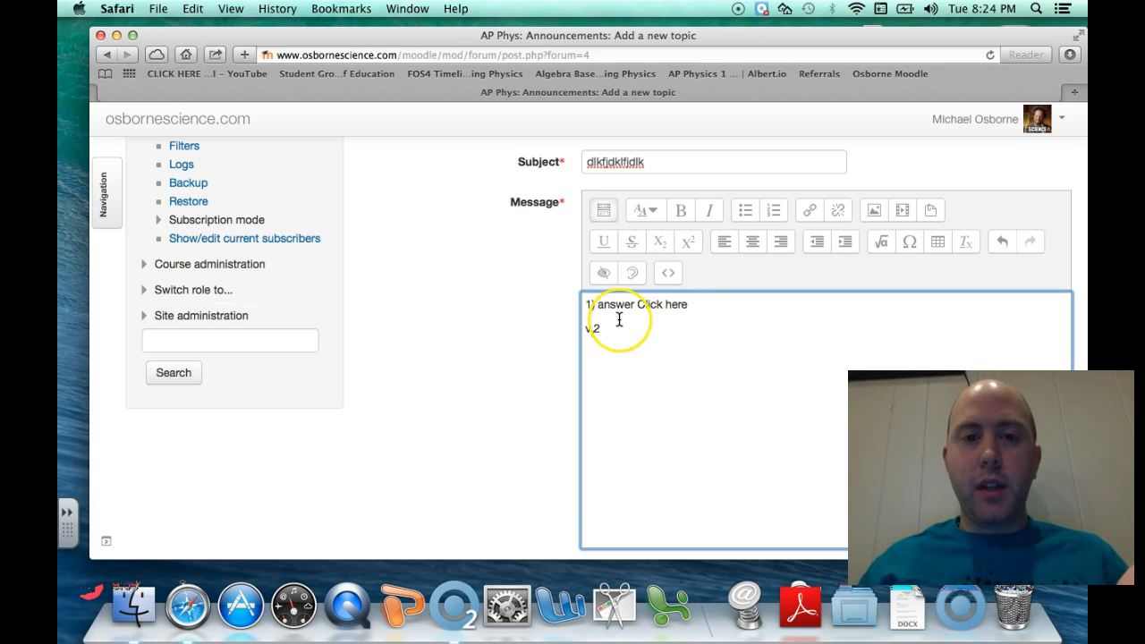
click(601, 327)
key(BackSpace)
key(BackSpace)
Keep testing subscript and superscript on the v_f line, retyping the f
click(659, 242)
text(dfd)
click(688, 242)
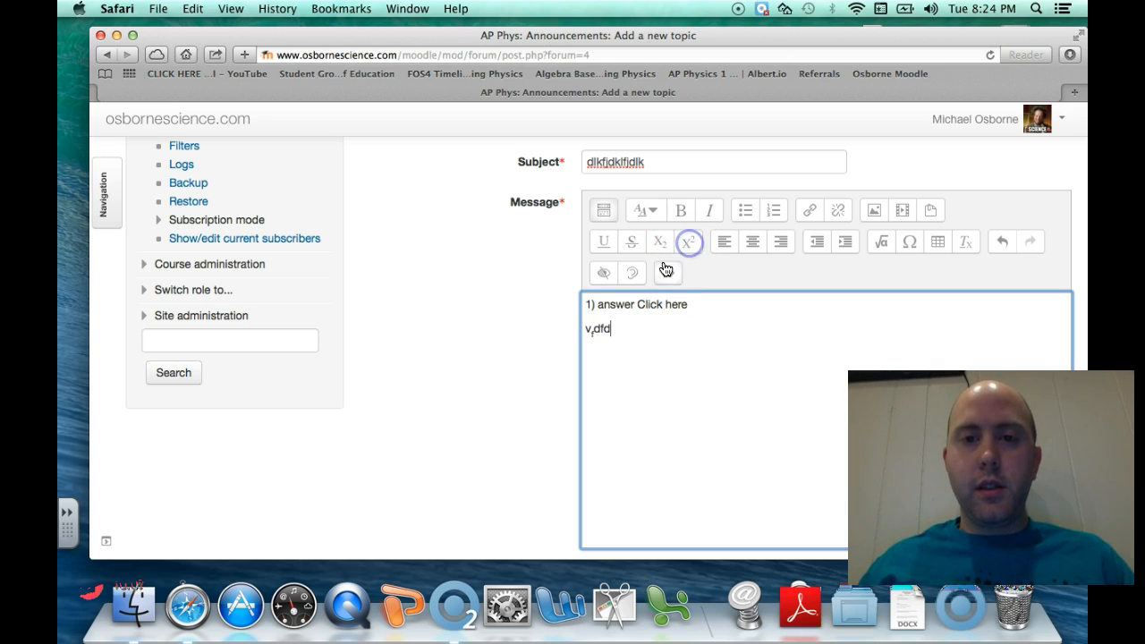
click(610, 328)
key(BackSpace)
key(BackSpace)
text(2)
key(BackSpace)
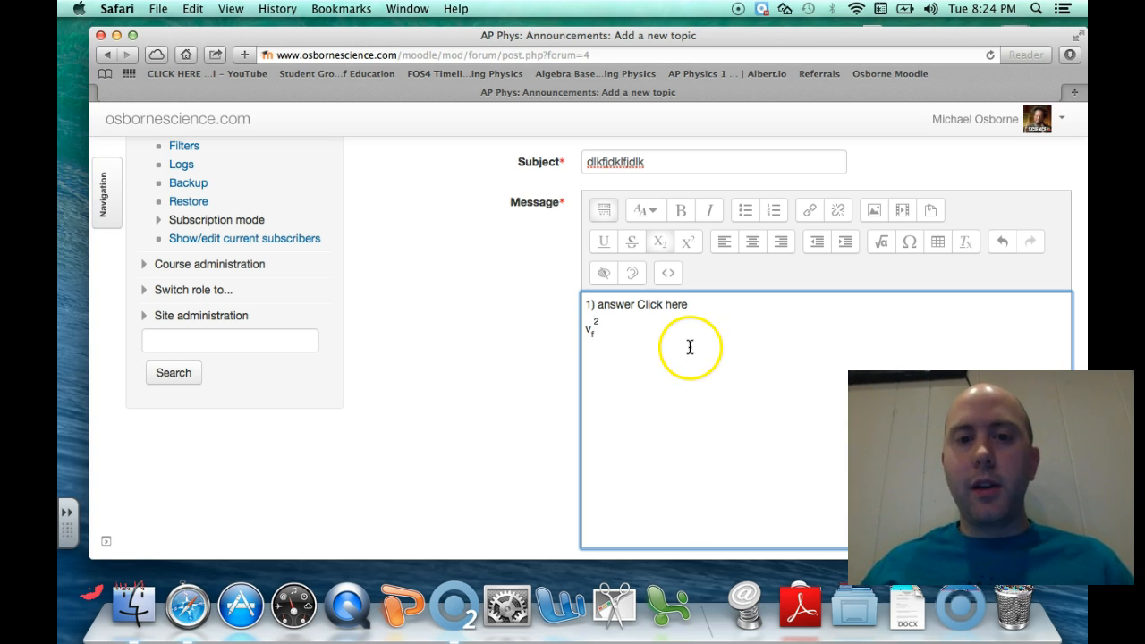
click(606, 324)
key(BackSpace)
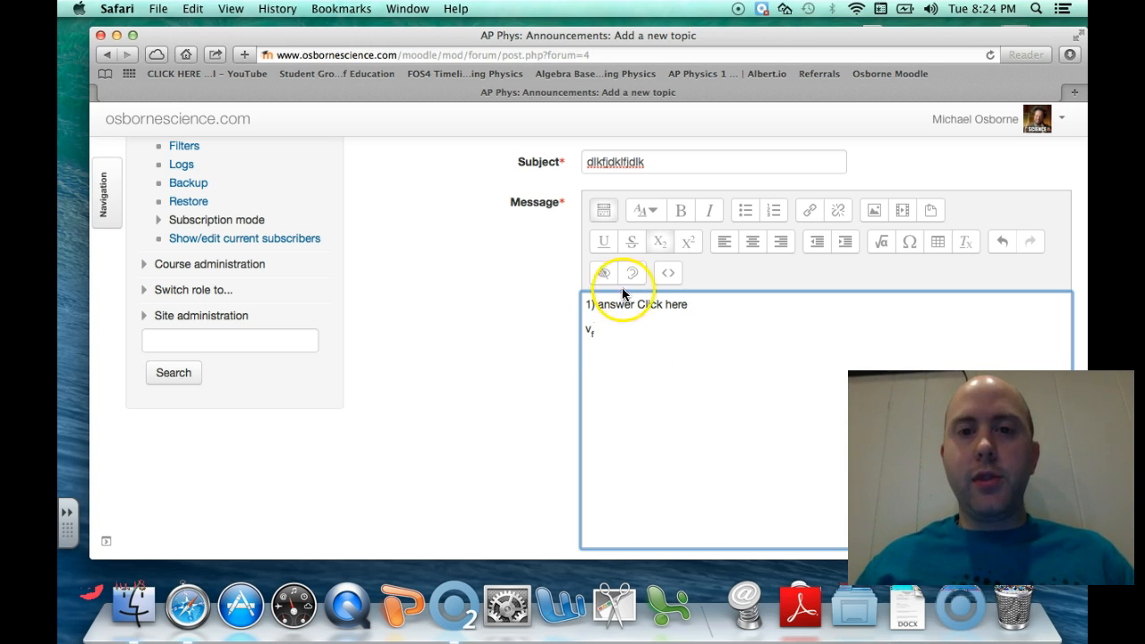
key(BackSpace)
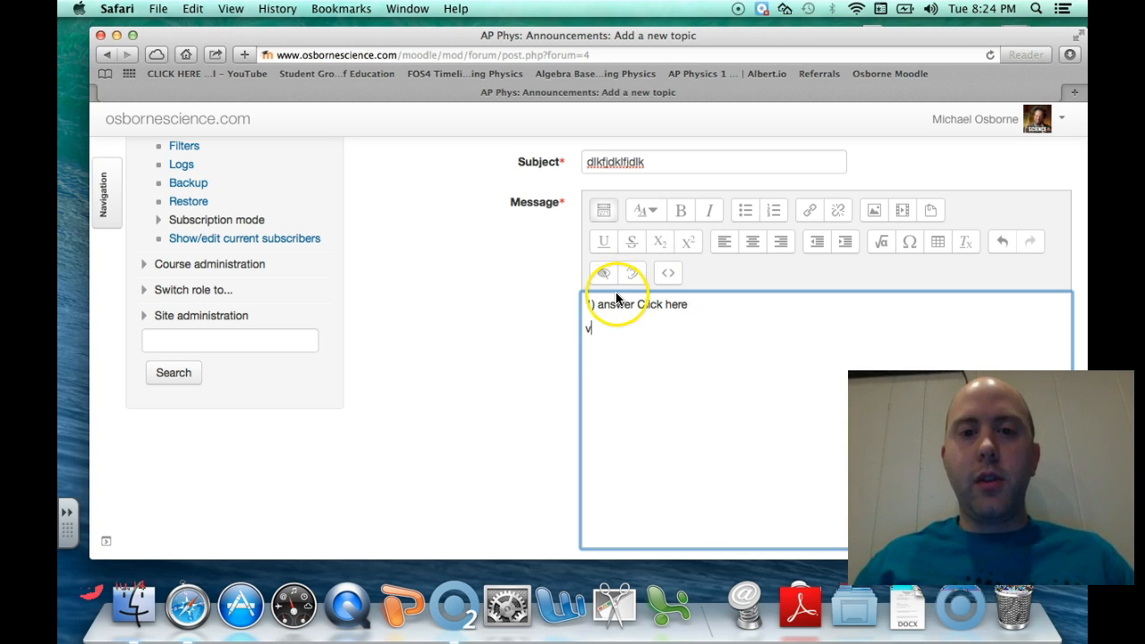
click(660, 248)
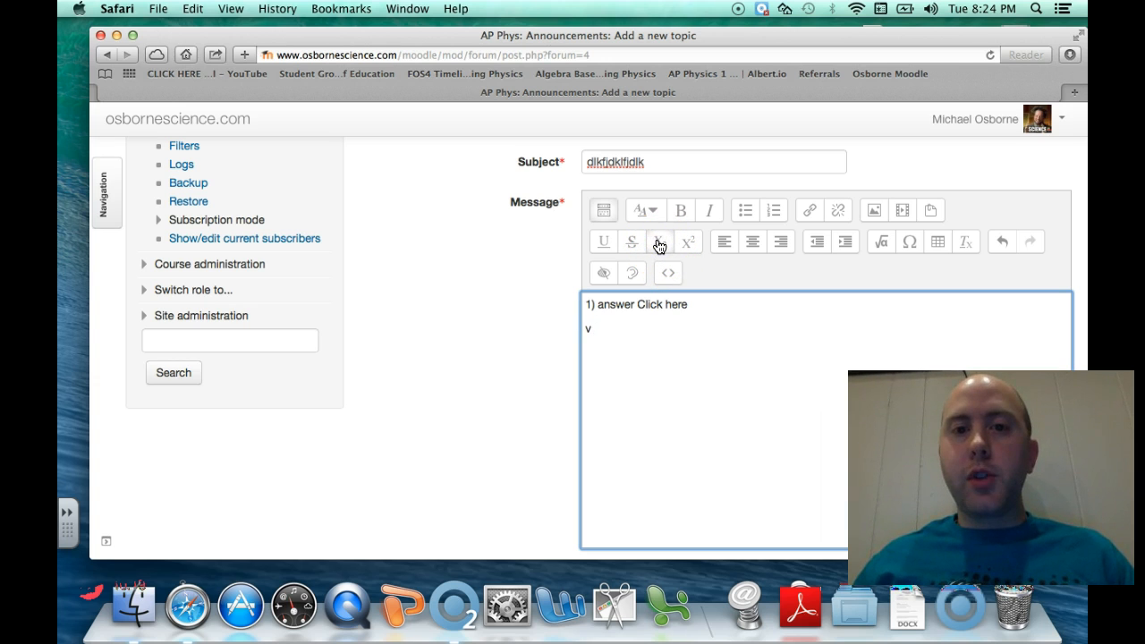
click(660, 248)
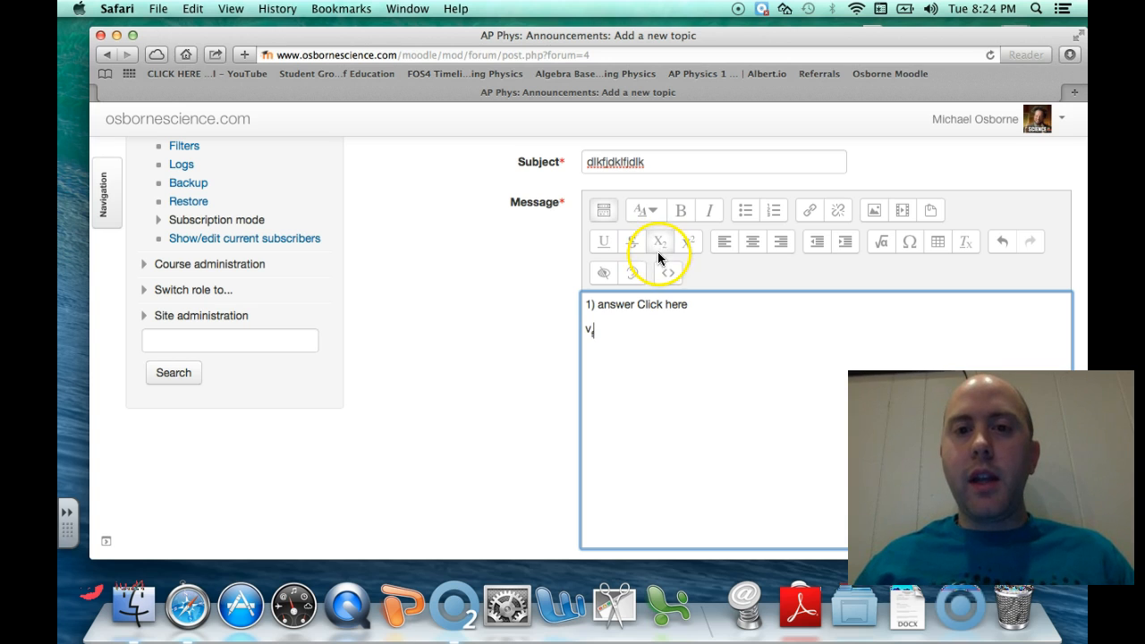
click(684, 249)
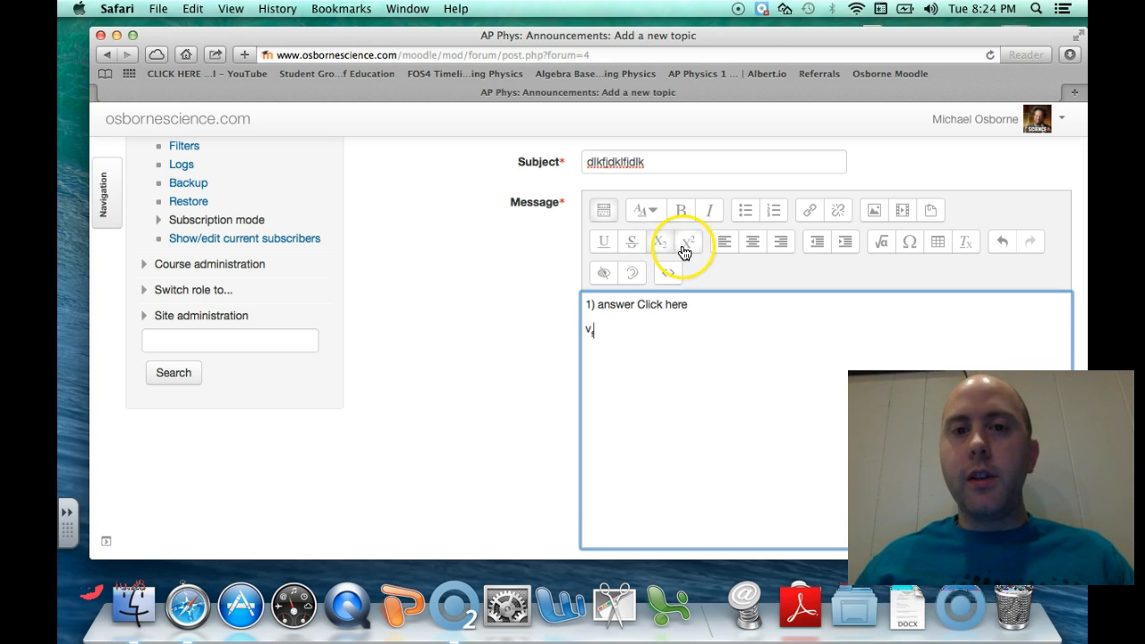
text(f2)
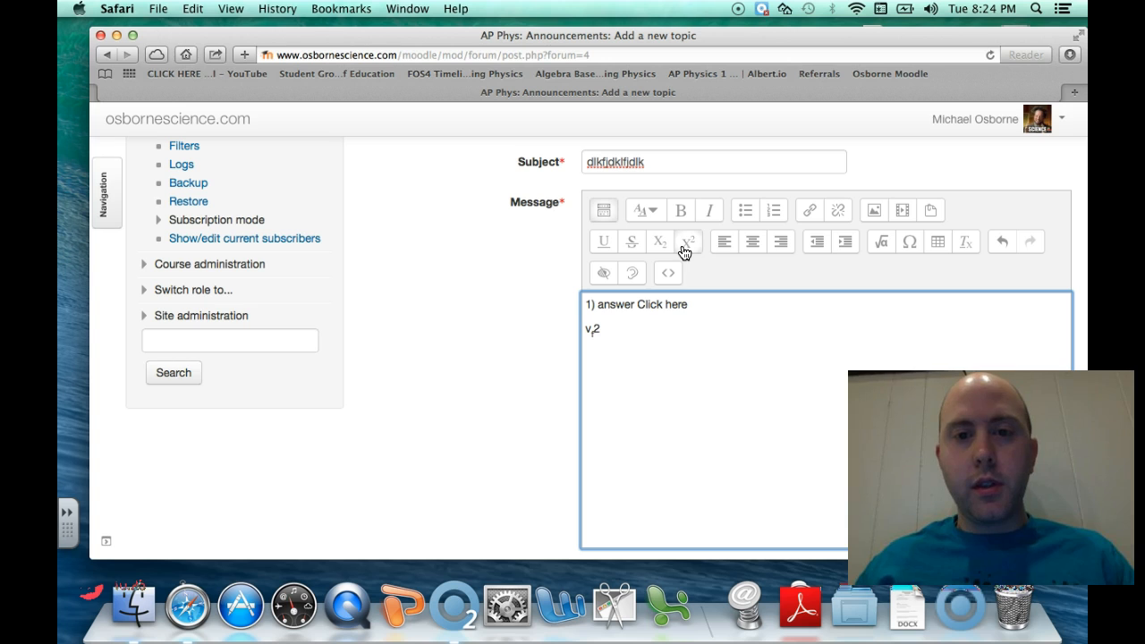
Finish the test text with a superscript 2, then select and delete it
click(604, 329)
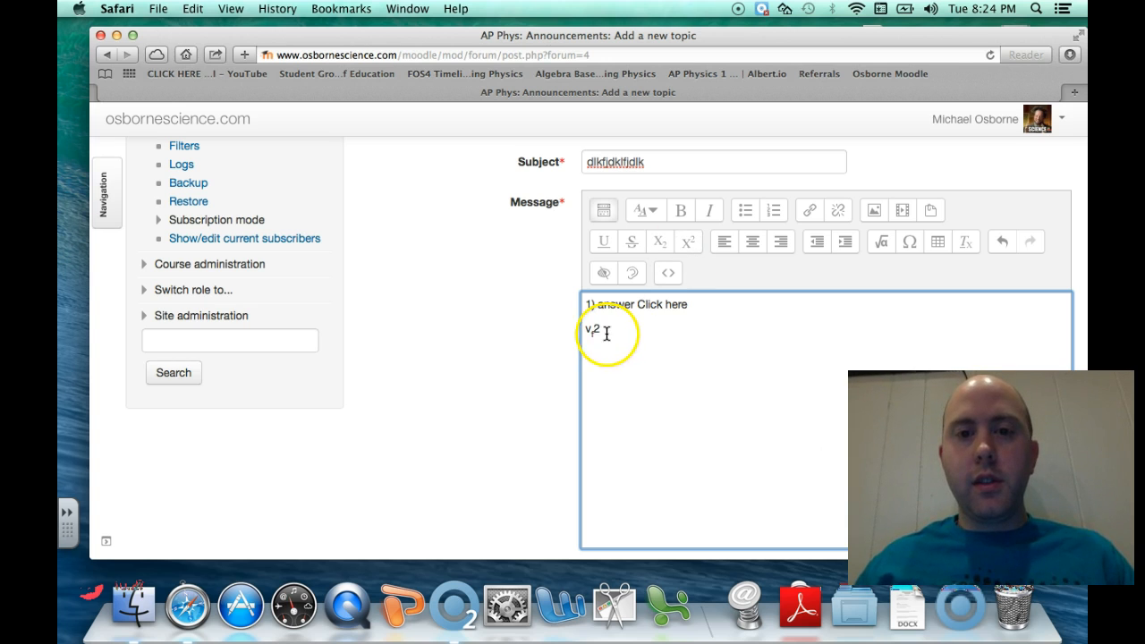
key(BackSpace)
click(690, 238)
click(661, 244)
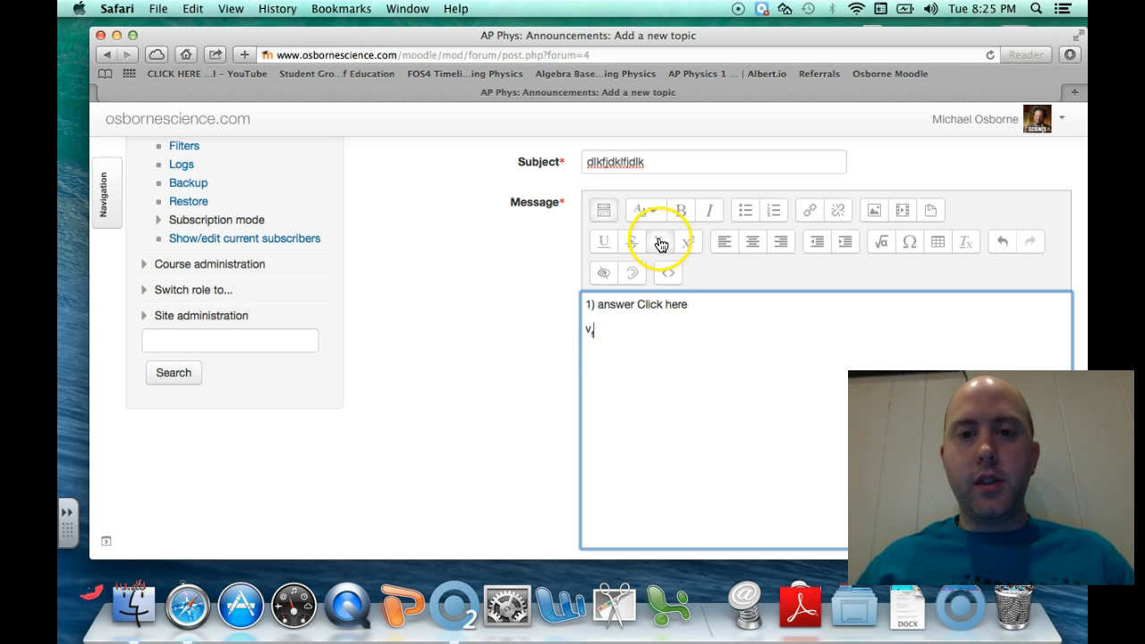
click(663, 243)
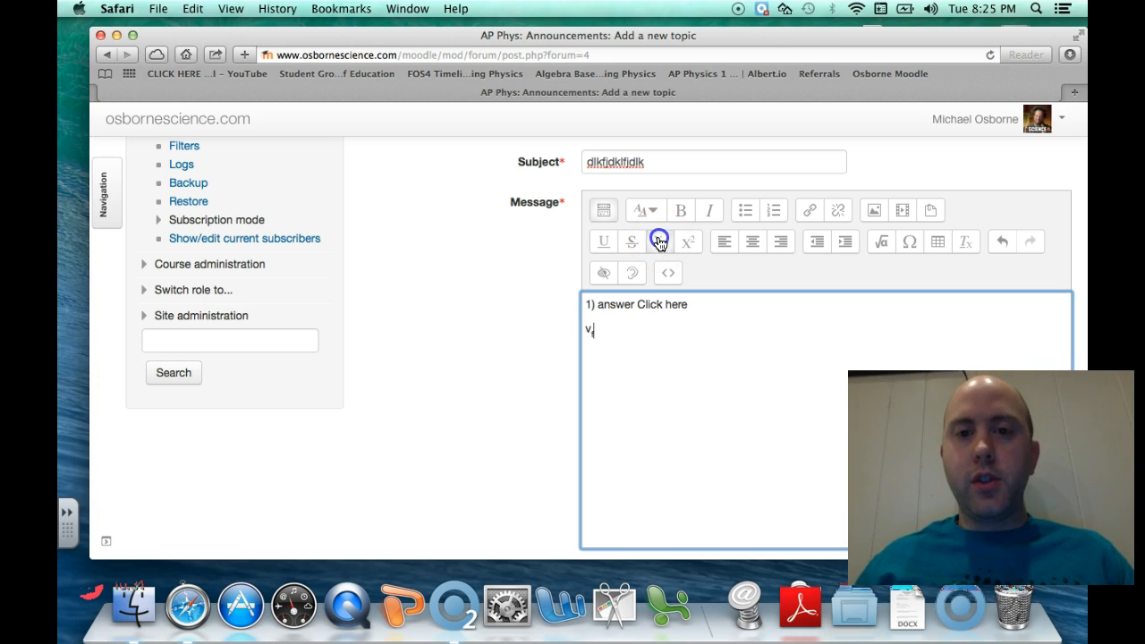
text(d)
click(684, 241)
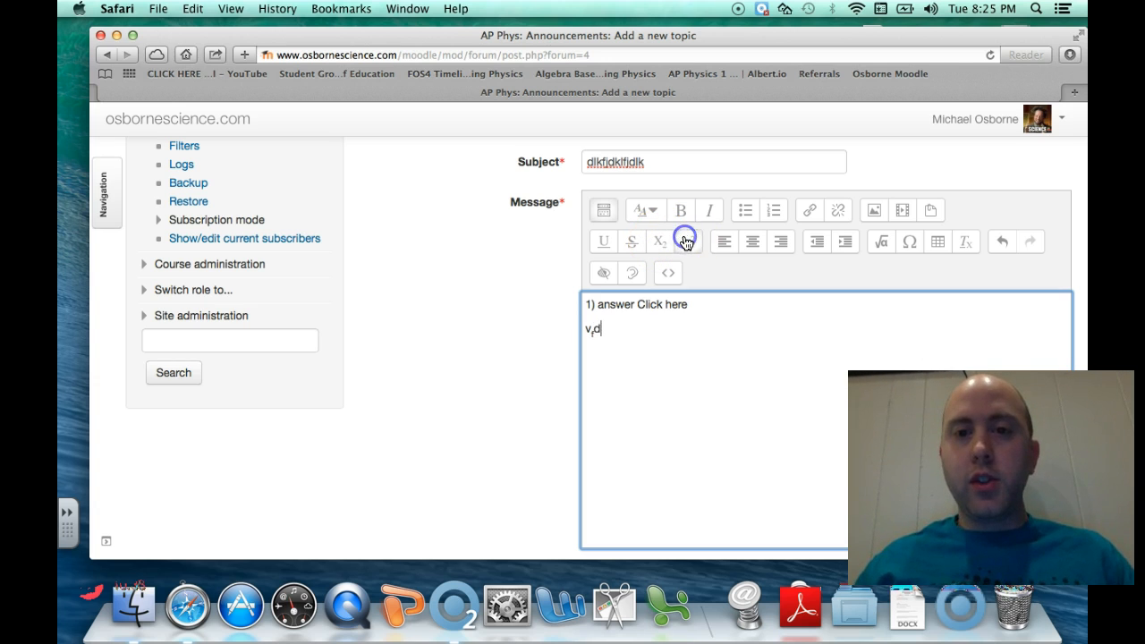
text(2)
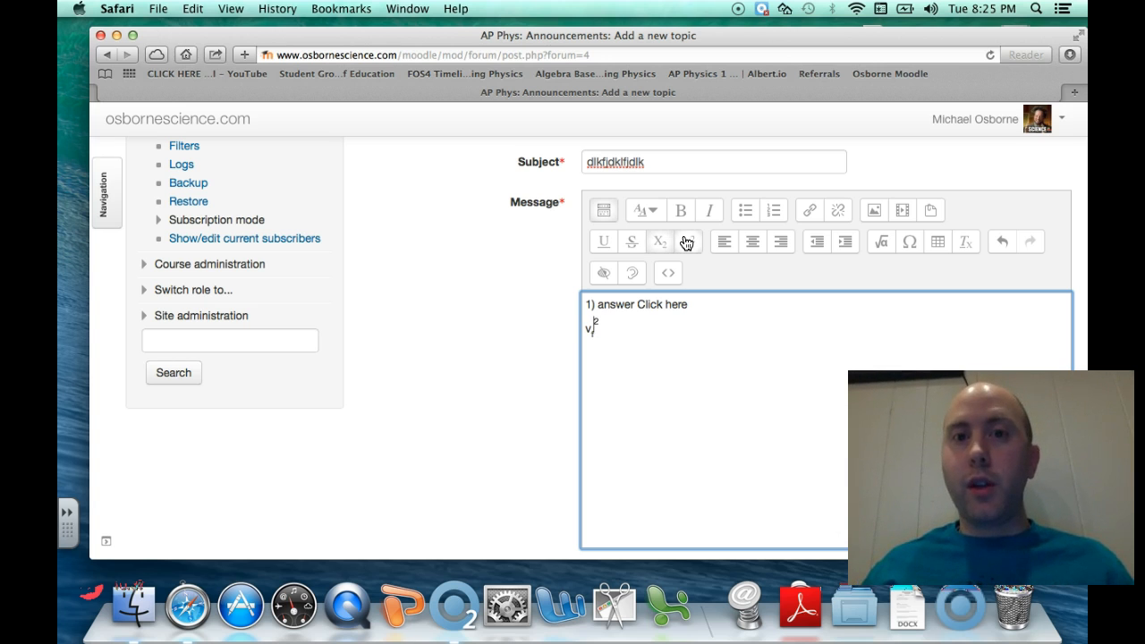
click(601, 330)
drag(601, 329, 584, 330)
key(BackSpace)
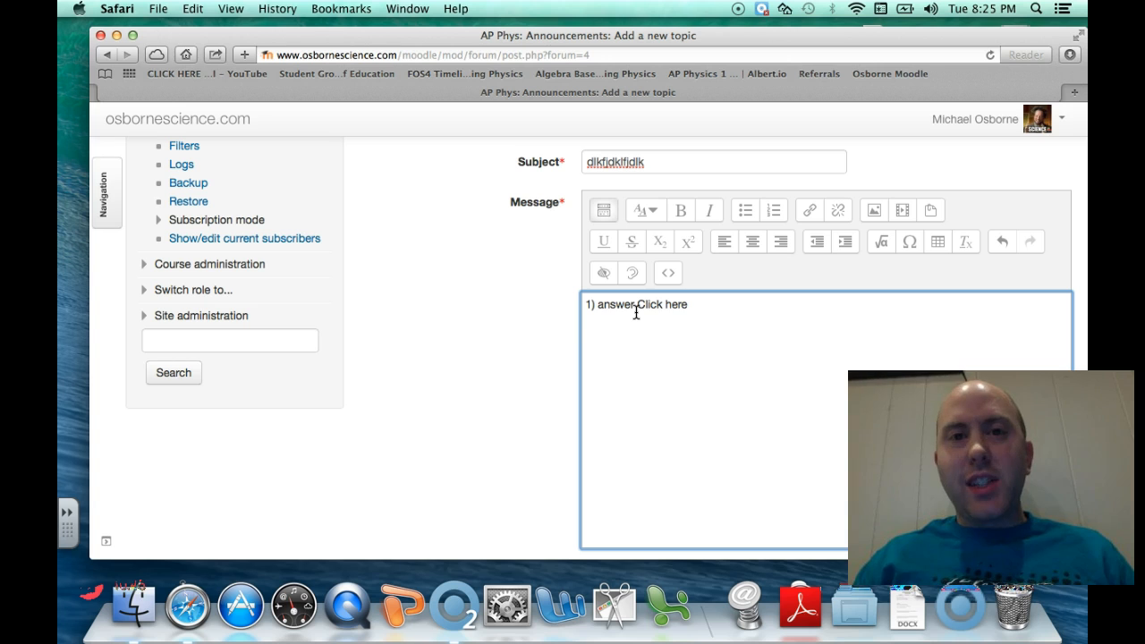
click(700, 241)
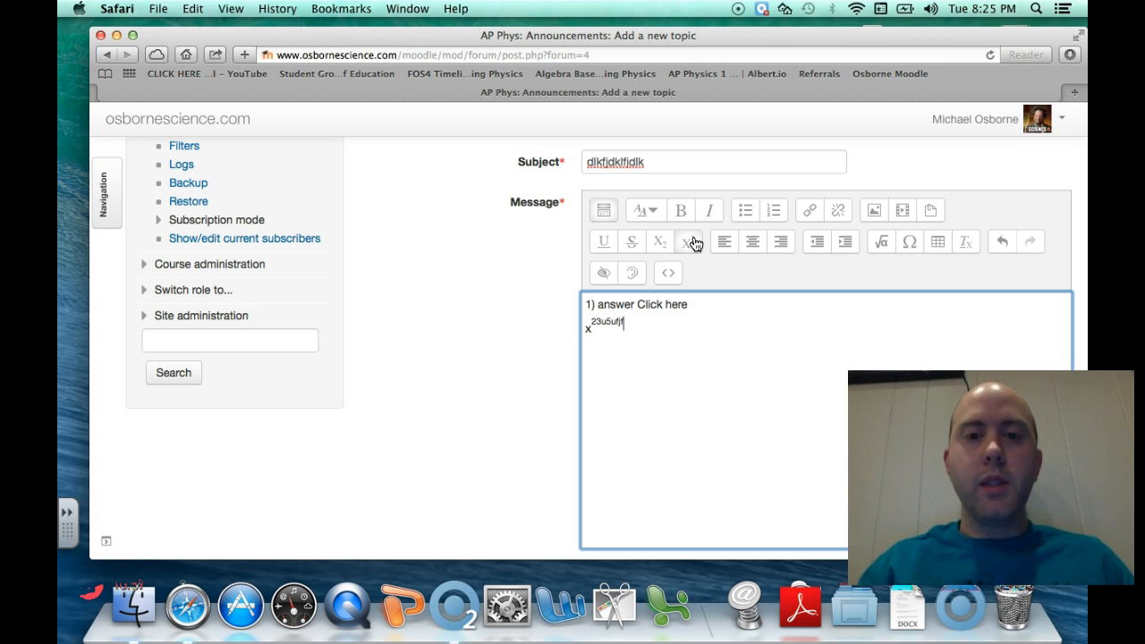
key(BackSpace)
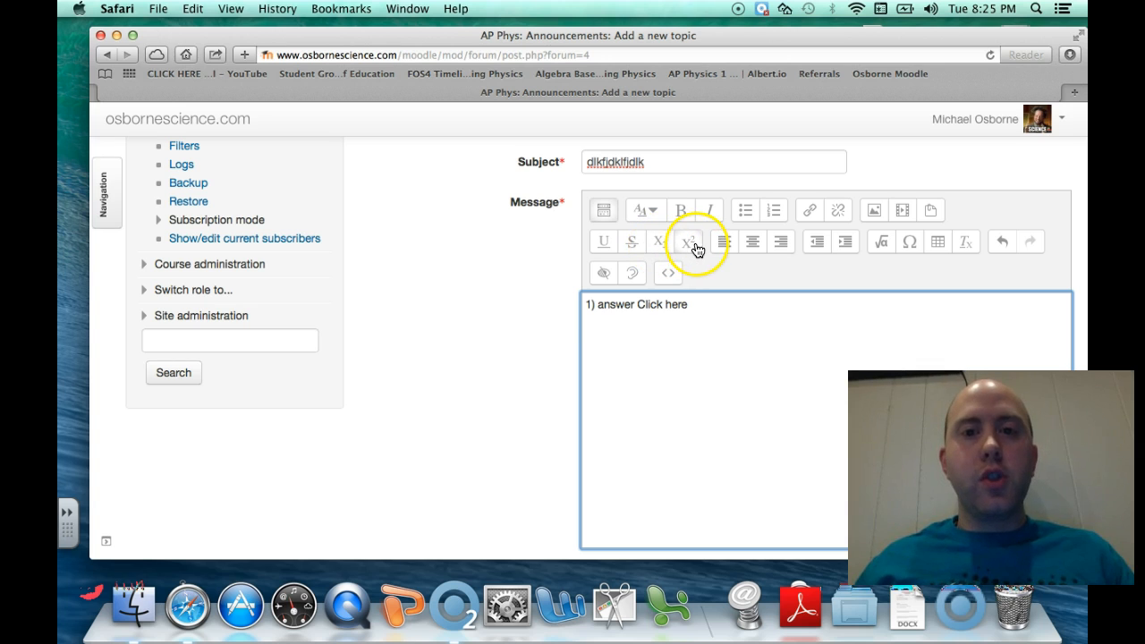
click(656, 252)
text(dkjfkd)
click(664, 248)
text(eiuou4o3u4o3jflksdnkldjfl)
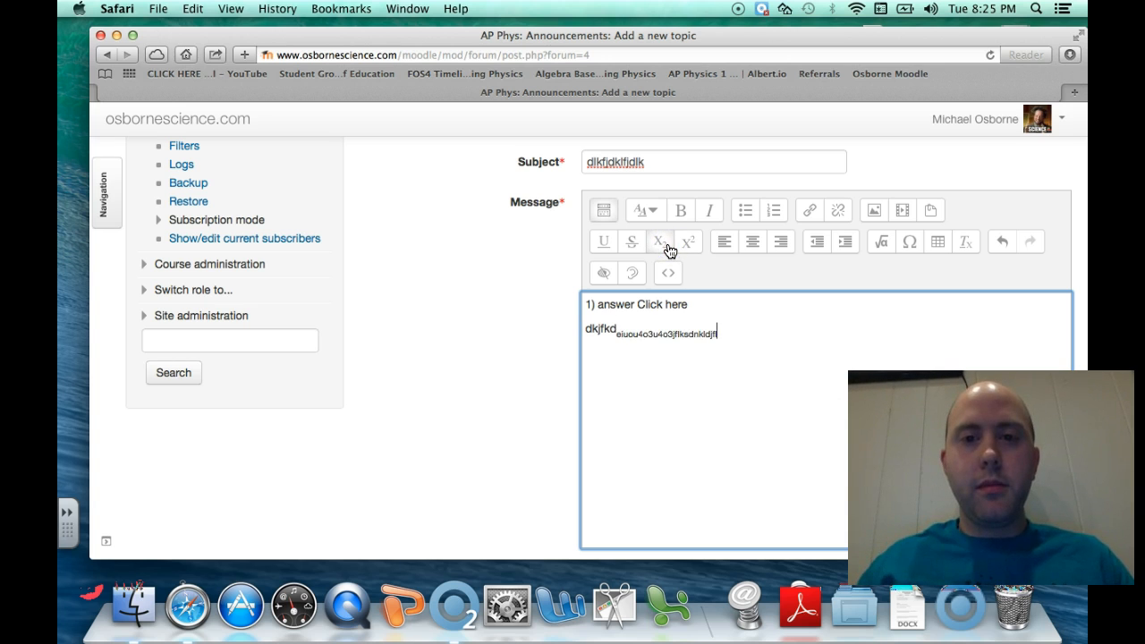
click(663, 247)
text(kdjflkdjflkdjfl)
click(689, 241)
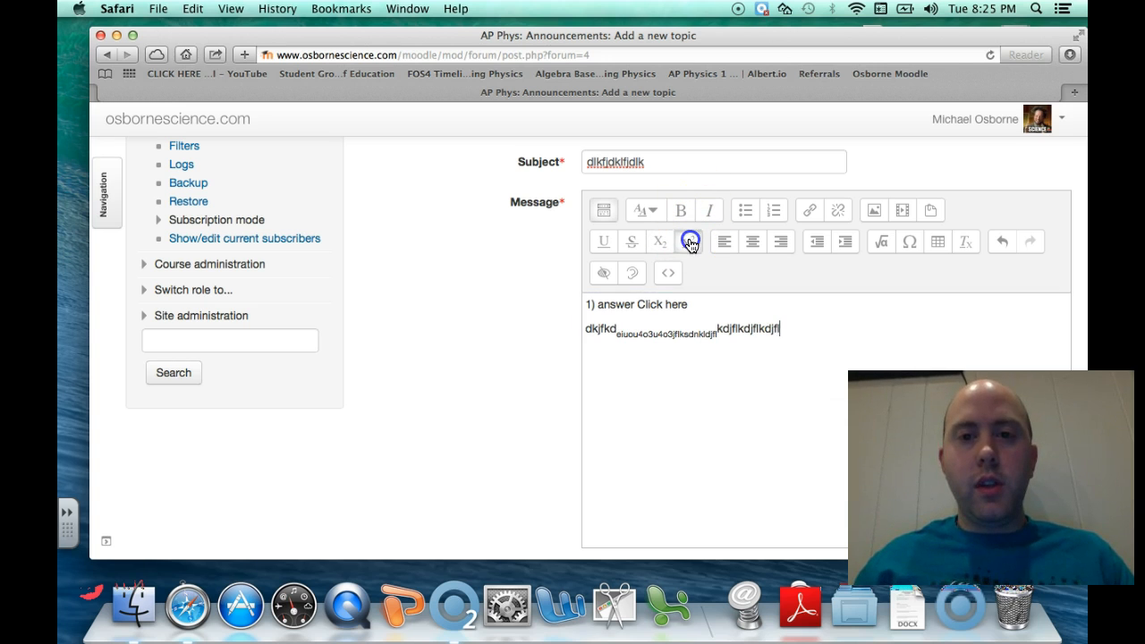
text(ioeiorejflkdjflkdjflfd)
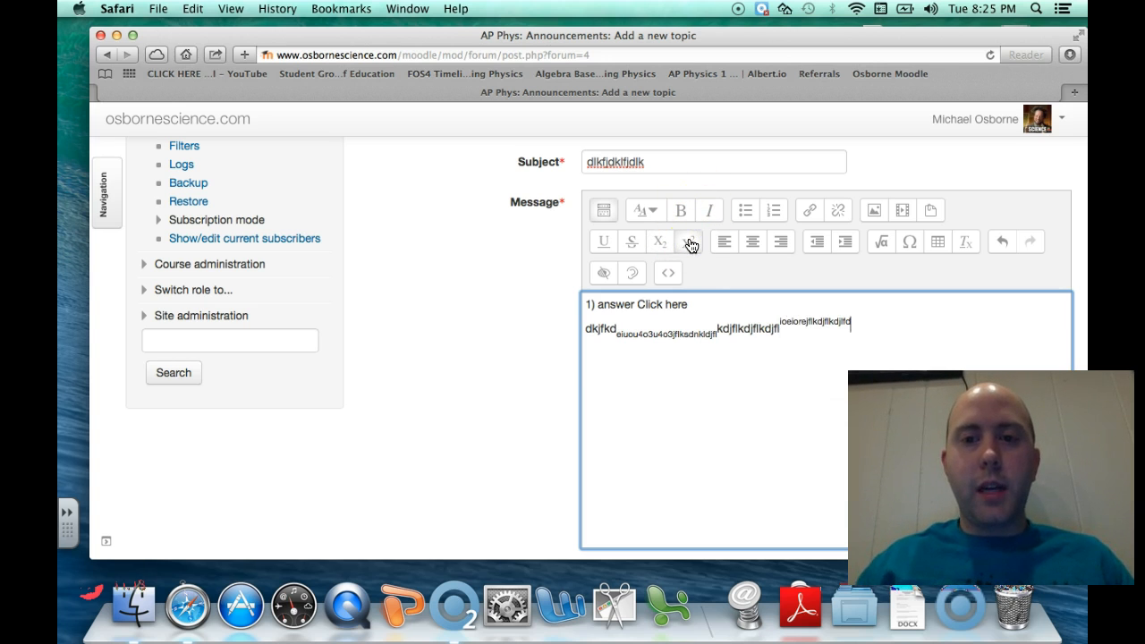
drag(780, 327, 727, 327)
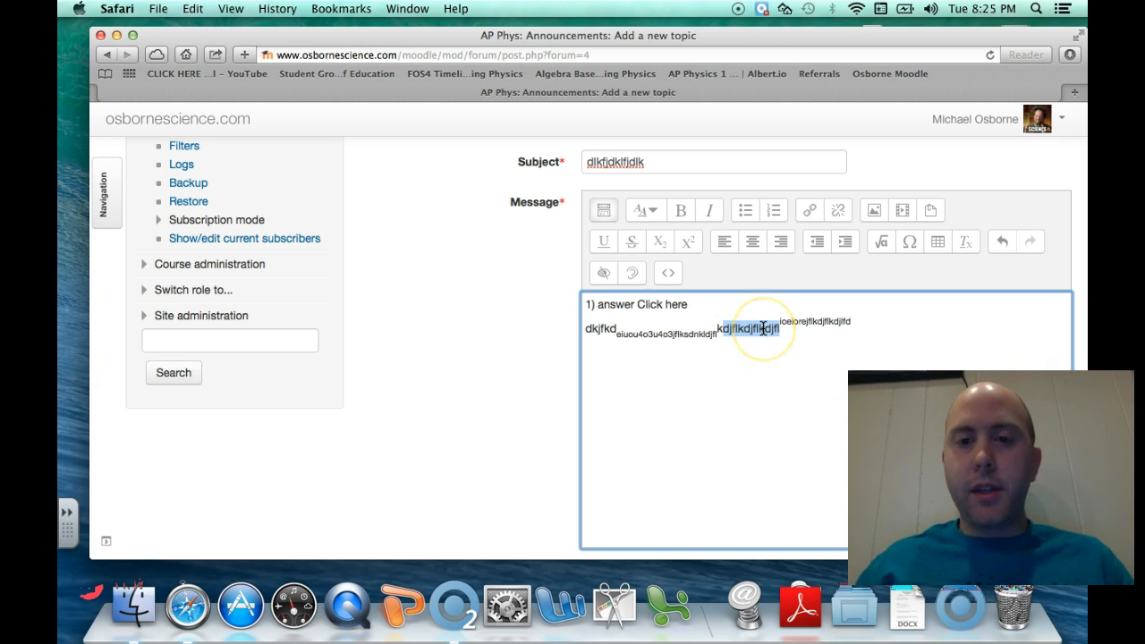
key(BackSpace)
drag(761, 328, 593, 323)
key(BackSpace)
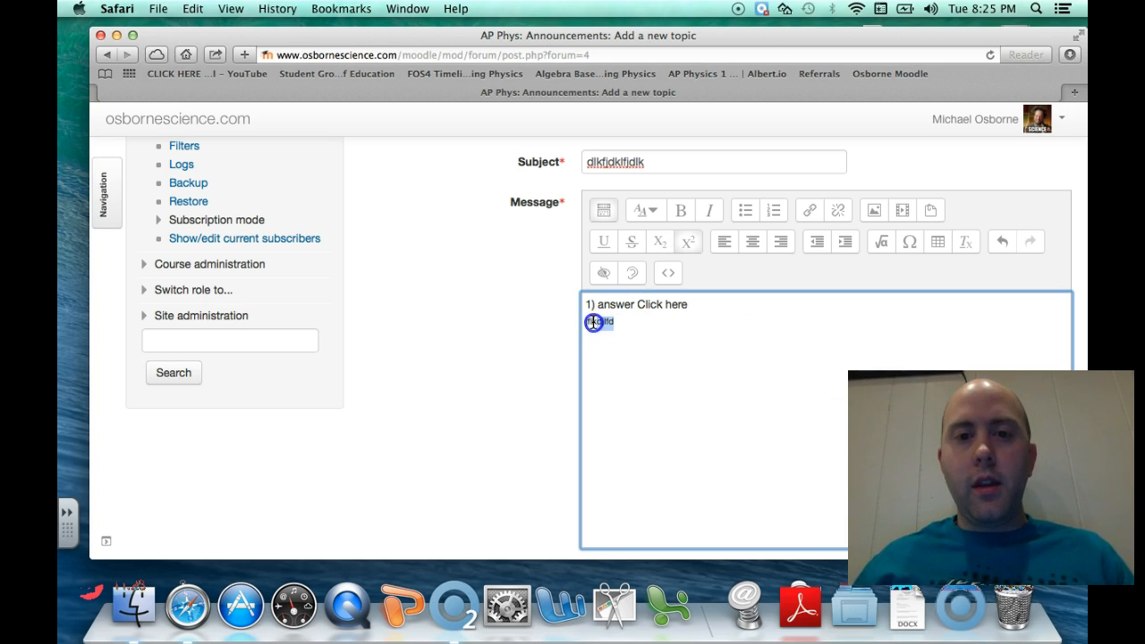
key(BackSpace)
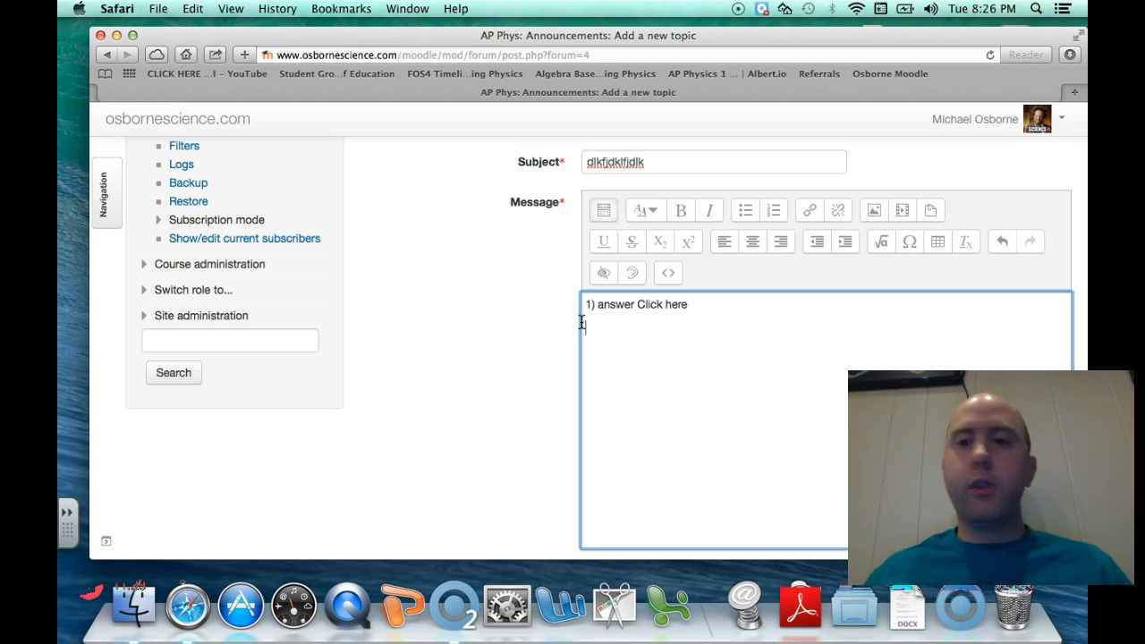
click(910, 243)
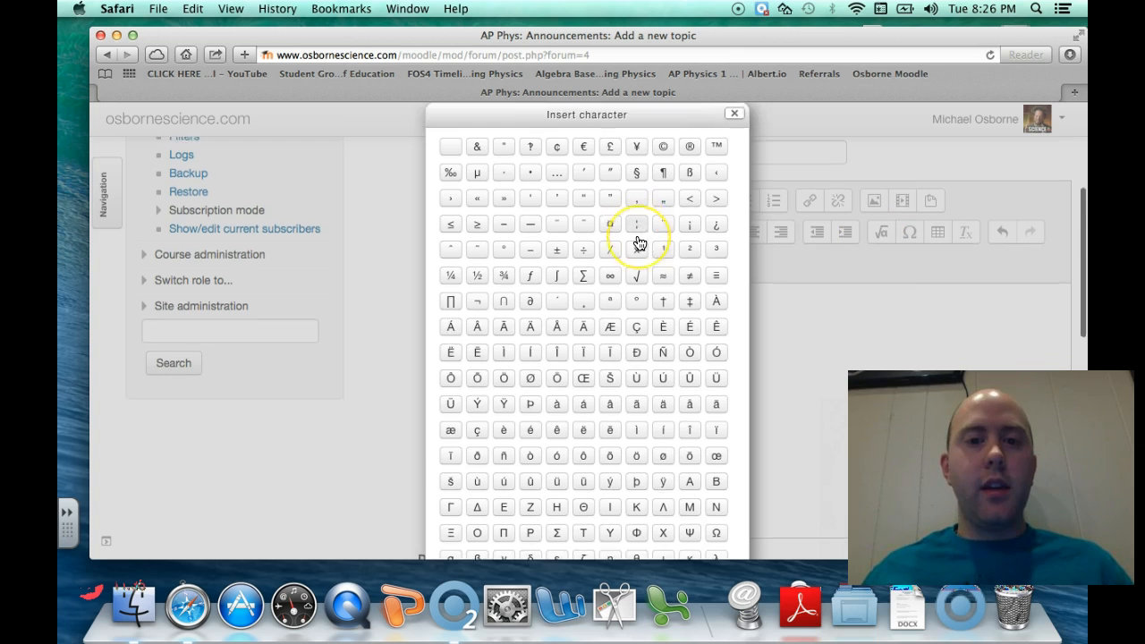
scroll(639, 243, down, 5)
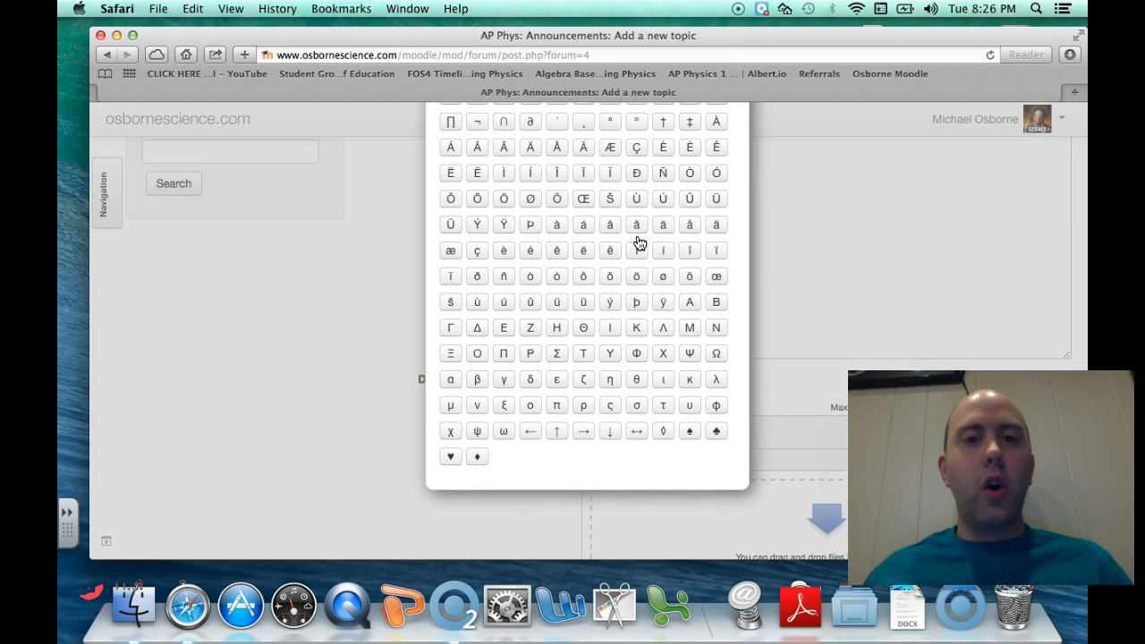
scroll(639, 242, up, 2)
scroll(639, 242, down, 2)
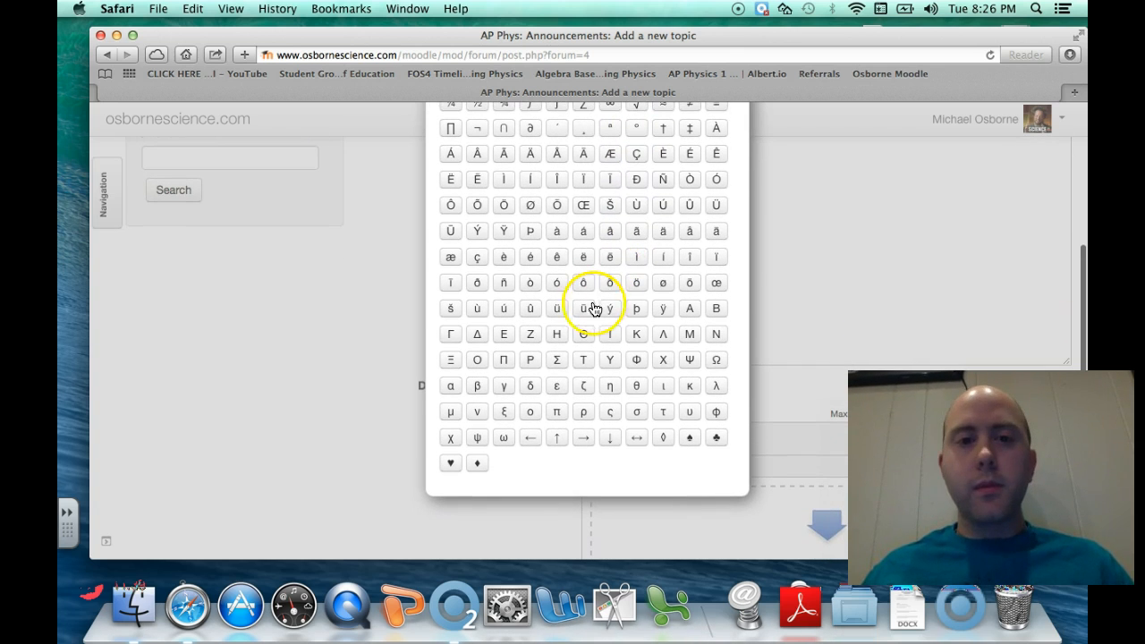
scroll(567, 360, up, 5)
click(568, 360)
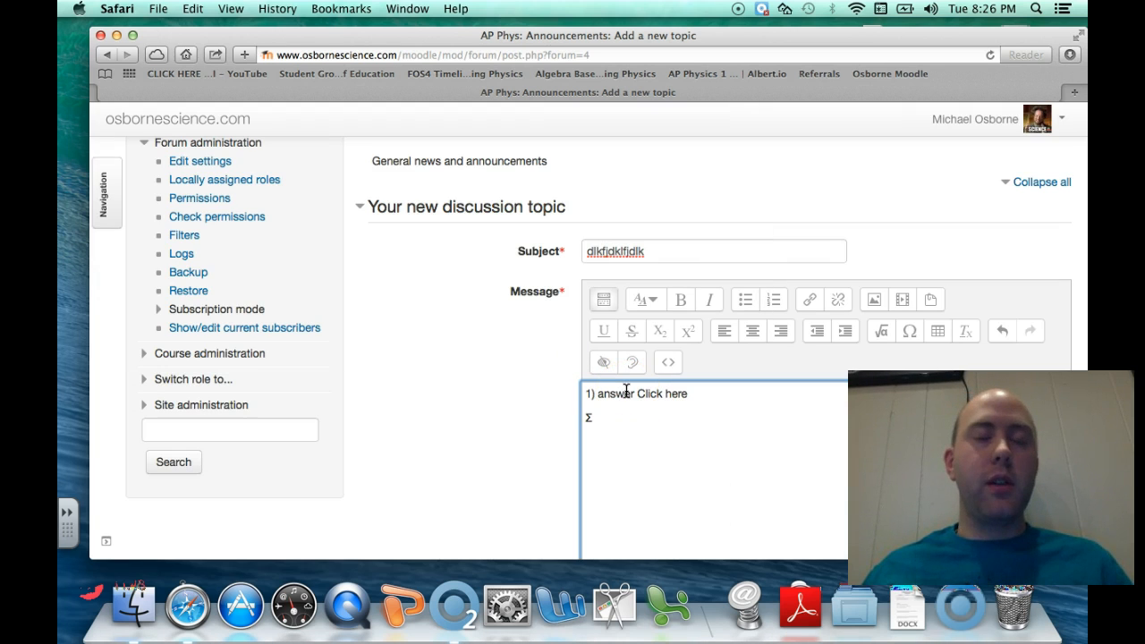
click(606, 414)
key(BackSpace)
click(574, 414)
click(910, 331)
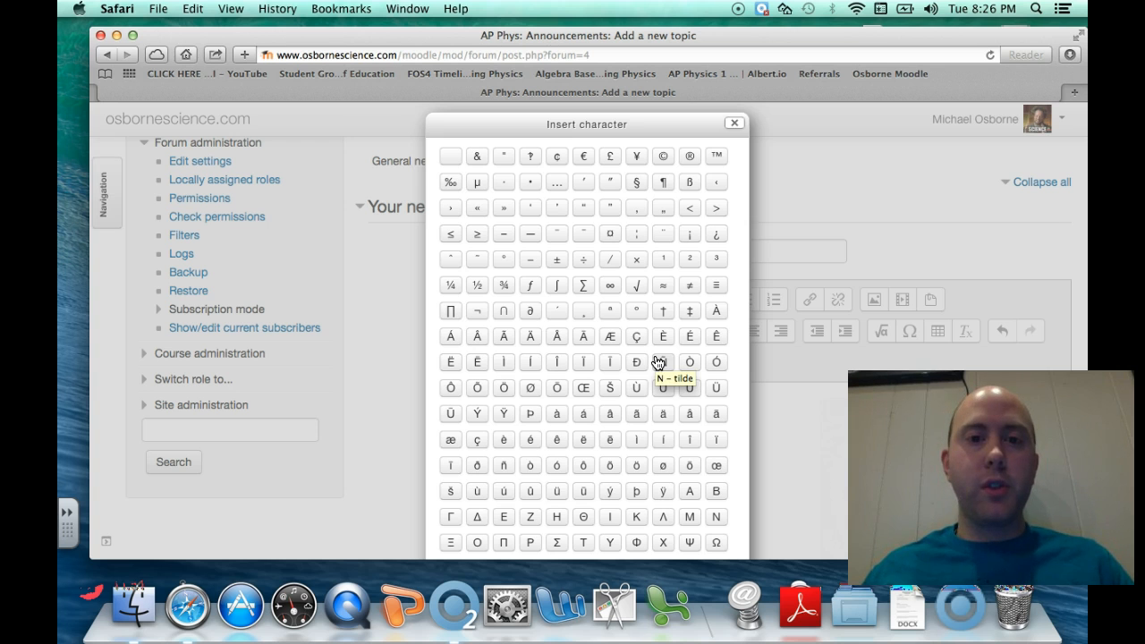
scroll(658, 361, down, 3)
scroll(656, 362, down, 2)
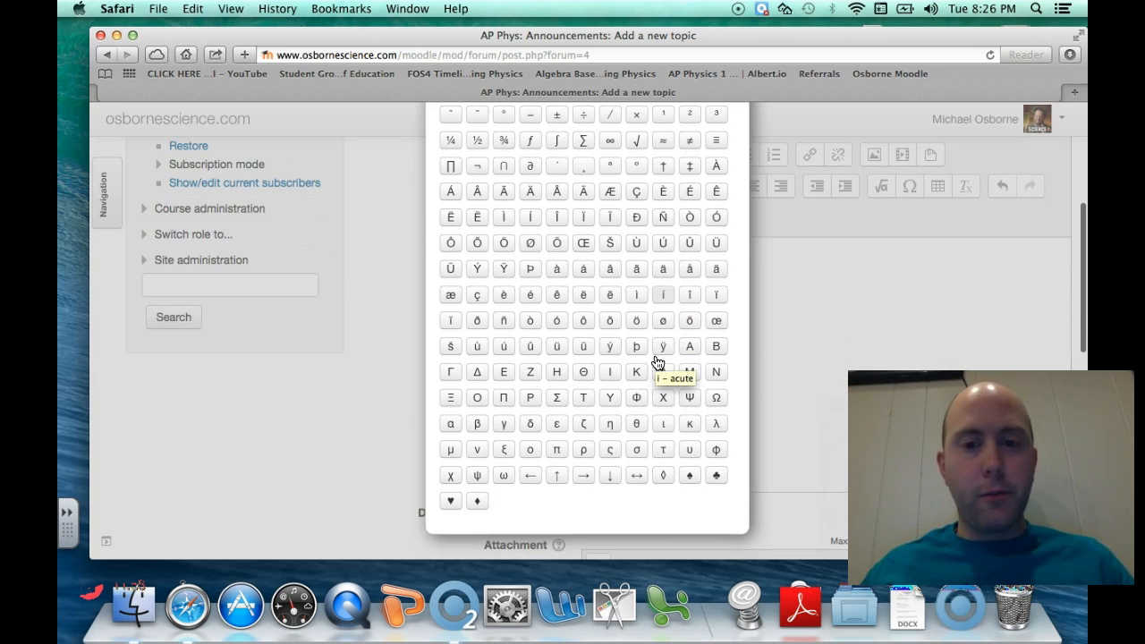
click(450, 451)
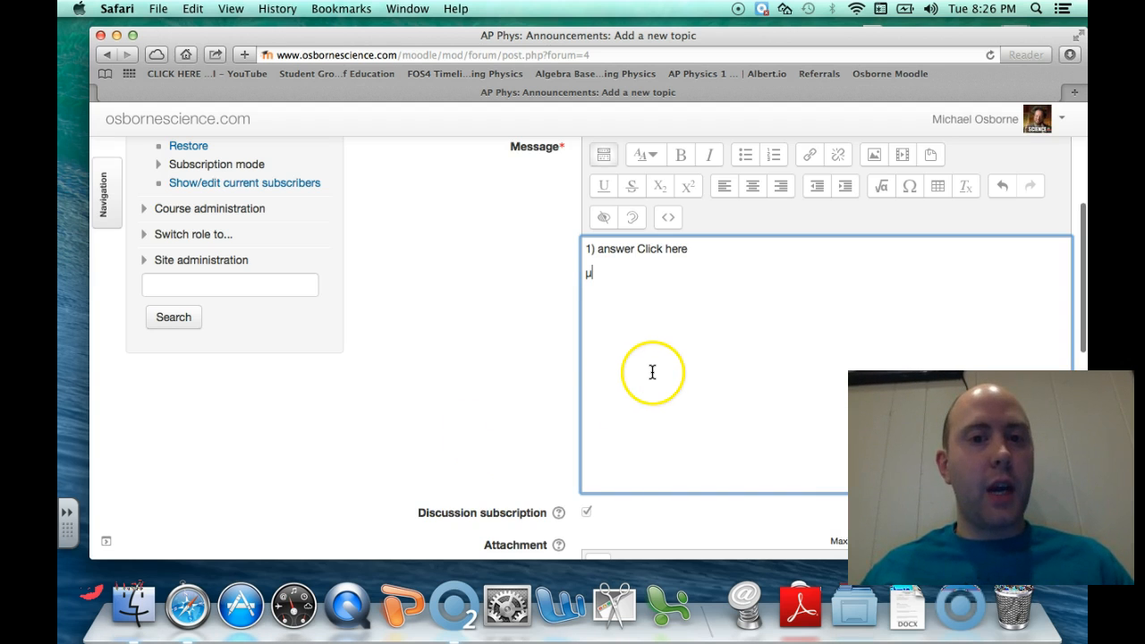
click(603, 268)
key(BackSpace)
key(BackSpace)
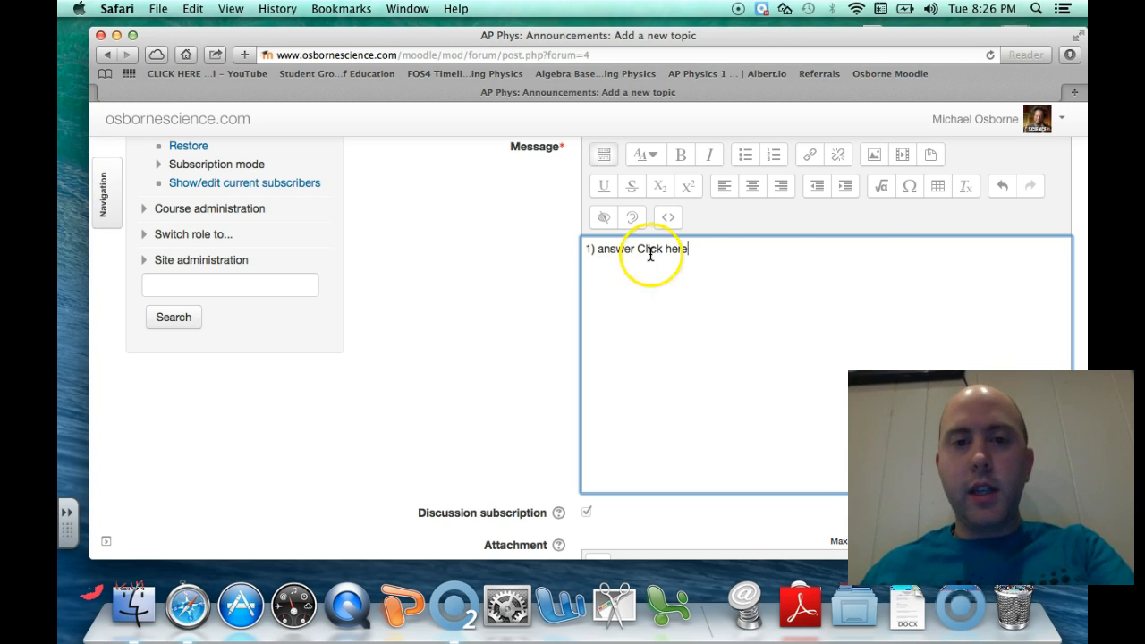
click(909, 190)
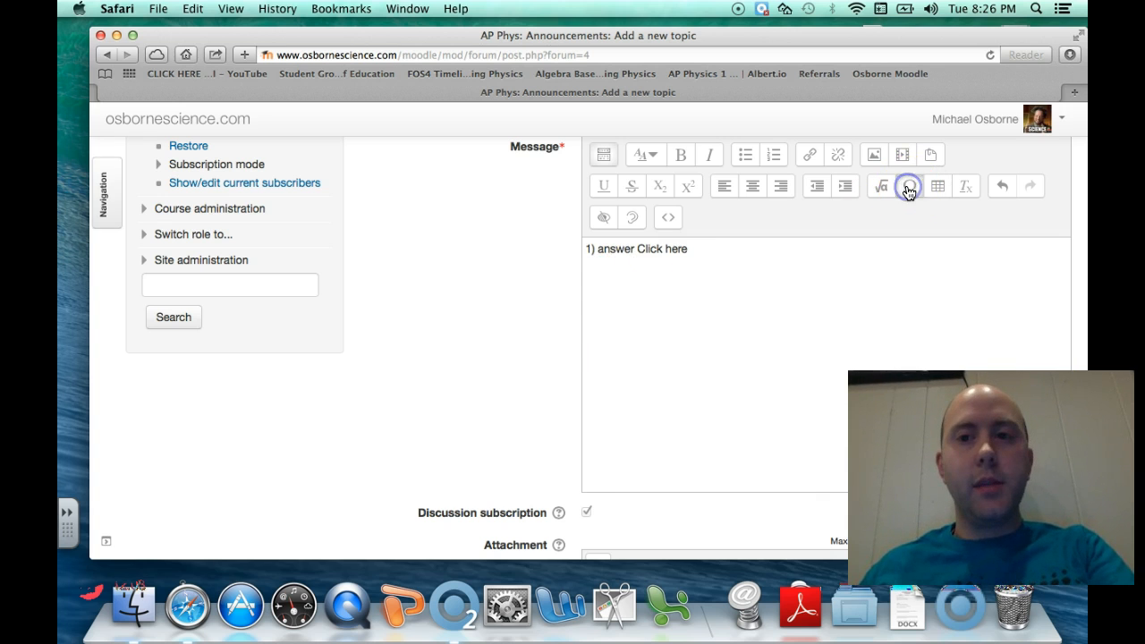
scroll(626, 268, down, 5)
click(578, 376)
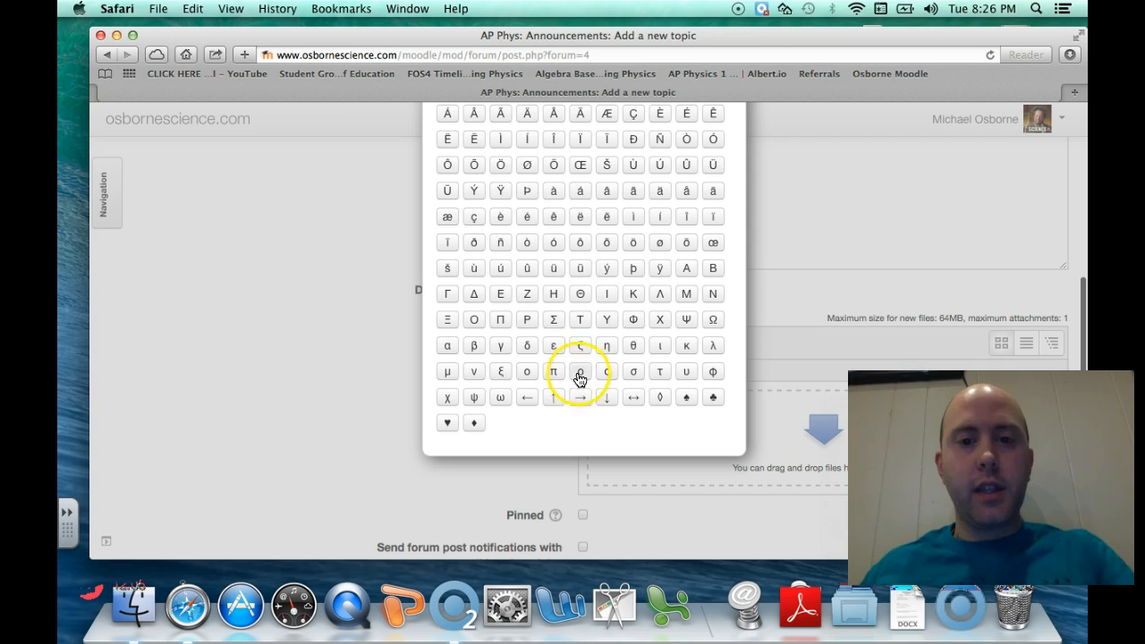
scroll(580, 394, up, 5)
click(532, 165)
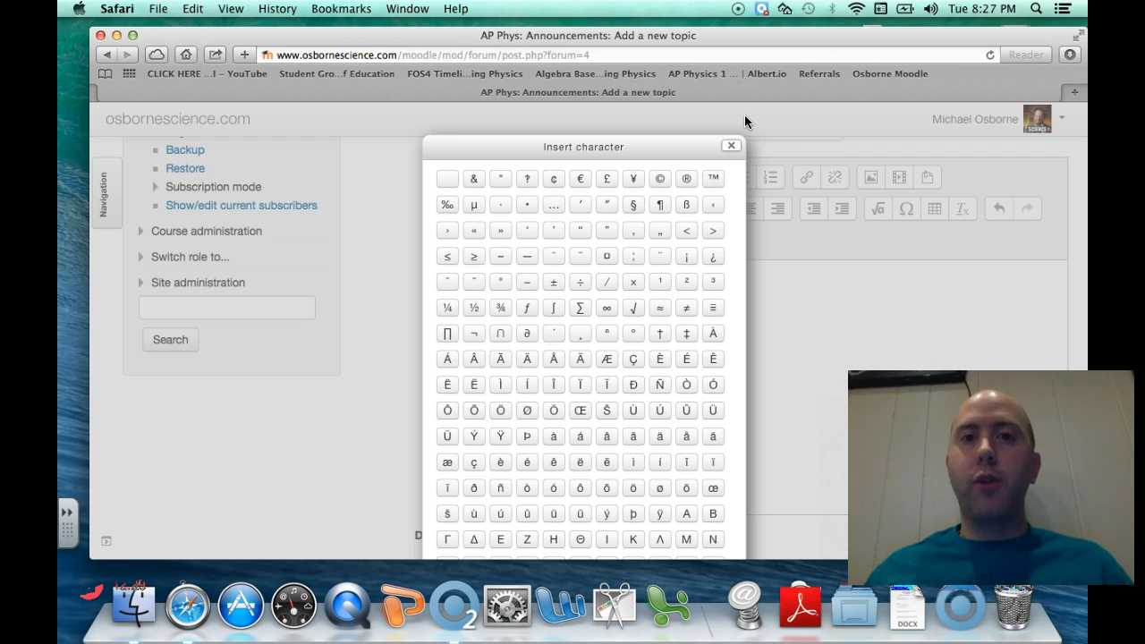
click(731, 145)
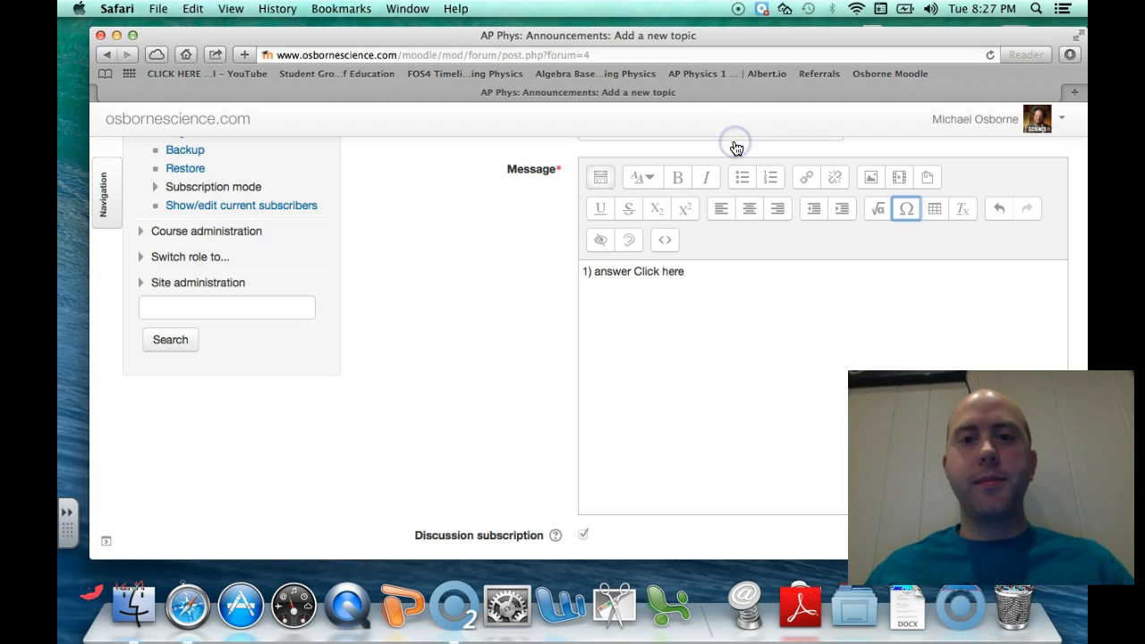
click(722, 285)
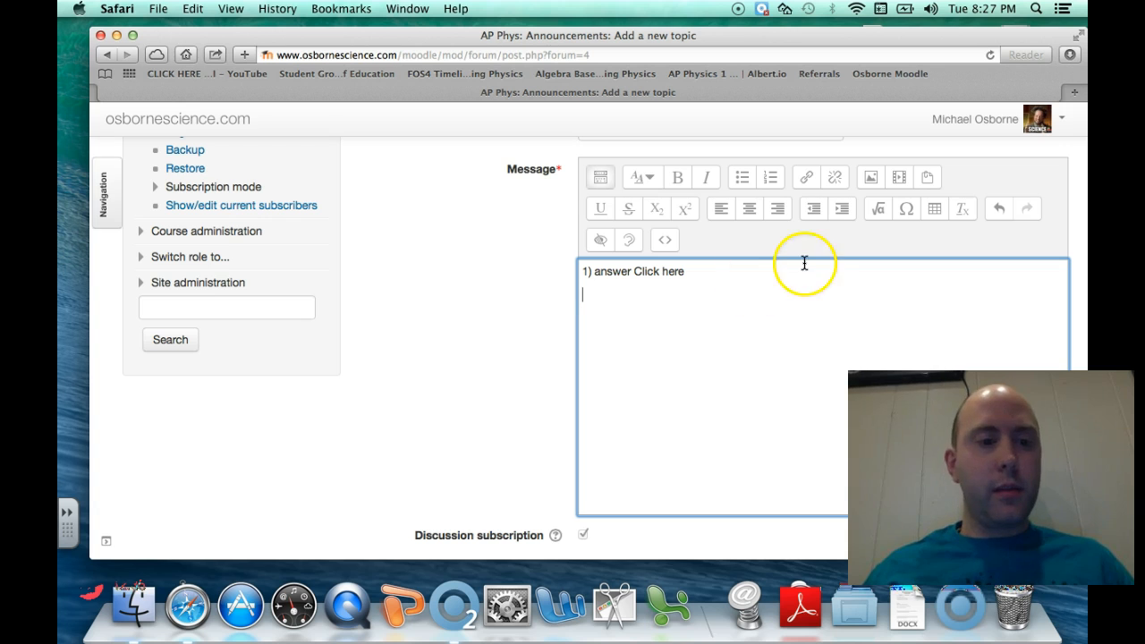
Insert the equation \sqrt{24} (√24) from the Advanced root template on a new message line
click(877, 211)
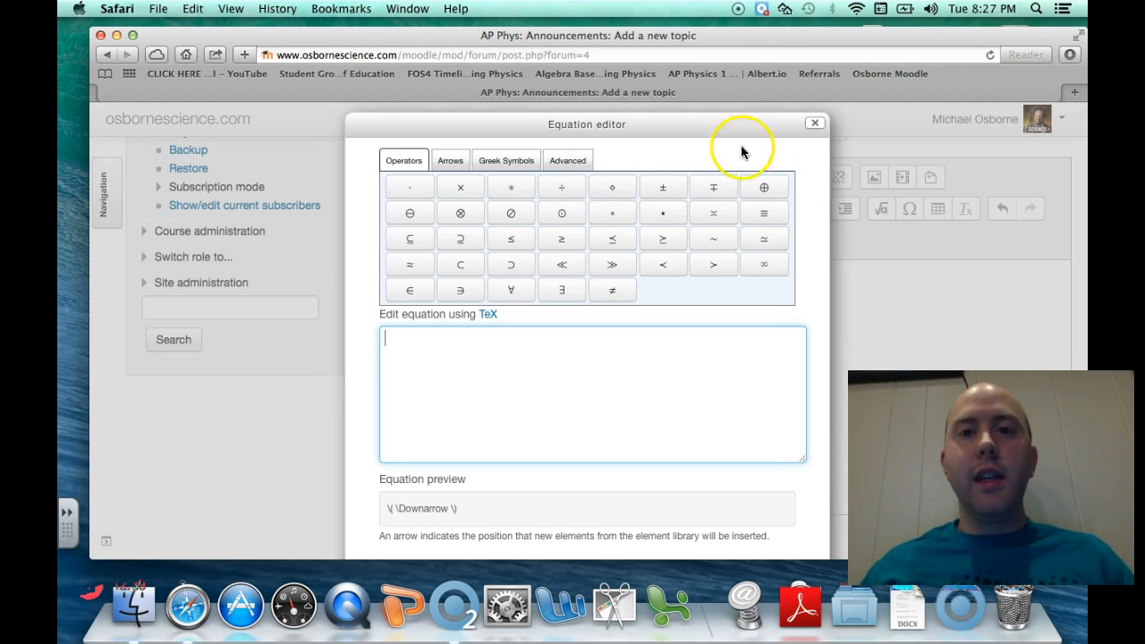
click(815, 122)
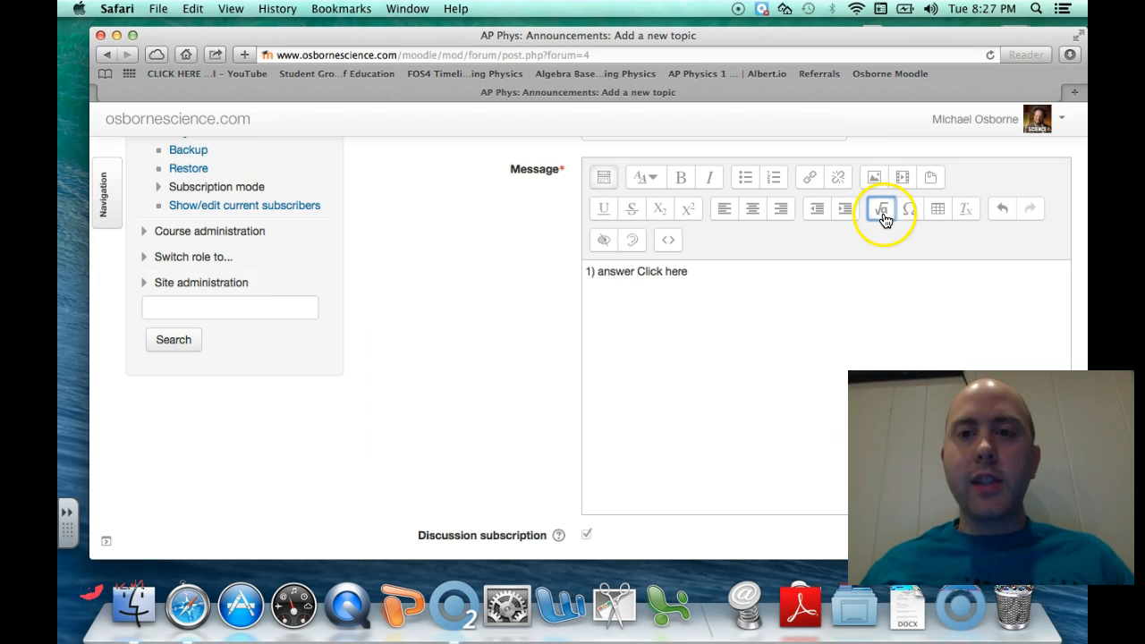
click(882, 218)
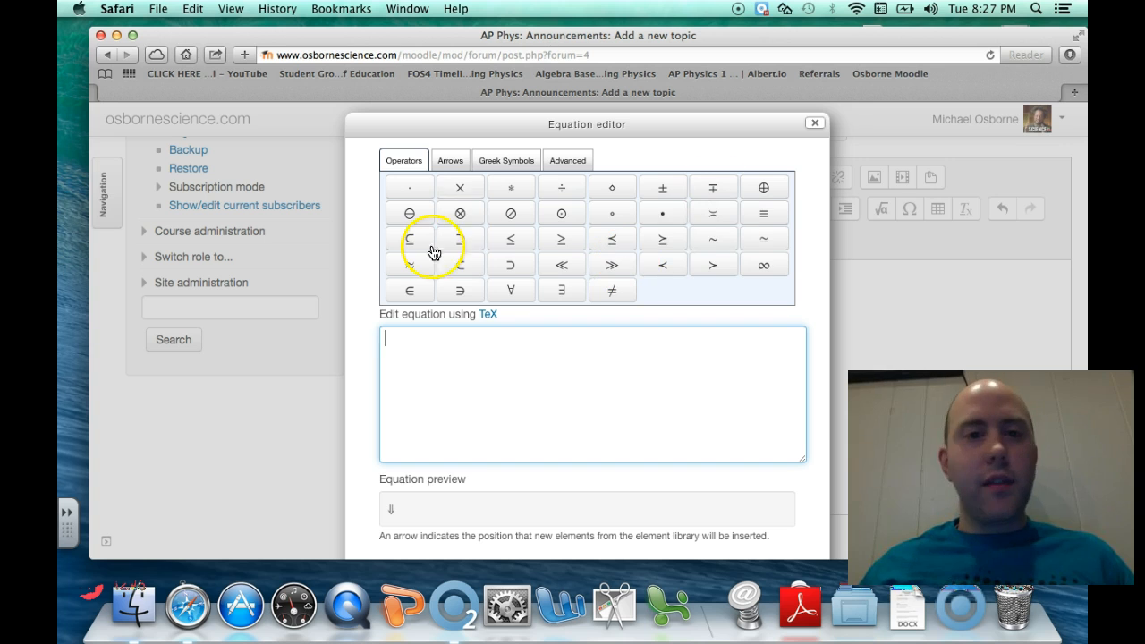
click(450, 161)
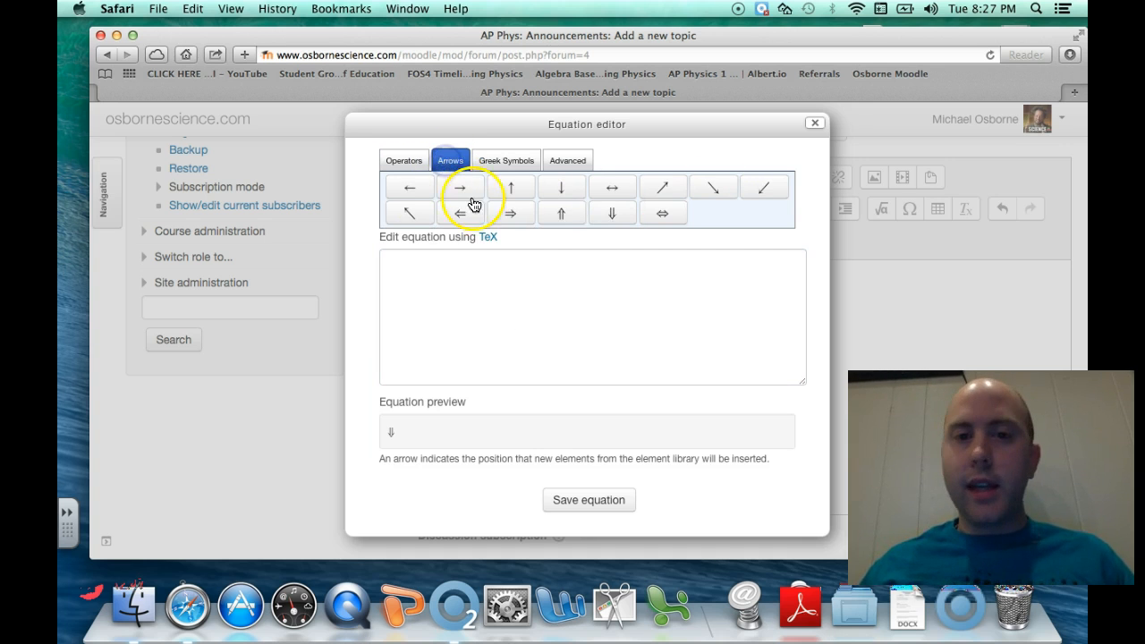
click(510, 162)
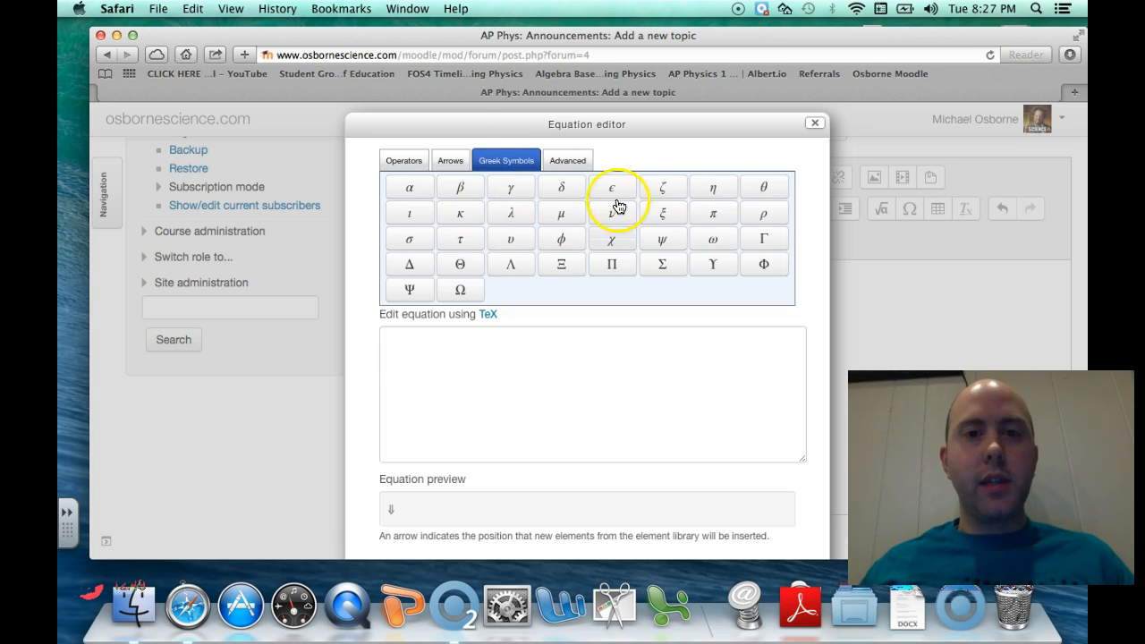
click(570, 163)
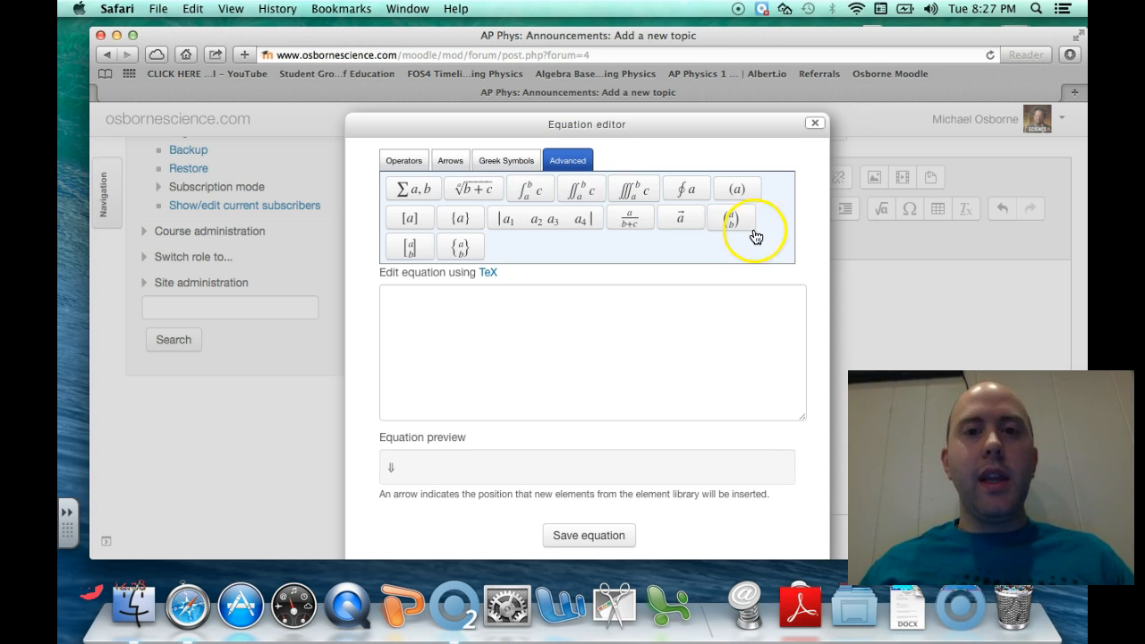
click(490, 196)
click(429, 404)
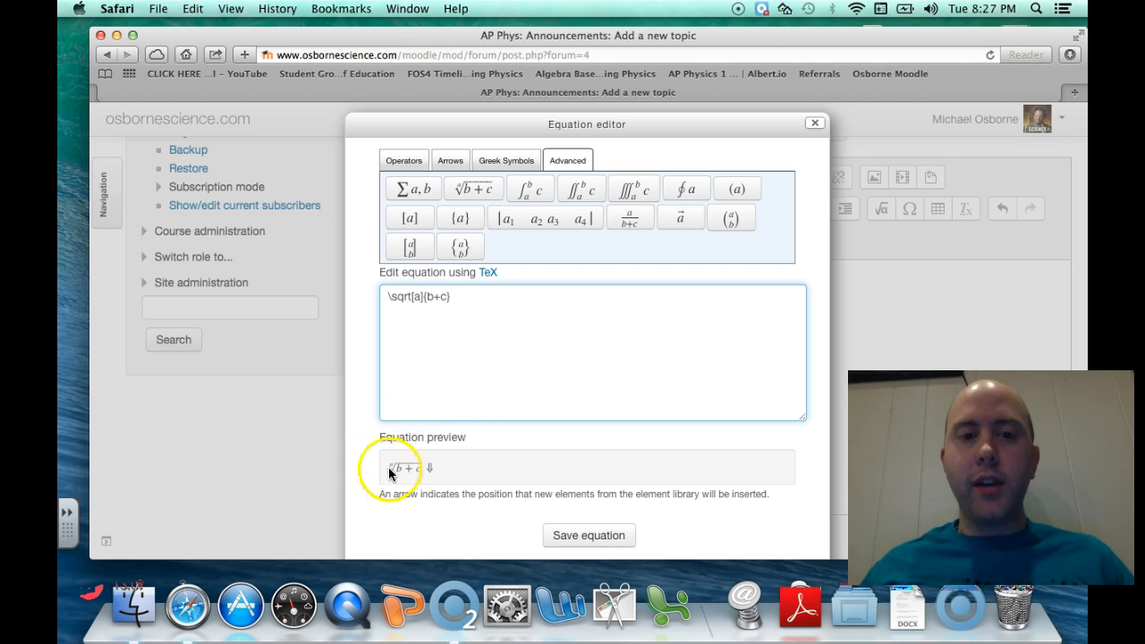
click(424, 298)
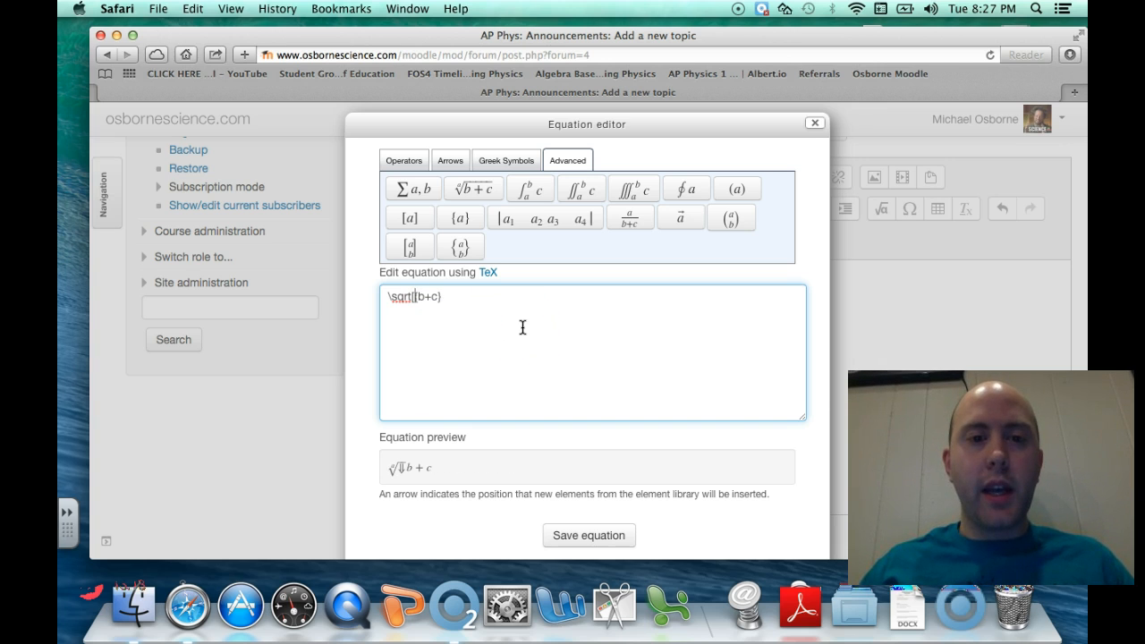
click(437, 300)
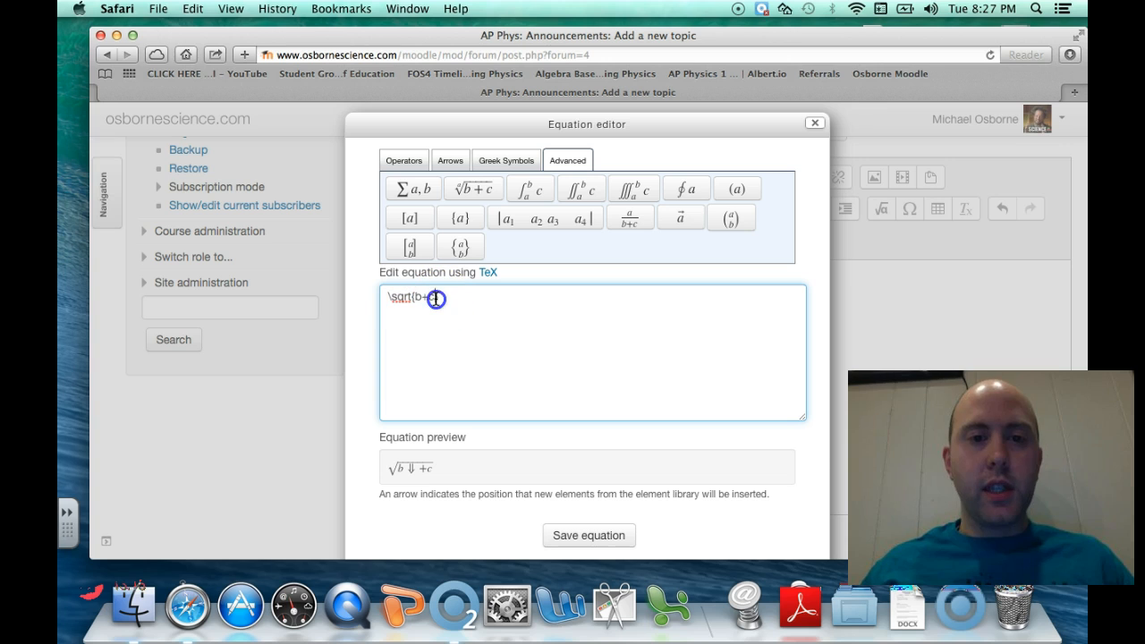
click(486, 312)
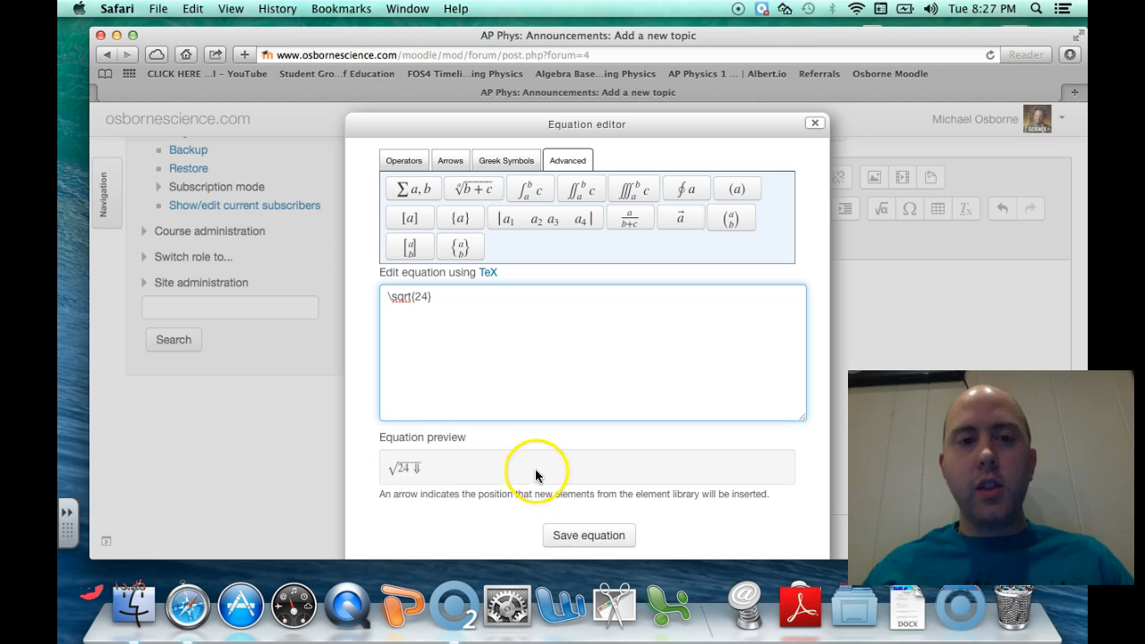
click(608, 524)
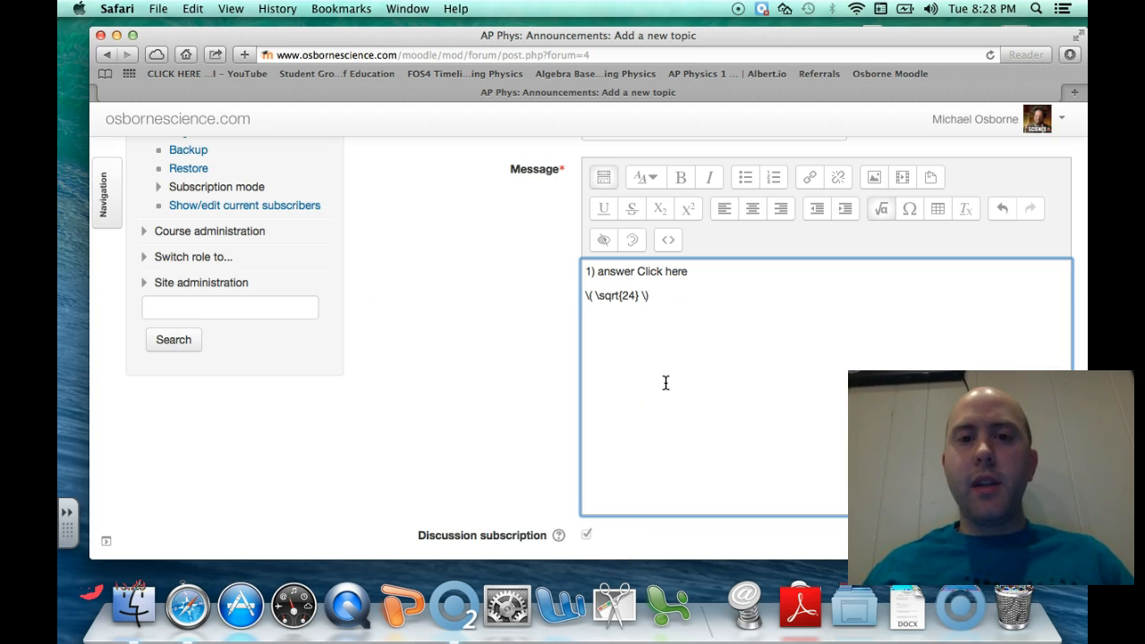
Post the announcement and open the new 'dlkfjdklfjdlk' discussion to check the rendered √24
scroll(666, 383, down, 1)
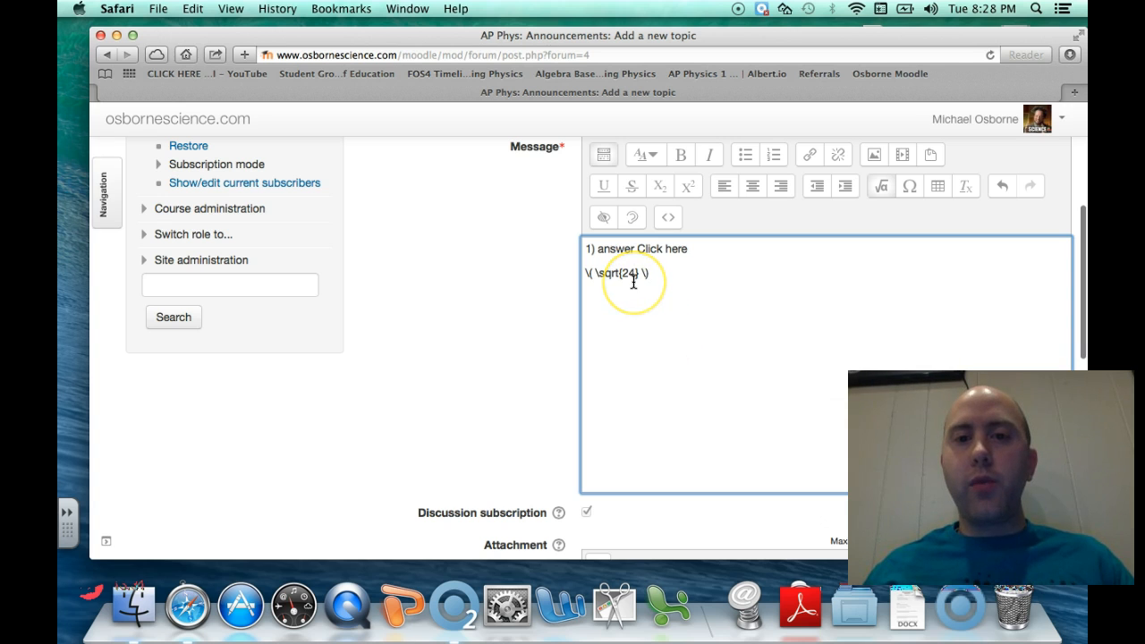
scroll(549, 327, down, 10)
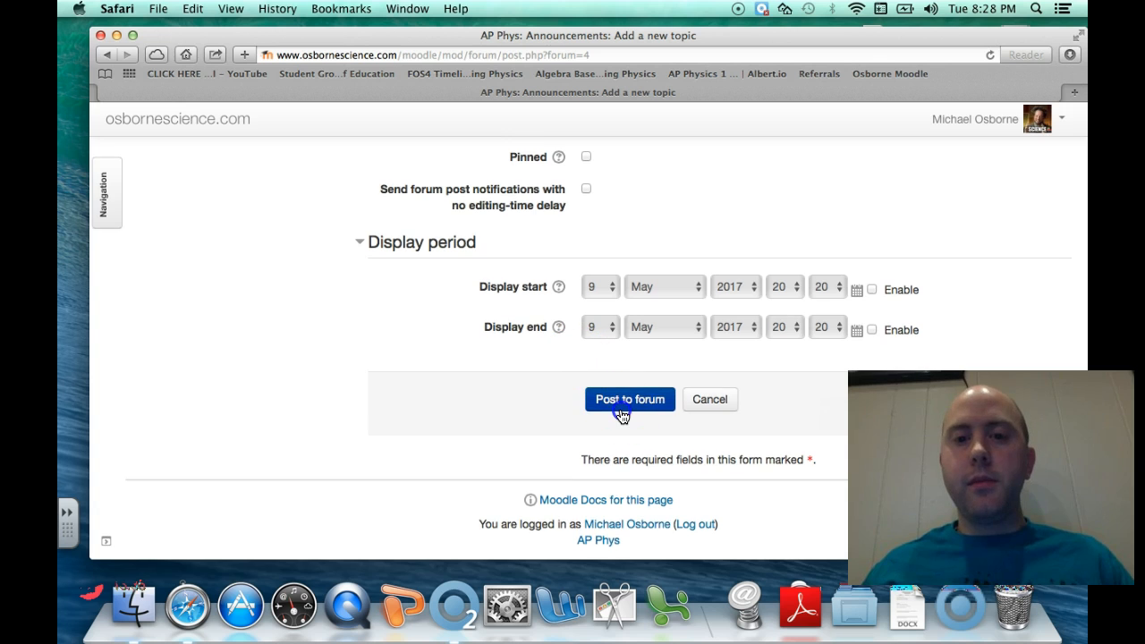
click(623, 403)
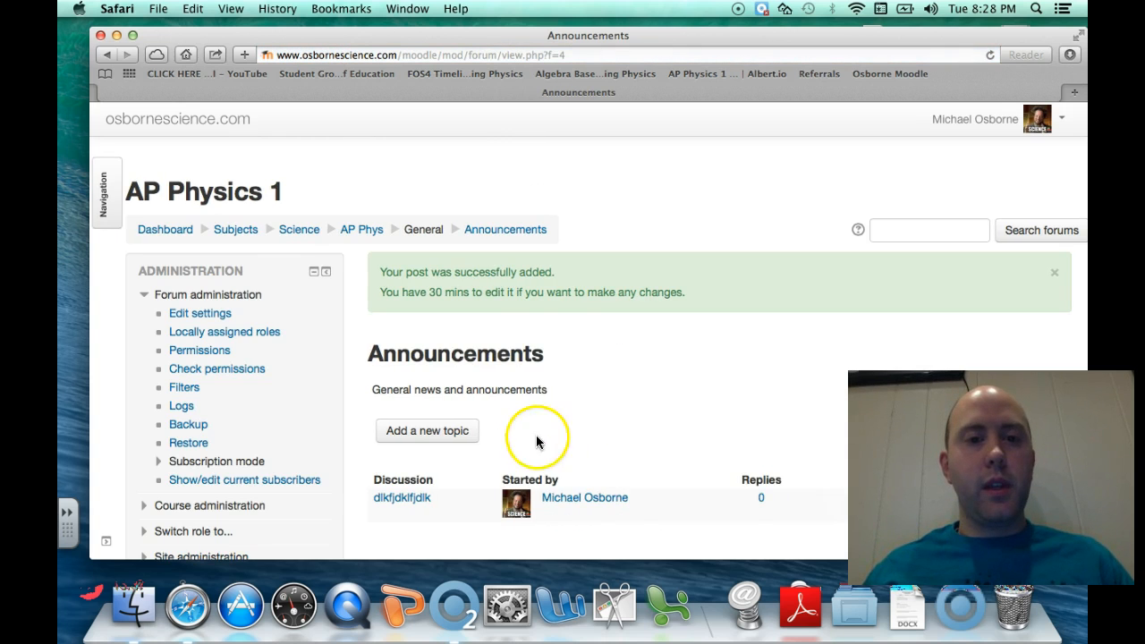
scroll(511, 458, down, 2)
click(420, 431)
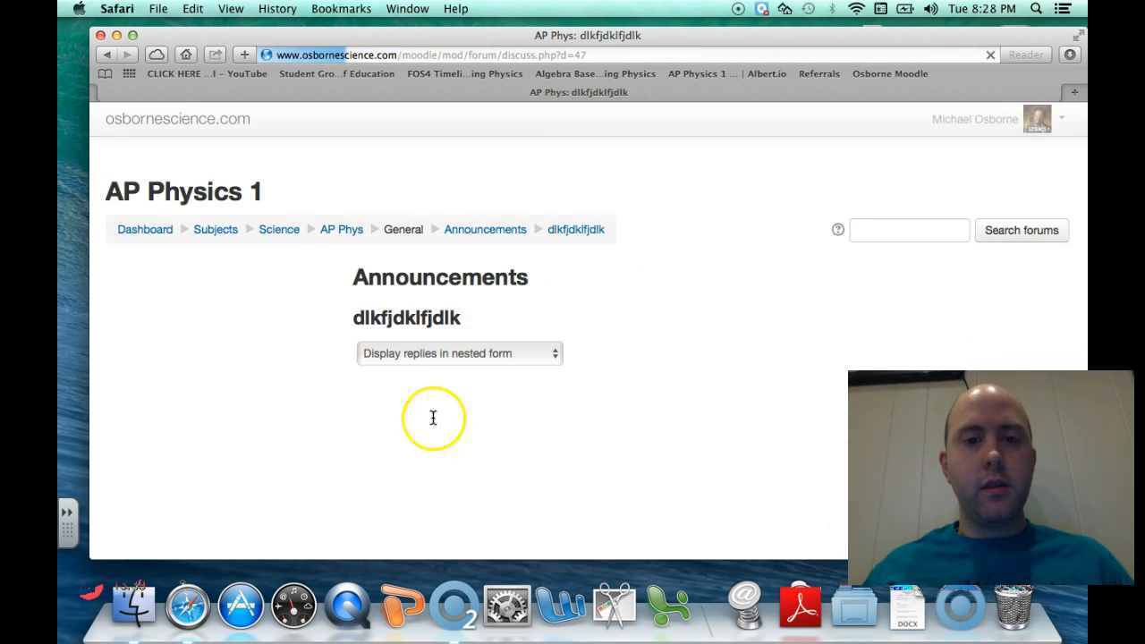
scroll(514, 425, down, 3)
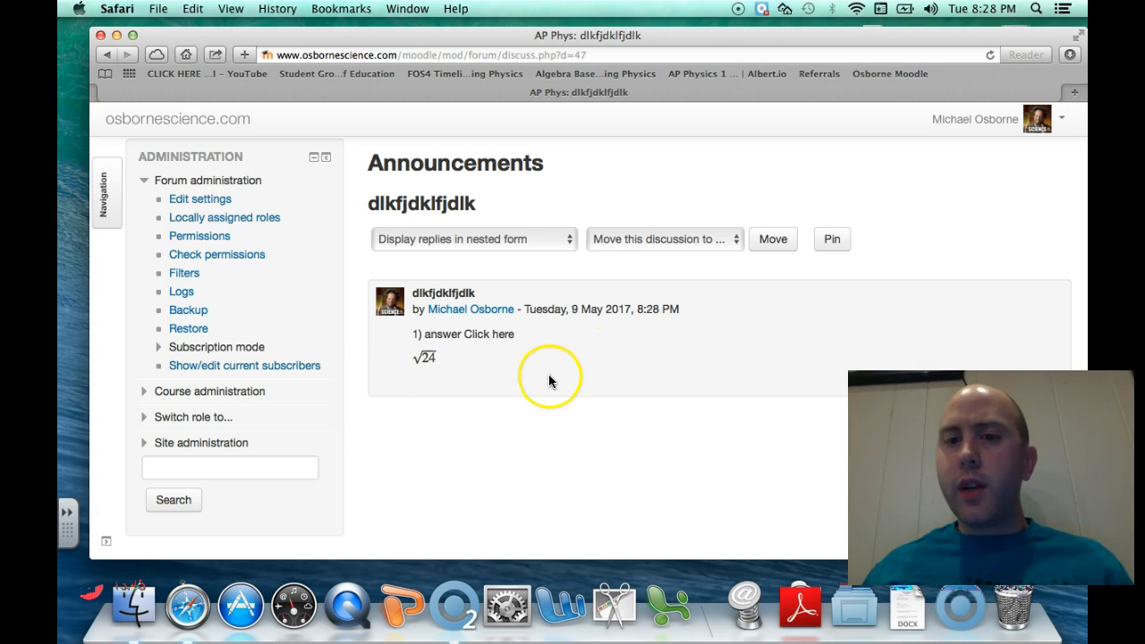
Reopen the post for editing with a new line below the √24 equation
click(982, 383)
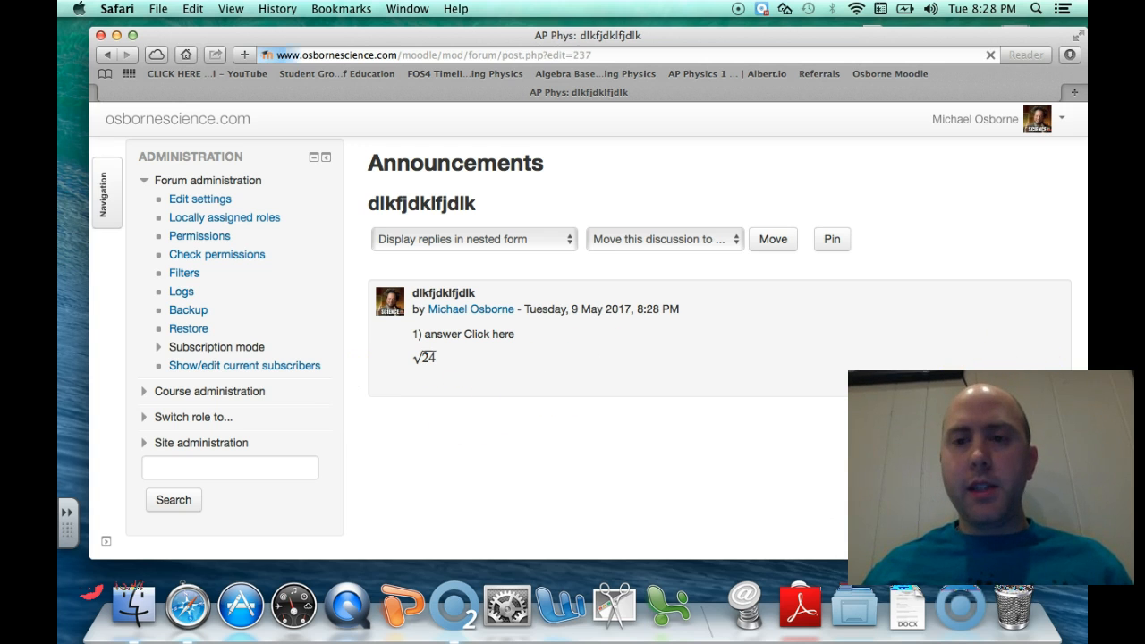
scroll(596, 450, down, 3)
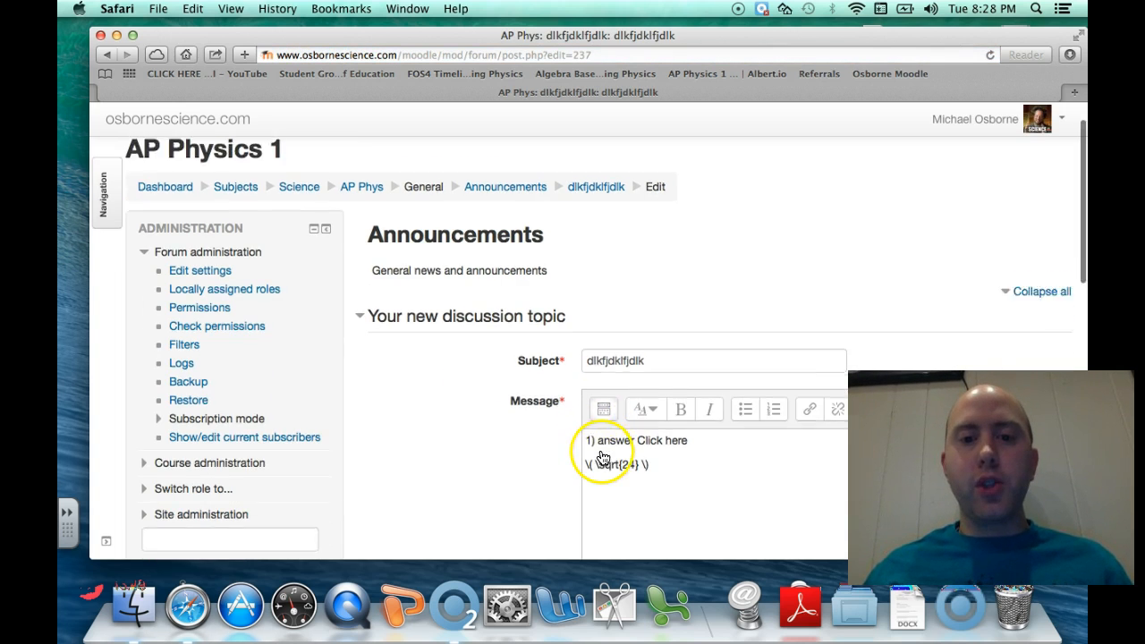
click(676, 456)
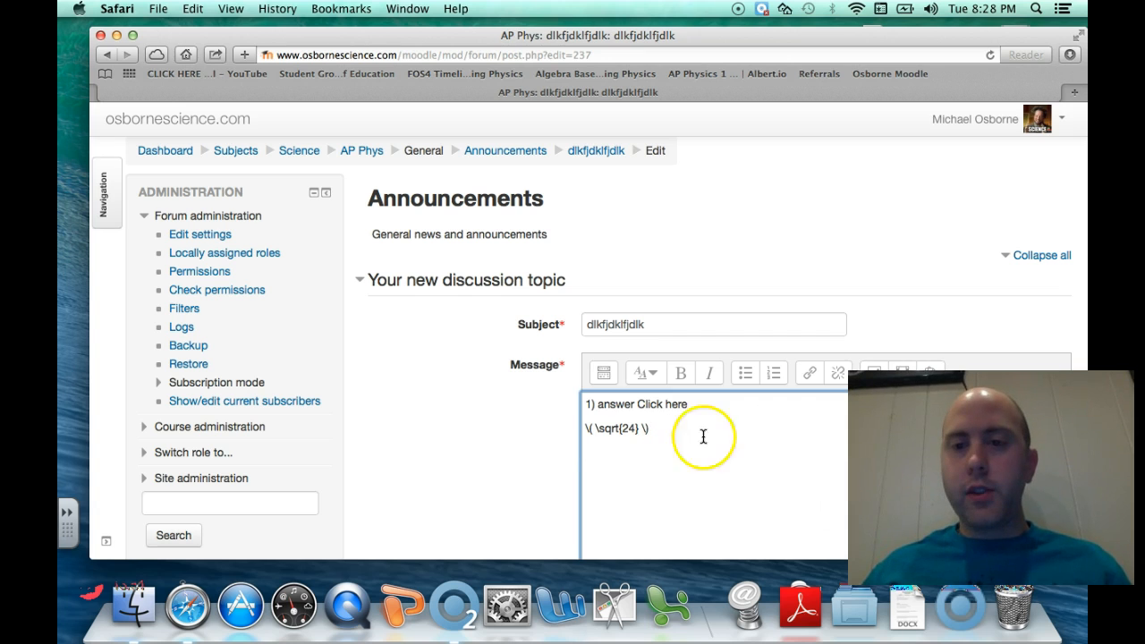
click(599, 374)
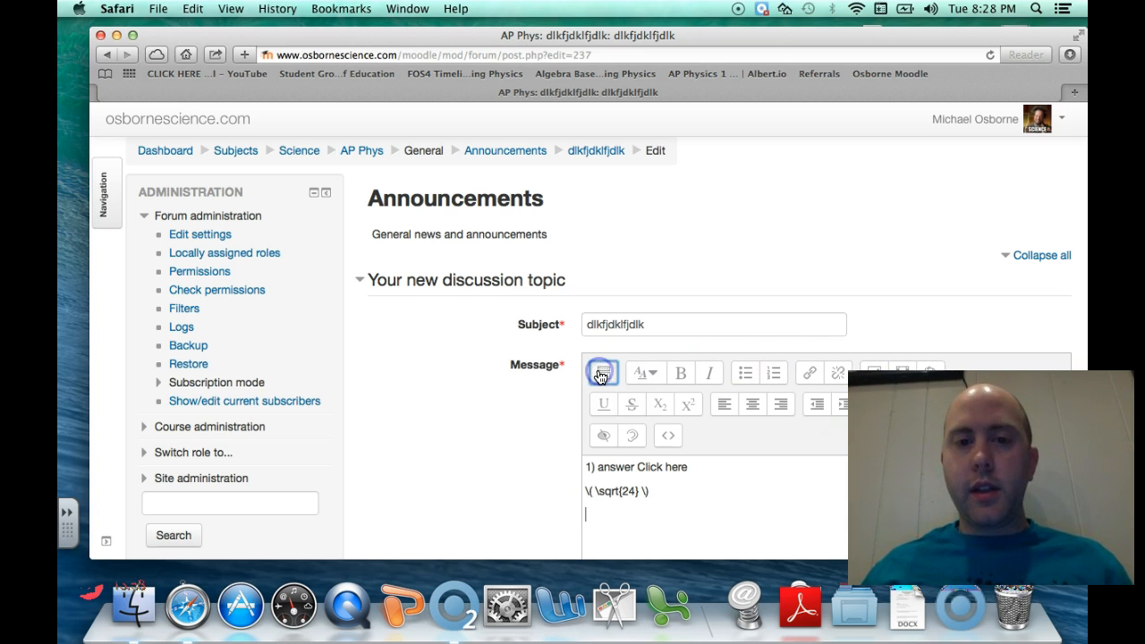
scroll(765, 217, down, 3)
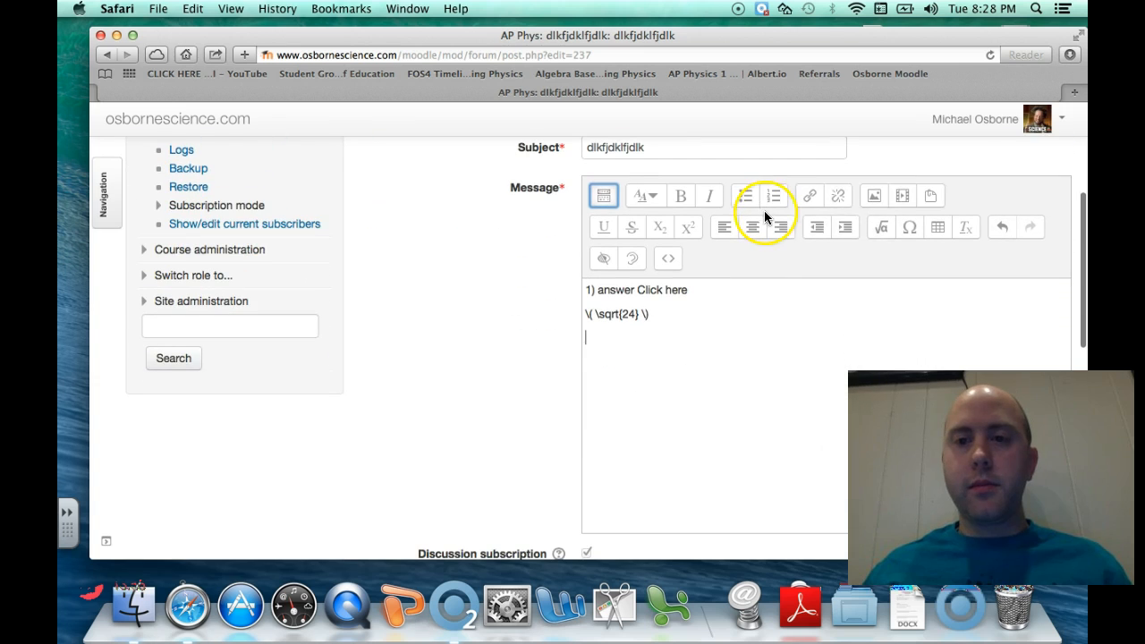
Insert the fraction equation \frac{3}{x^2} (3/x²) from the Advanced template
click(882, 234)
click(576, 162)
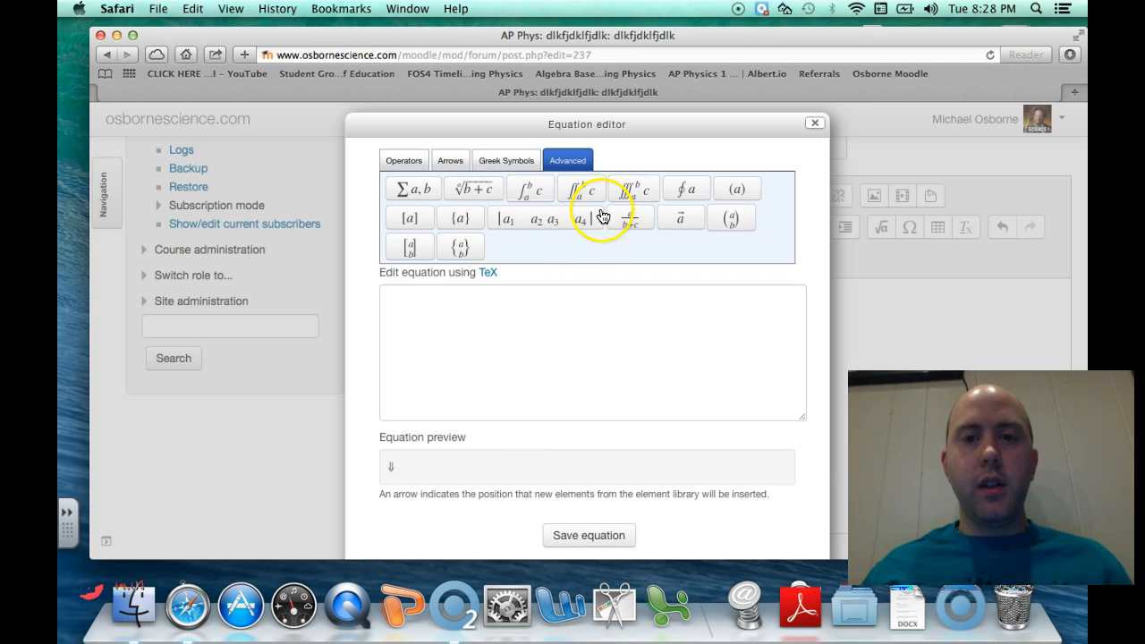
click(631, 220)
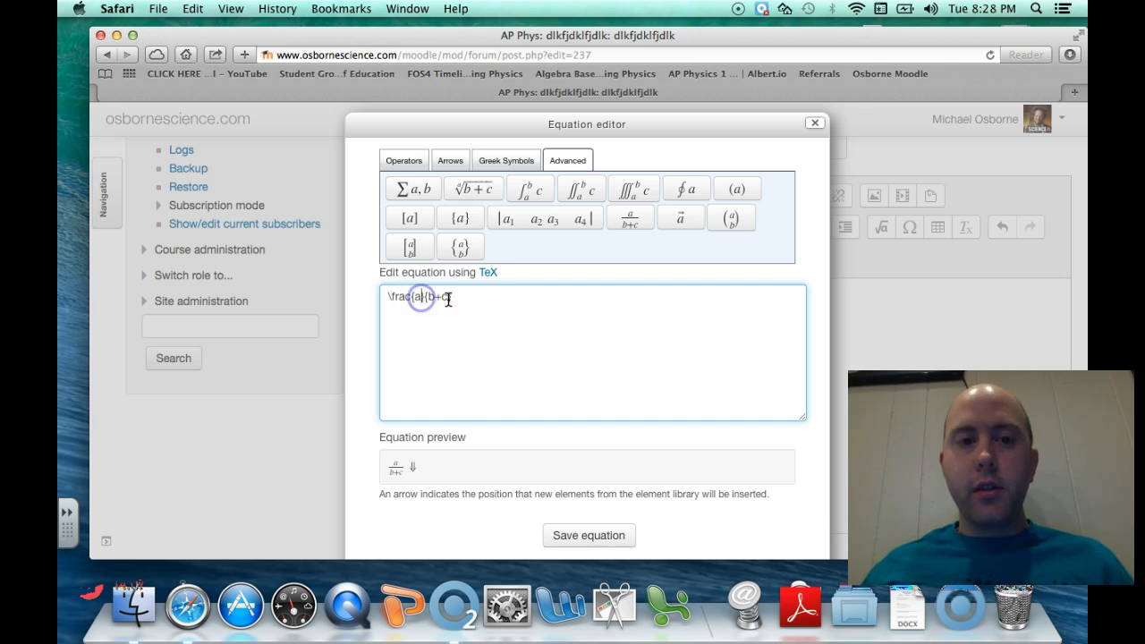
click(452, 298)
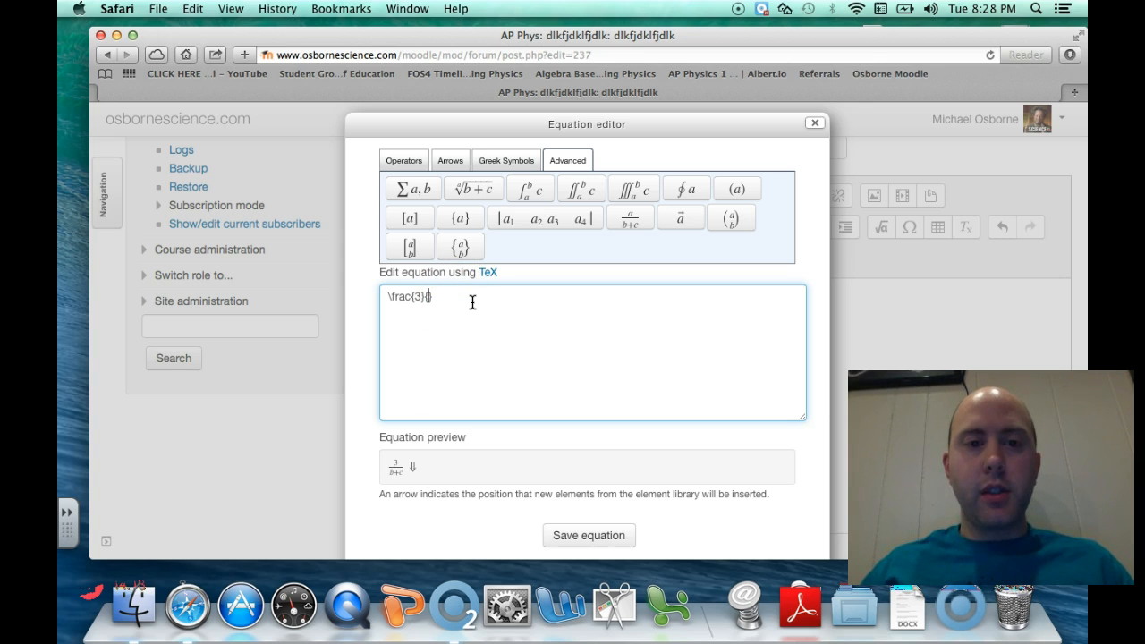
text(x)
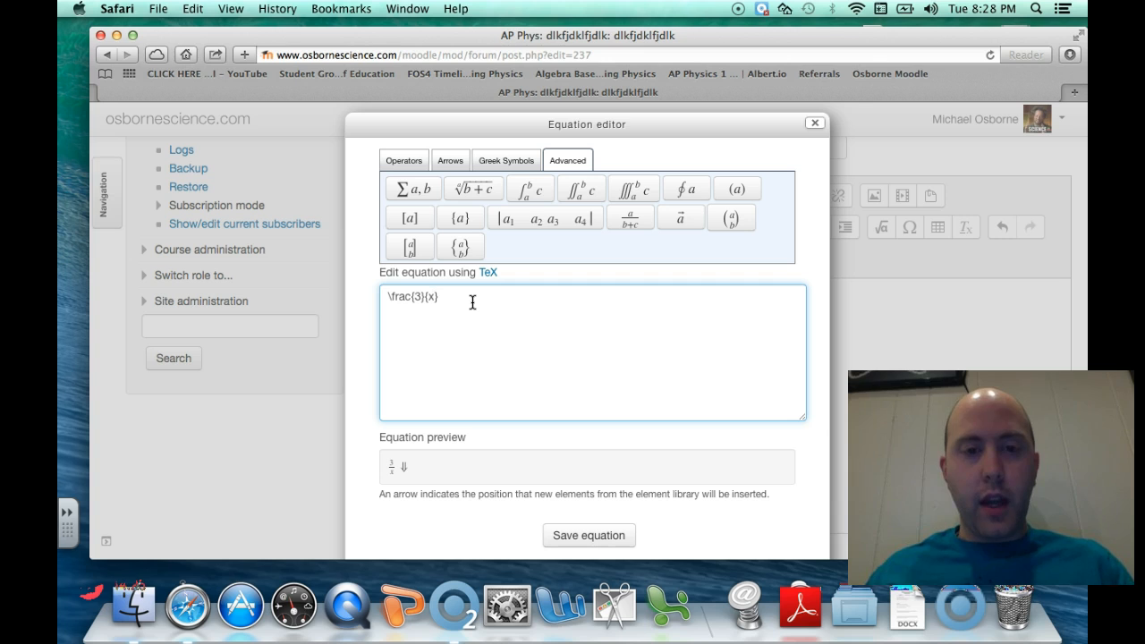
text(2)
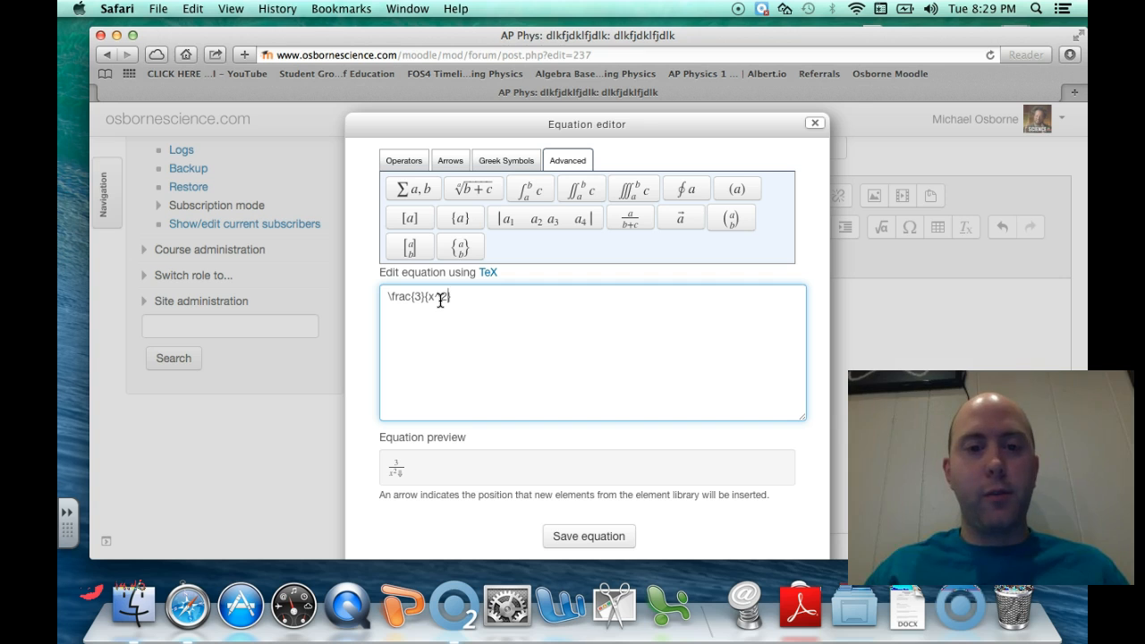
click(598, 537)
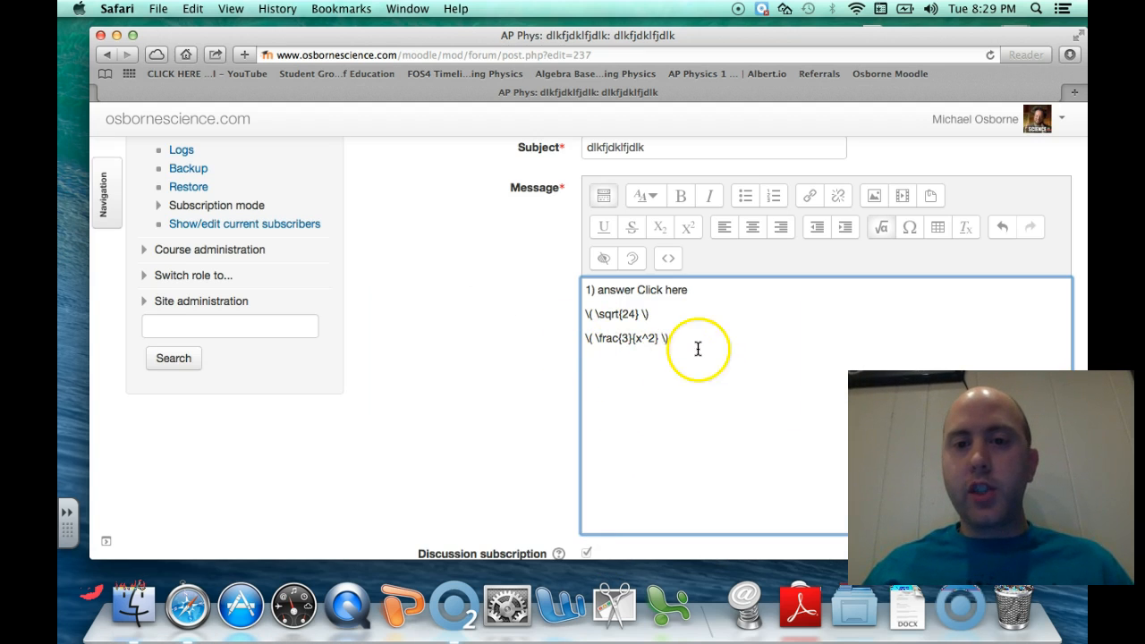
scroll(504, 428, down, 10)
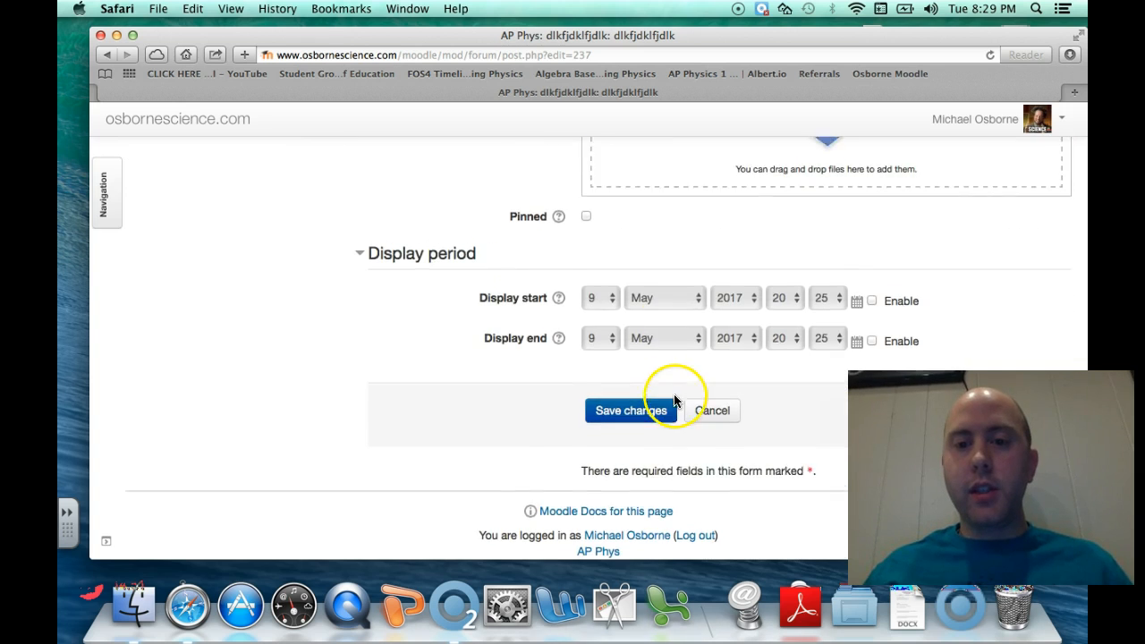
Save the announcement showing √24 and 3/x², then reopen the post for editing
click(647, 404)
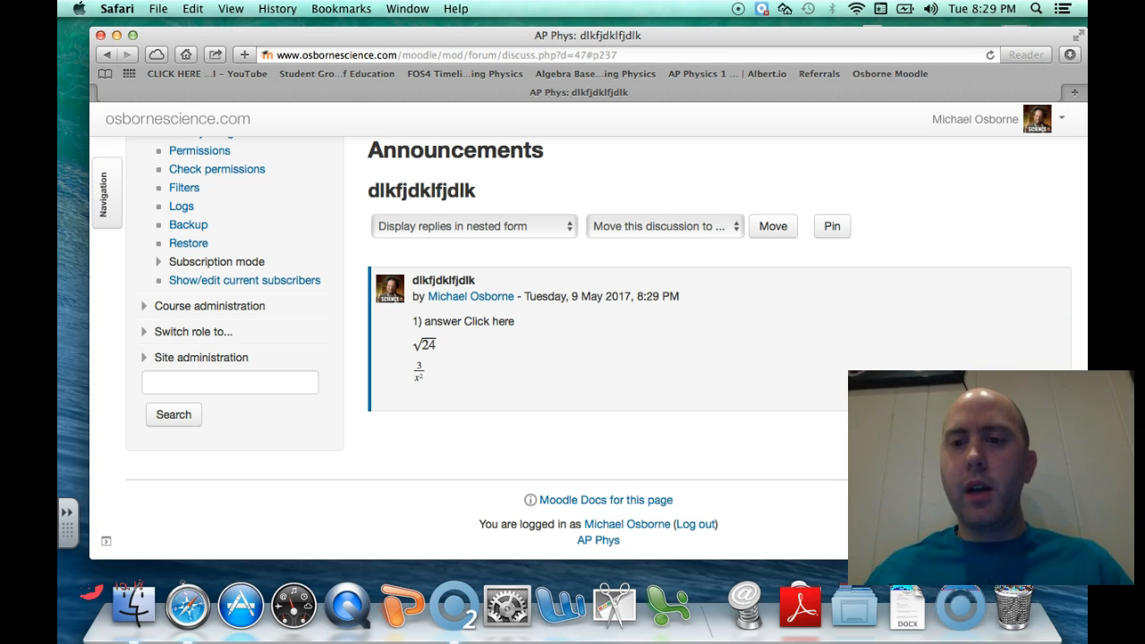
click(970, 394)
Add a new empty line at the end of the message and open the equation editor
scroll(665, 440, down, 2)
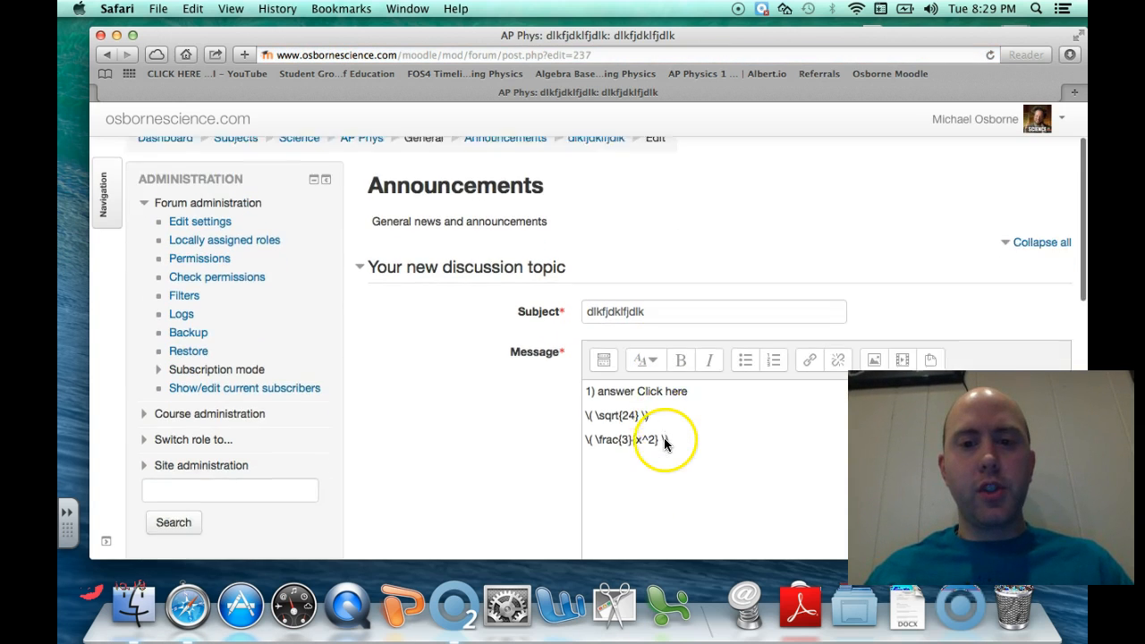
scroll(664, 441, down, 2)
click(673, 388)
key(Return)
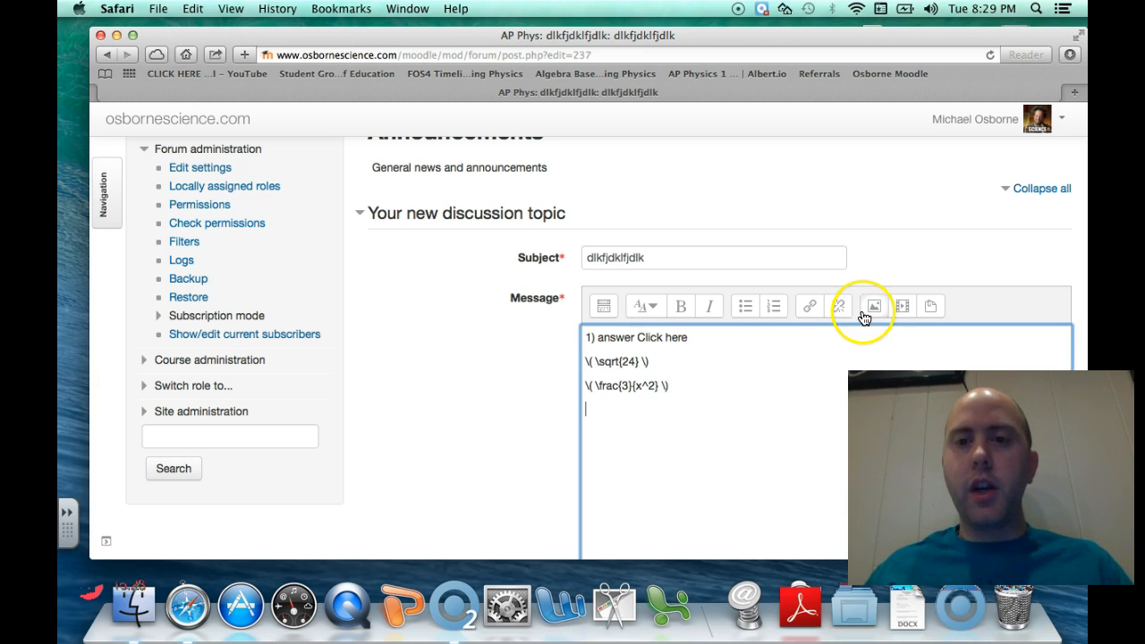
click(604, 306)
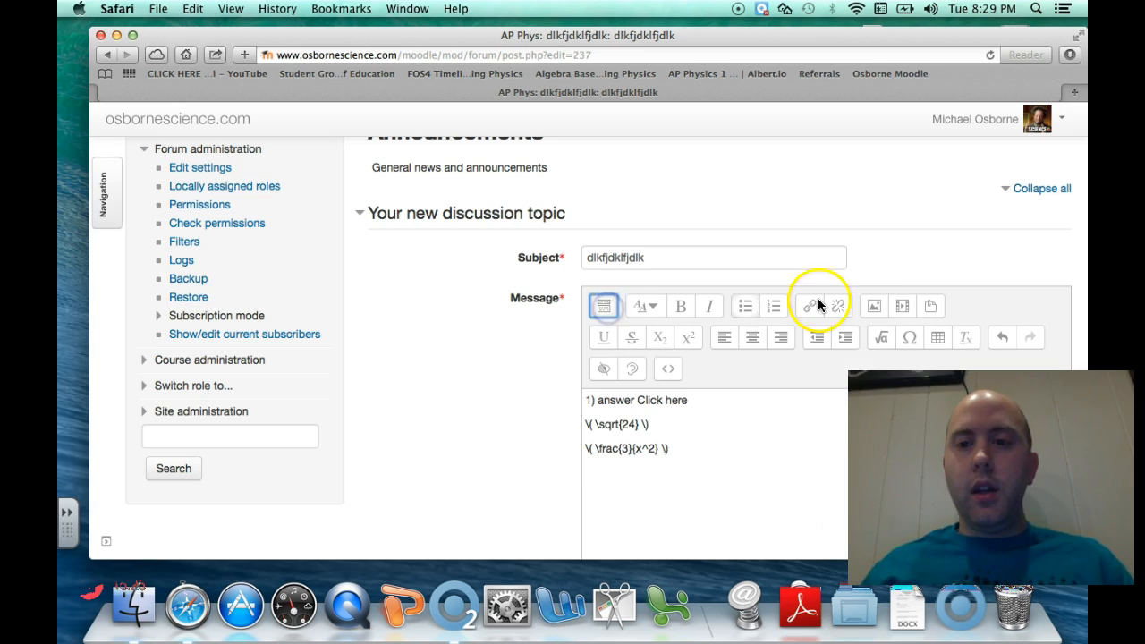
click(884, 337)
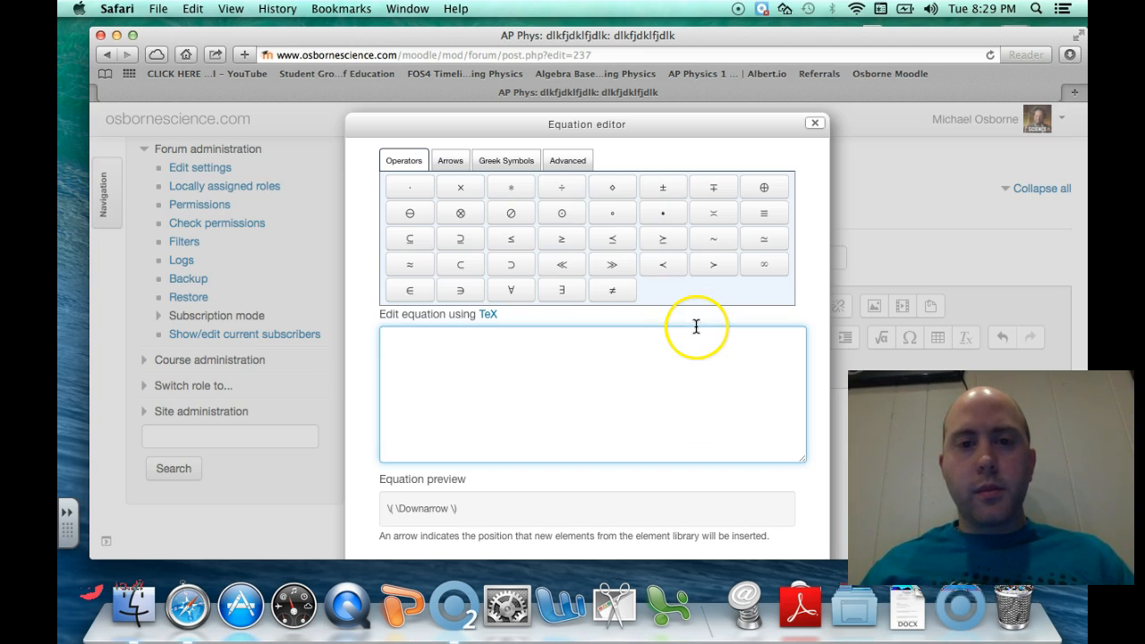
Insert the Advanced root template and edit it into the square root \sqrt{mgrx}
click(551, 169)
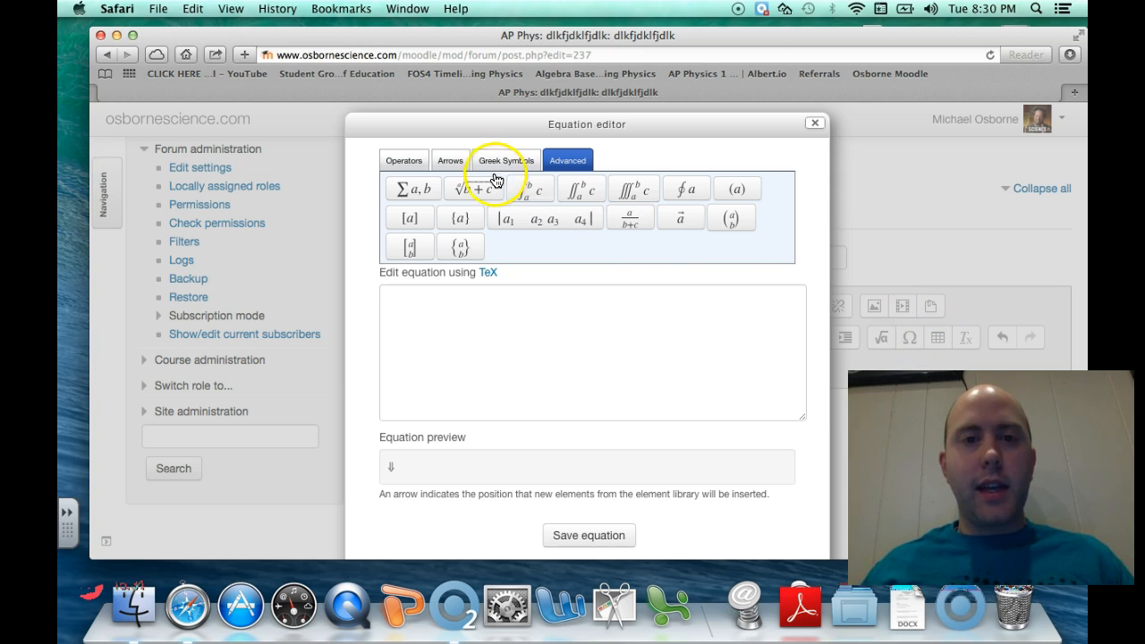
click(458, 190)
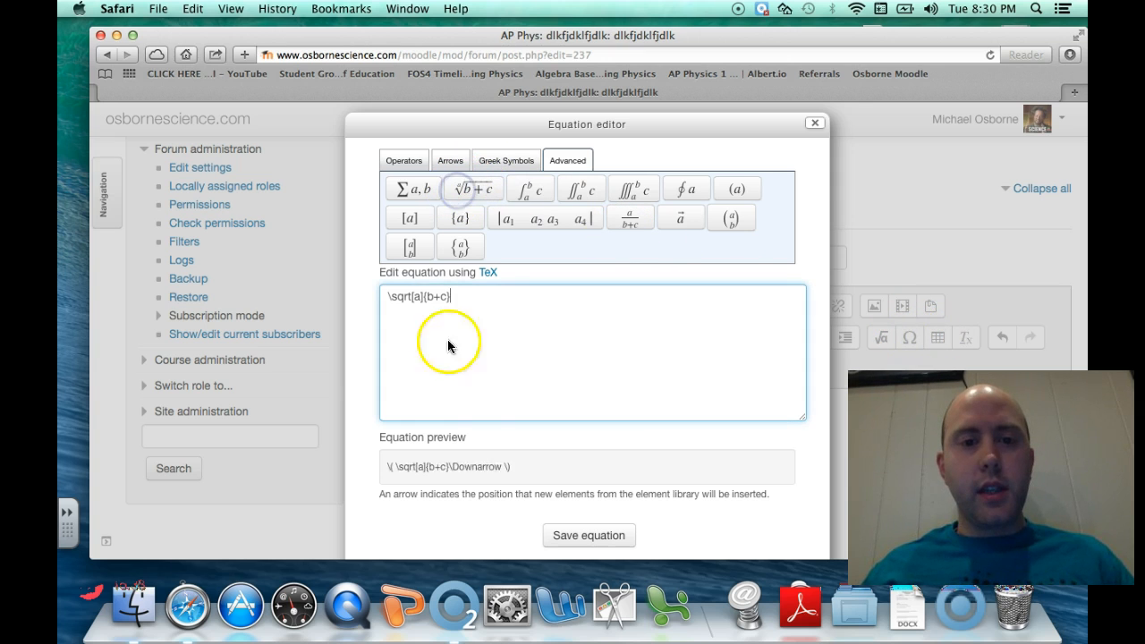
double_click(420, 298)
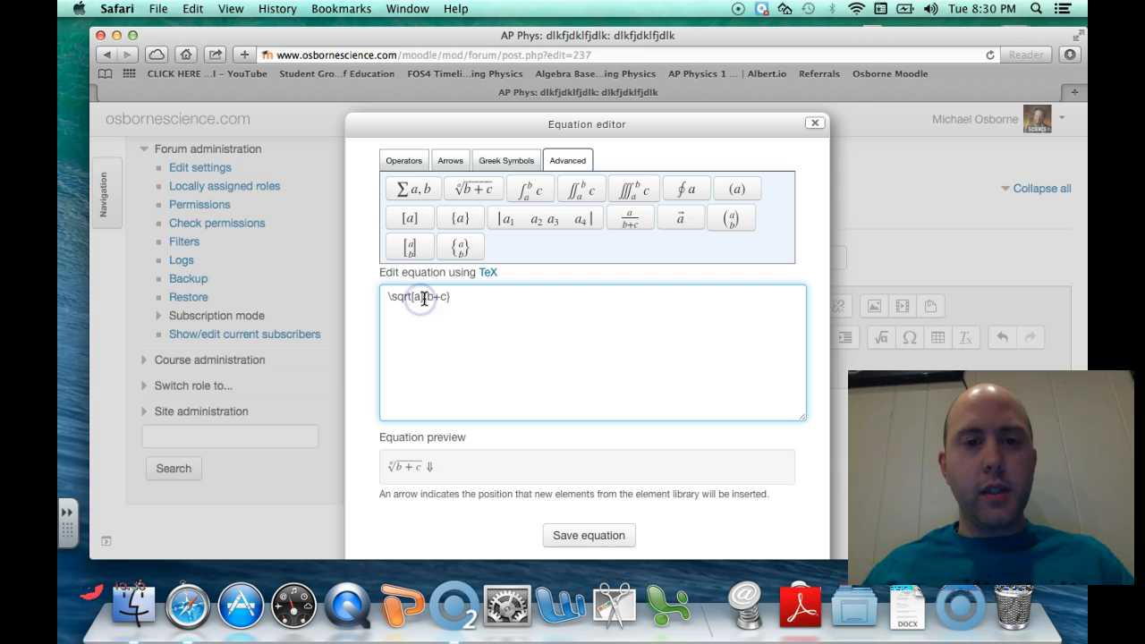
key(BackSpace)
click(435, 299)
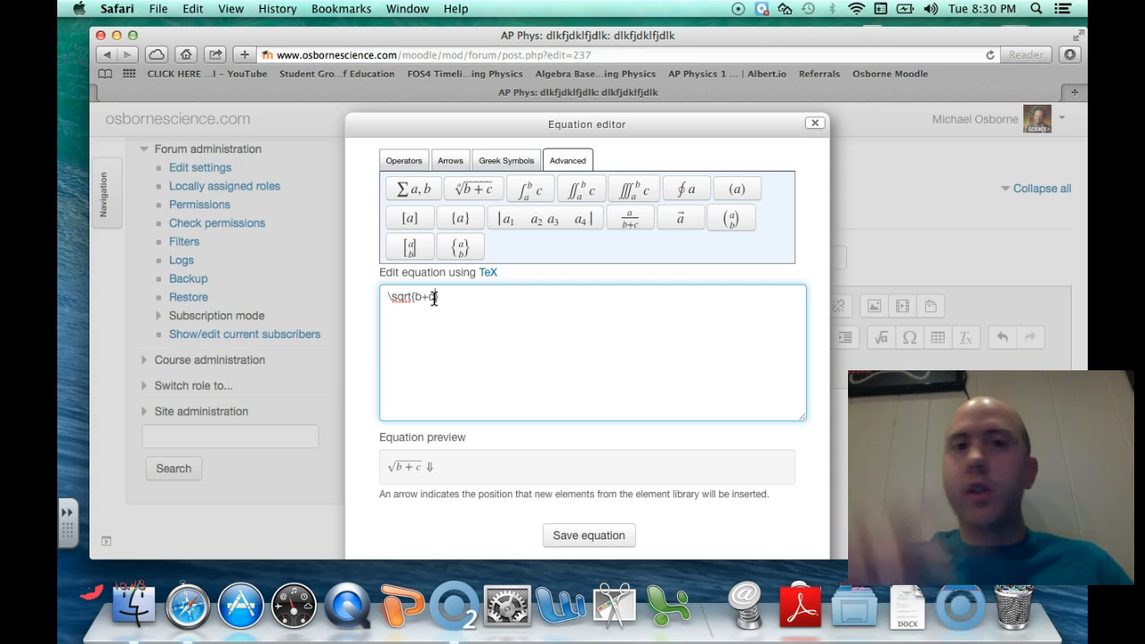
key(BackSpace)
key(BackSpace)
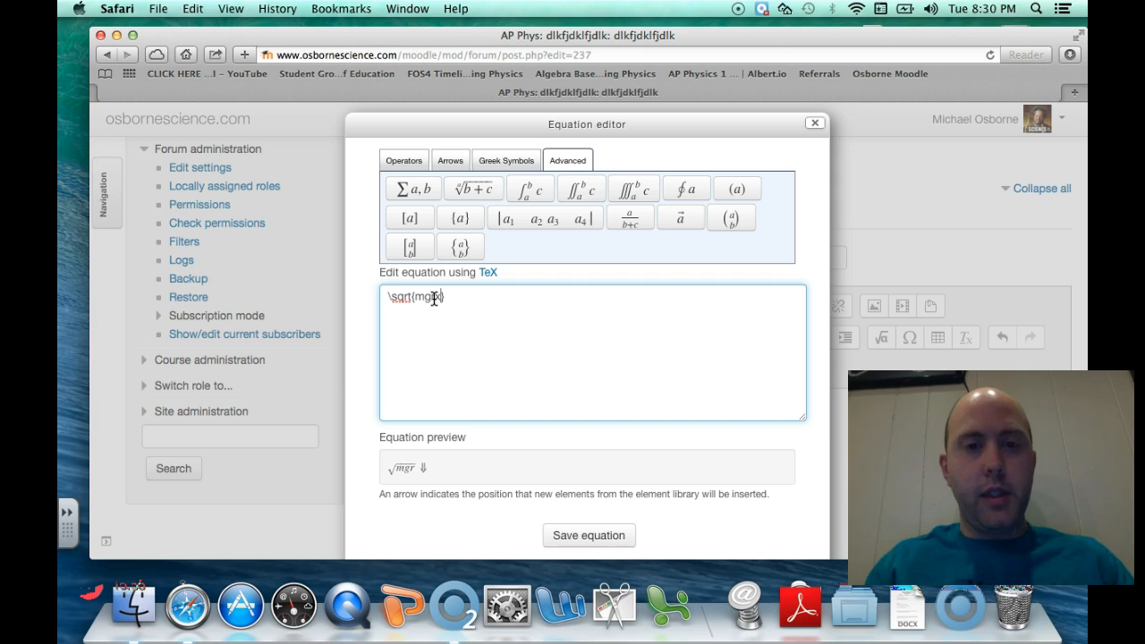
text(x)
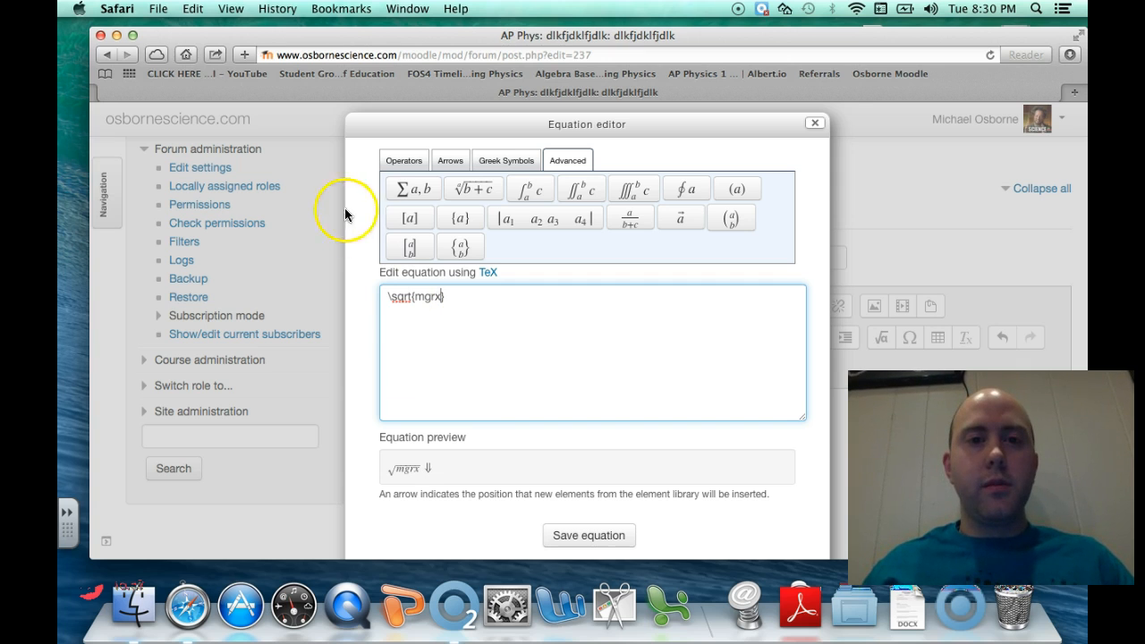
Add μ from Greek Symbols, then insert Δ before it in the TeX
click(508, 166)
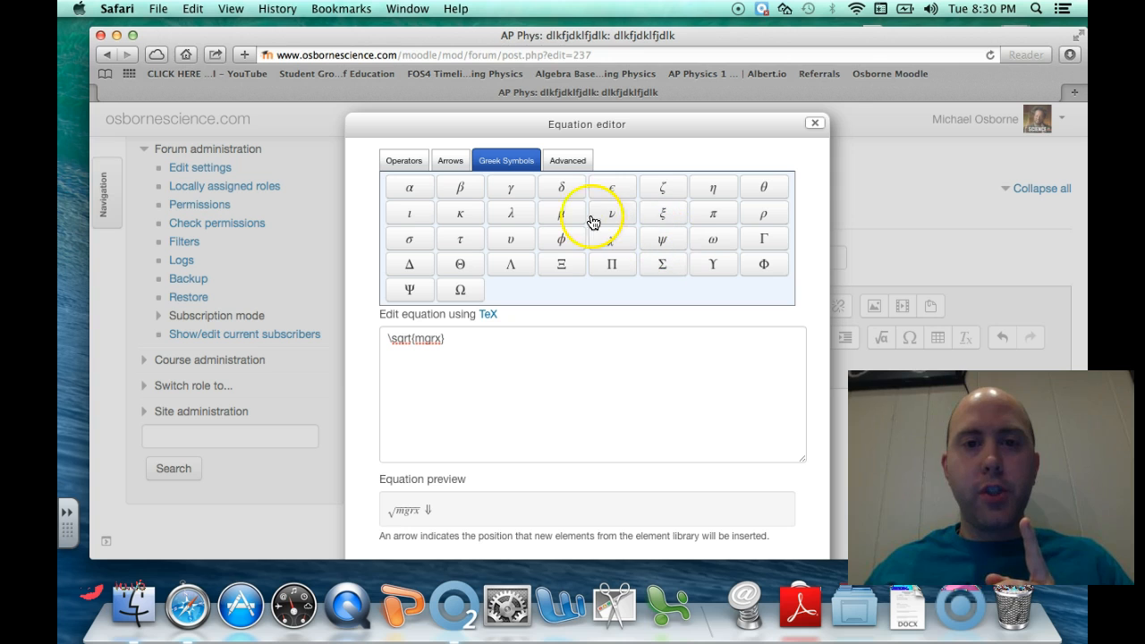
click(564, 220)
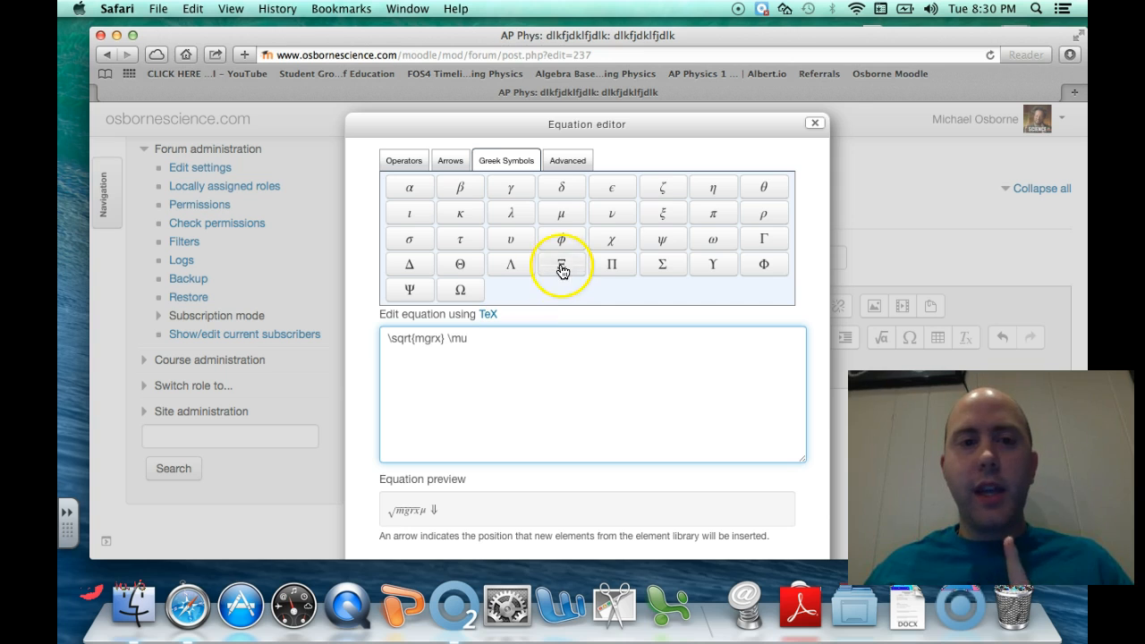
click(446, 338)
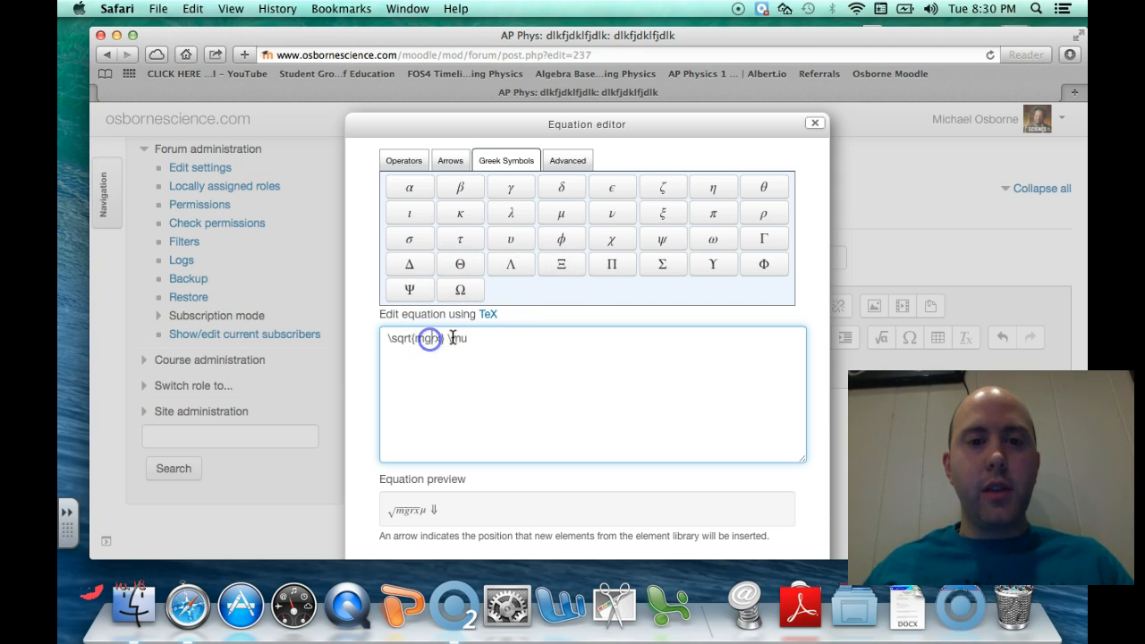
click(412, 266)
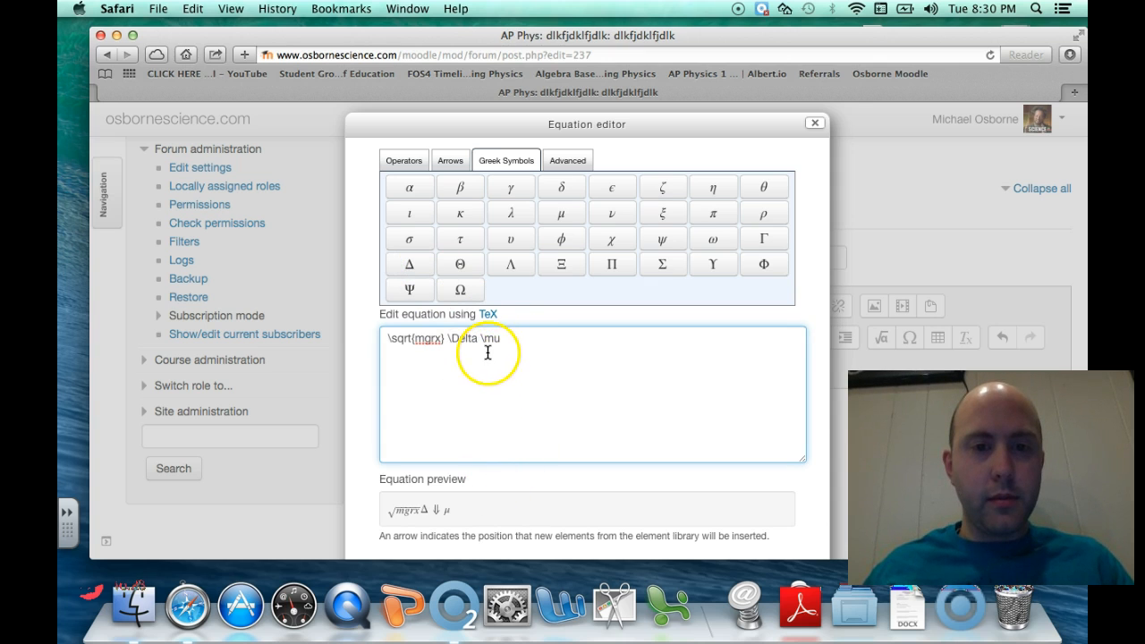
Erase Δμ and the rest of the expression until the TeX box is empty
drag(503, 337, 425, 344)
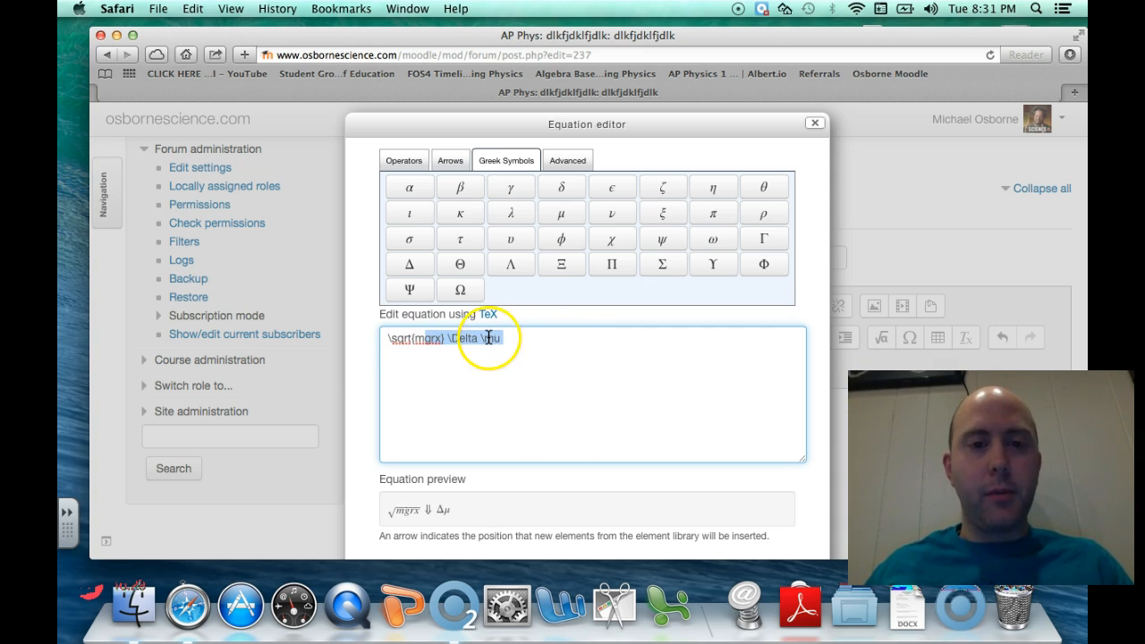
click(435, 340)
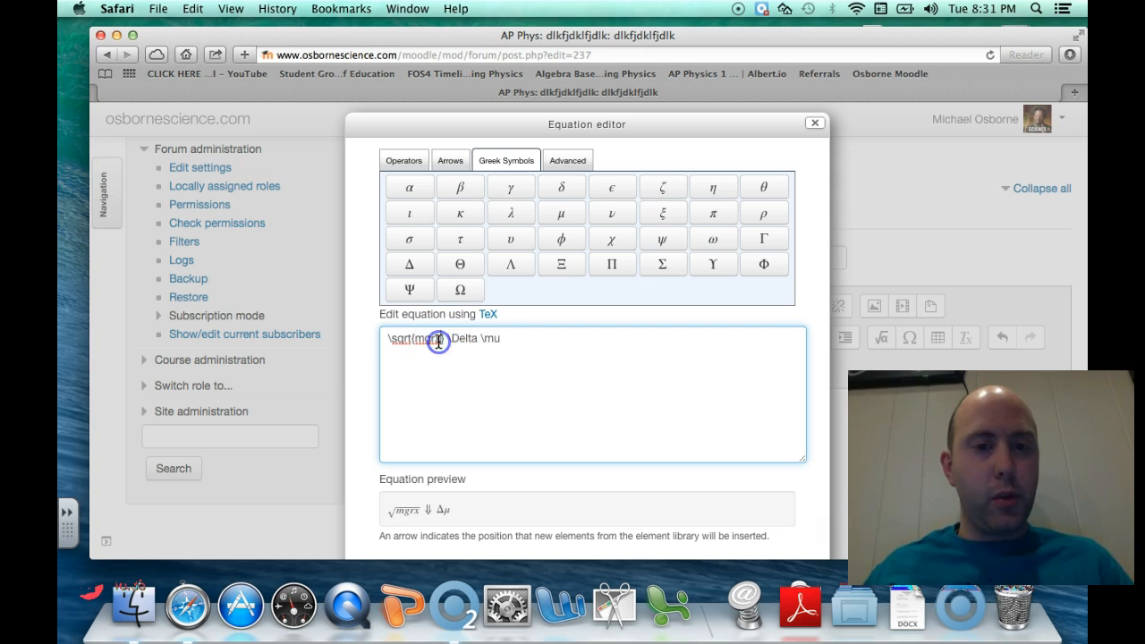
click(516, 336)
click(385, 339)
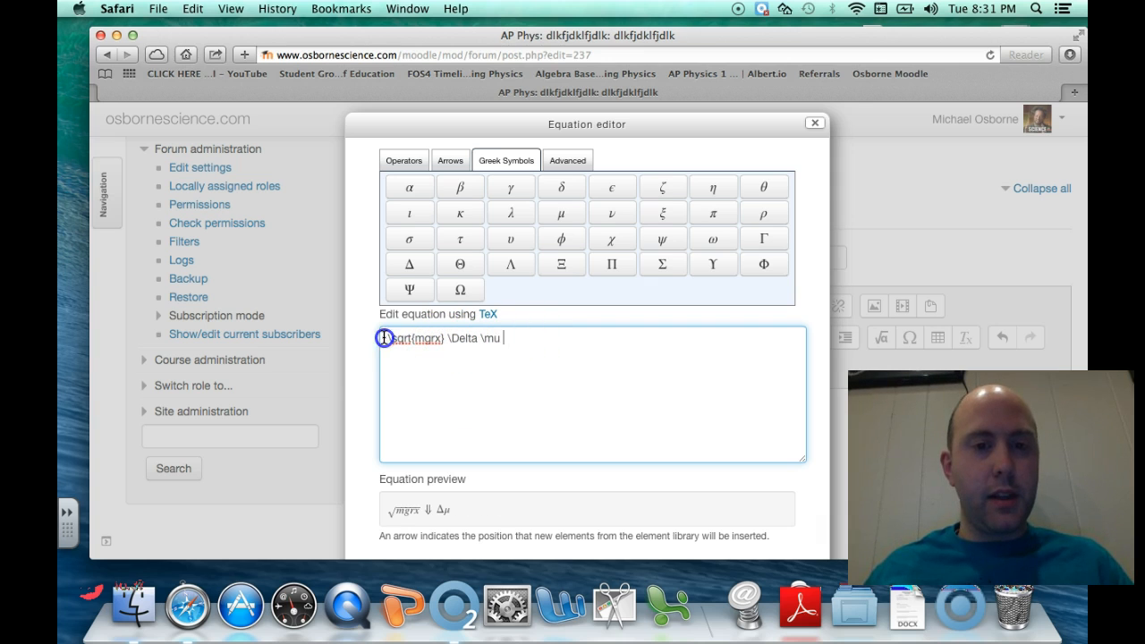
click(500, 342)
key(BackSpace)
key(BackSpace)
key(BackSpace)
key(BackSpace)
key(BackSpace)
key(BackSpace)
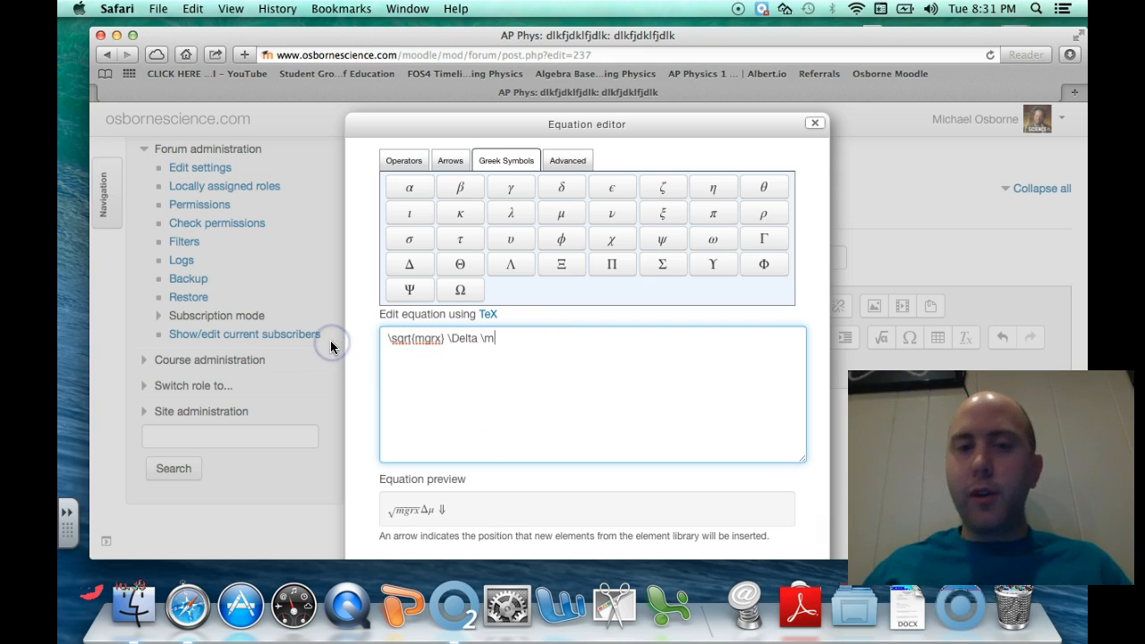
key(BackSpace)
key(BackSpace)
key(BackSpace)
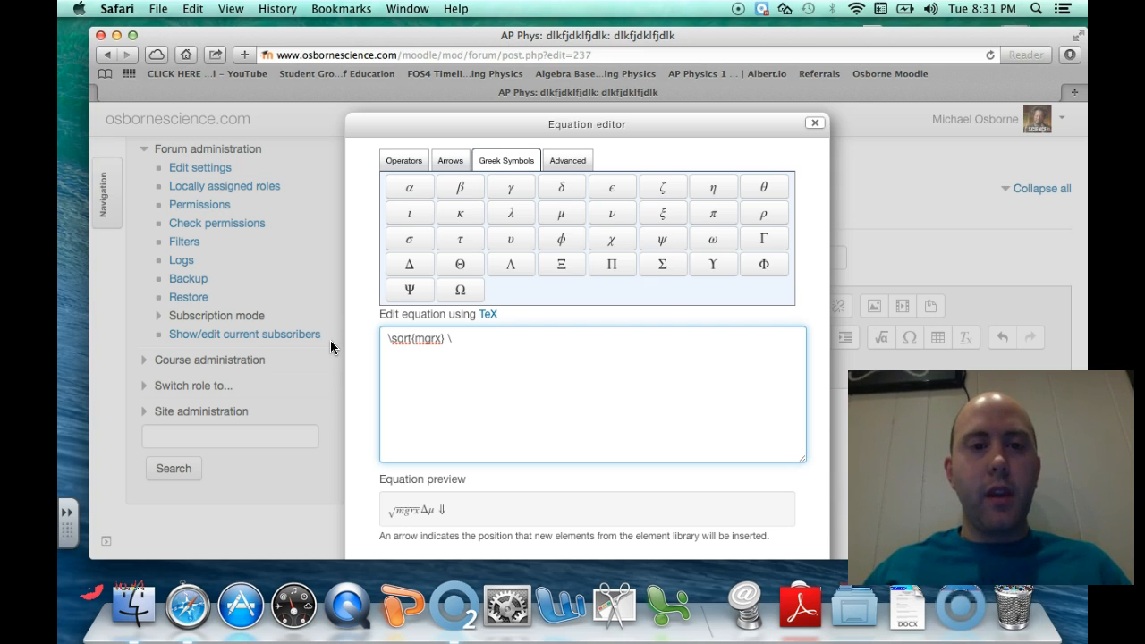
click(384, 341)
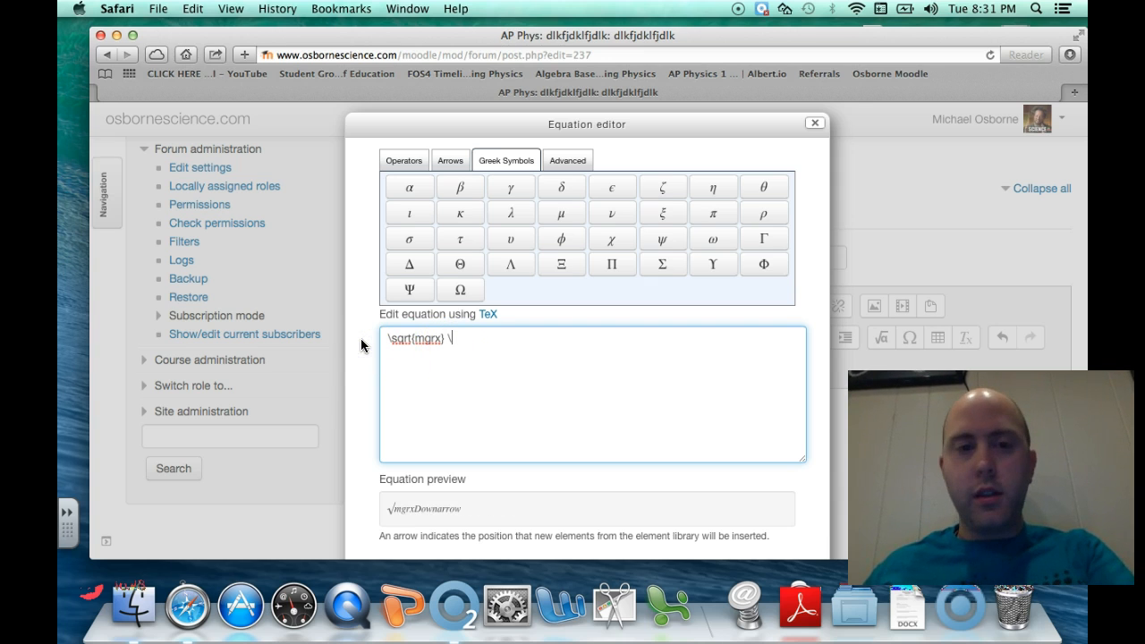
key(BackSpace)
key(BackSpace)
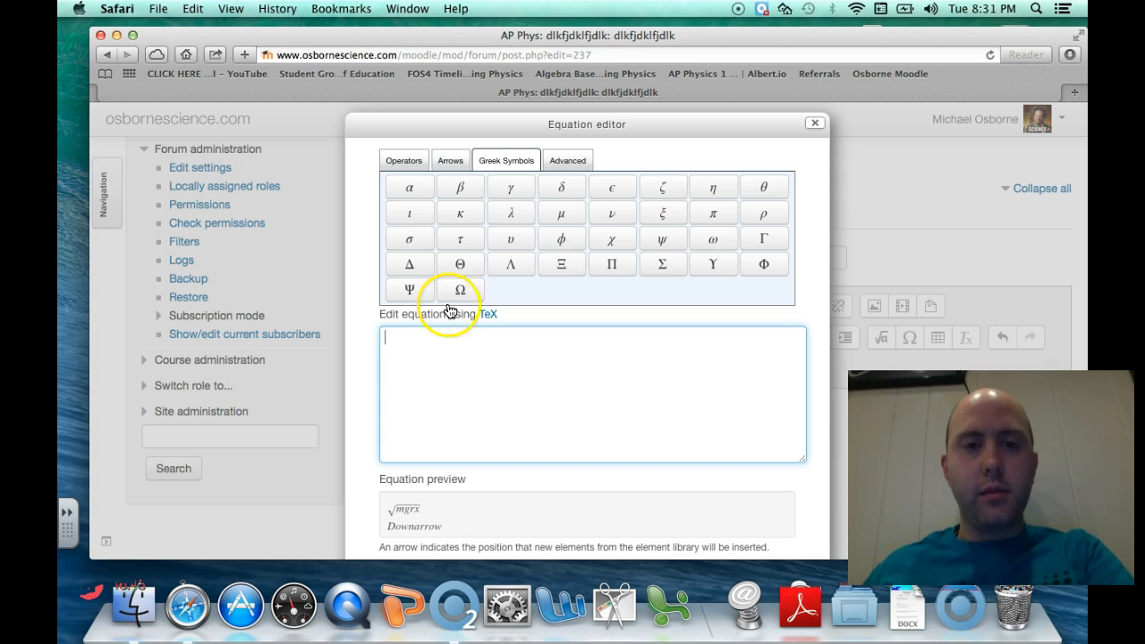
Insert the a/(b+c) fraction template from Advanced and start editing its numerator
click(568, 161)
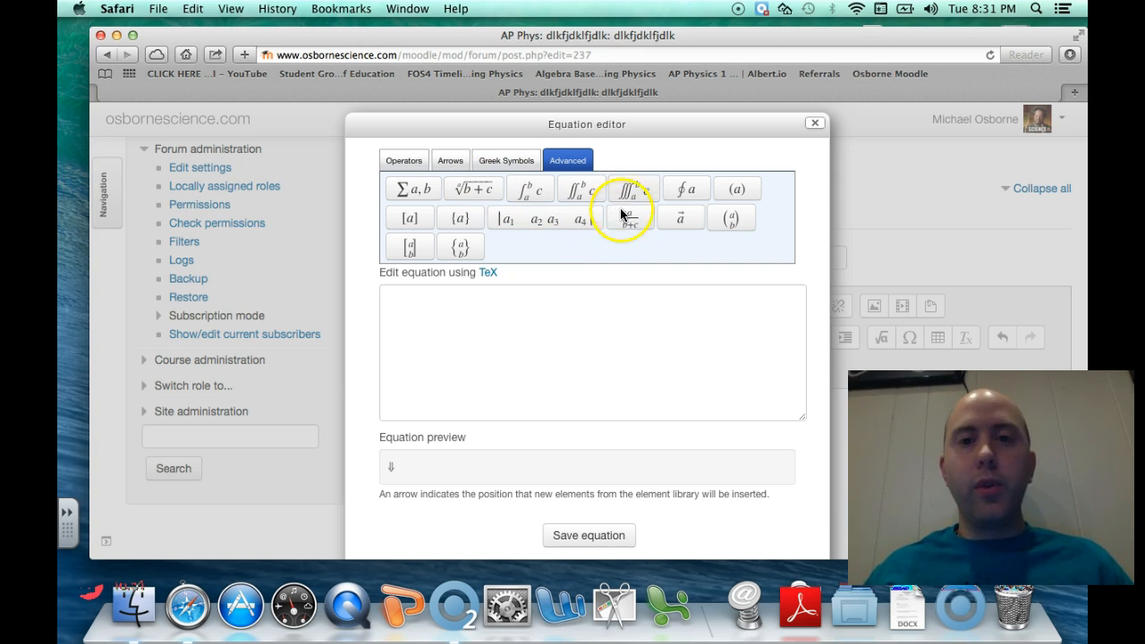
click(506, 160)
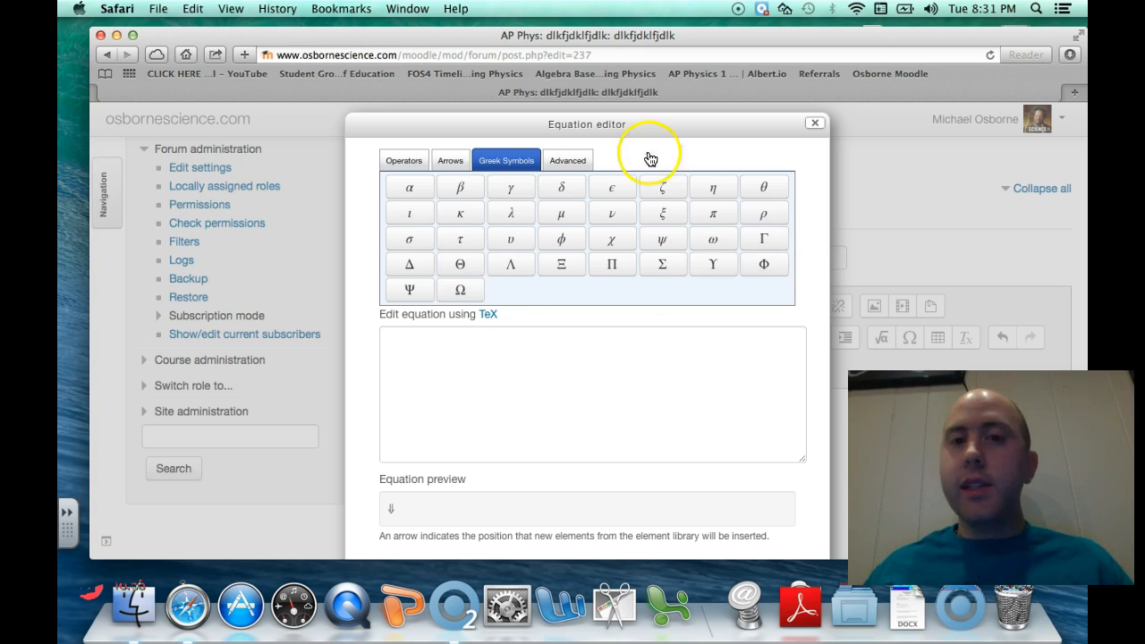
click(586, 160)
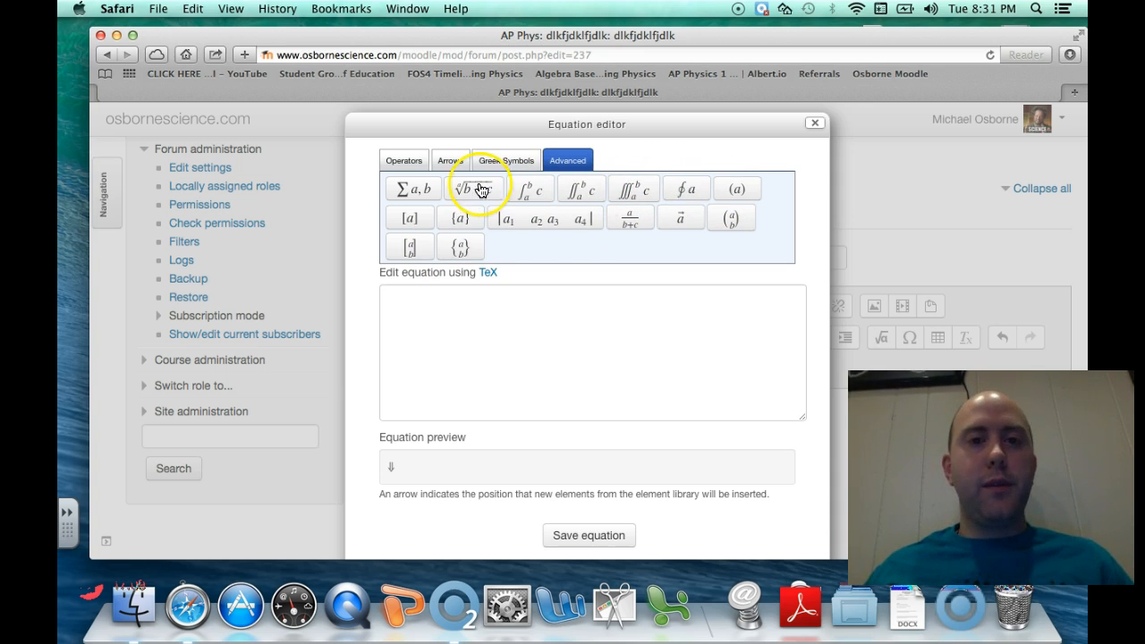
click(640, 232)
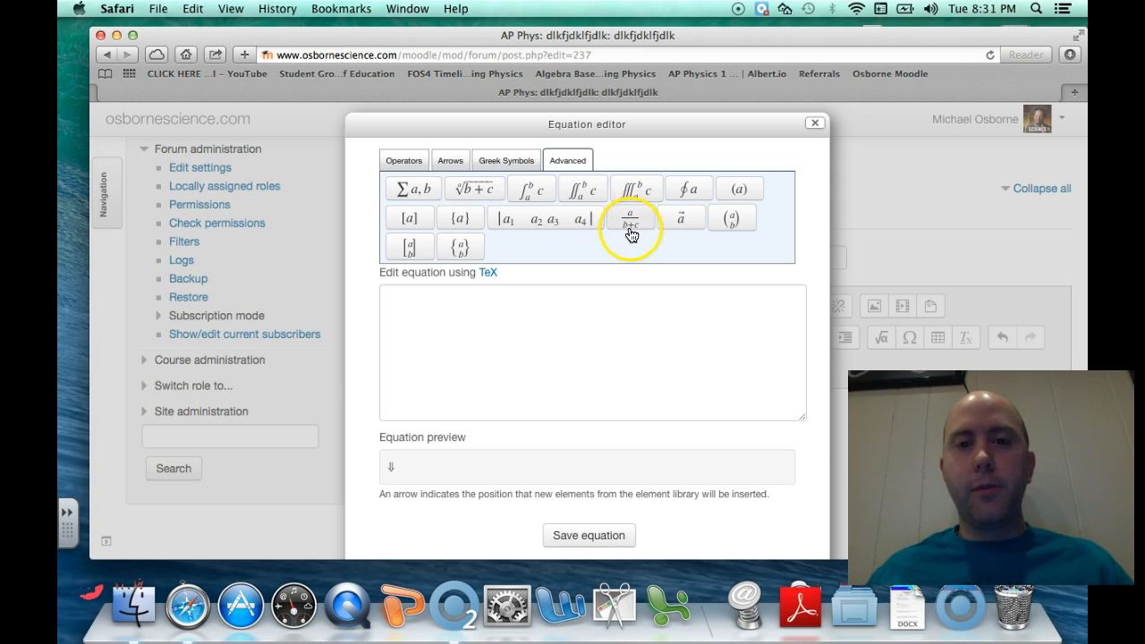
click(632, 223)
click(436, 299)
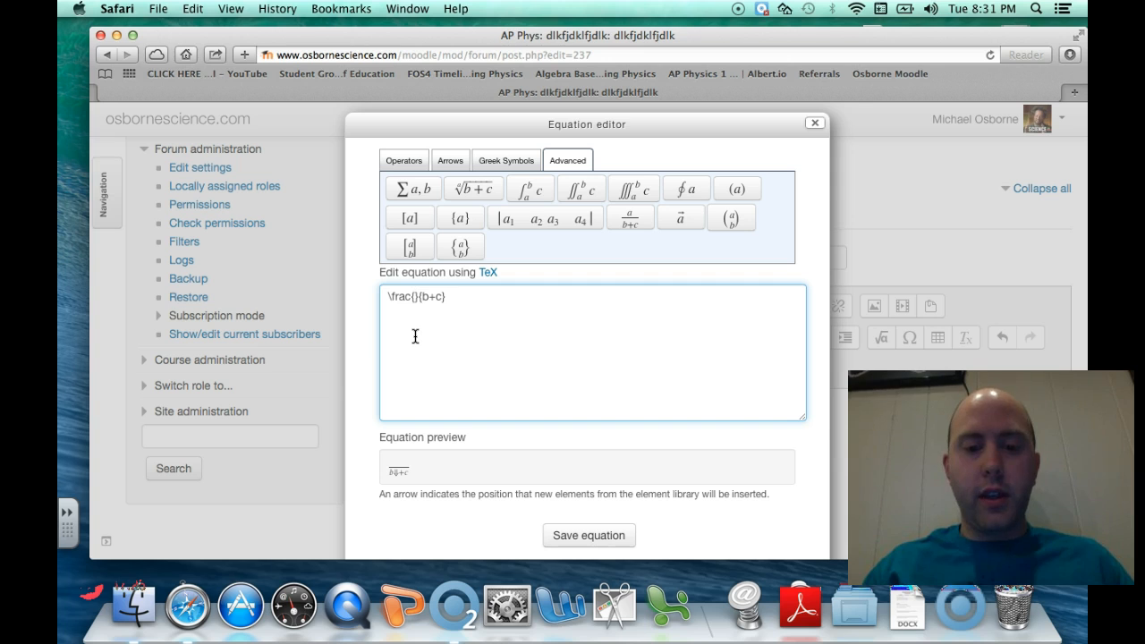
Fill the fraction with test text: numerator '4u4i54o', denominator replacing +c with 'dkj4j3l * kdjfldkjfdl', then edited
text(4u4i54o)
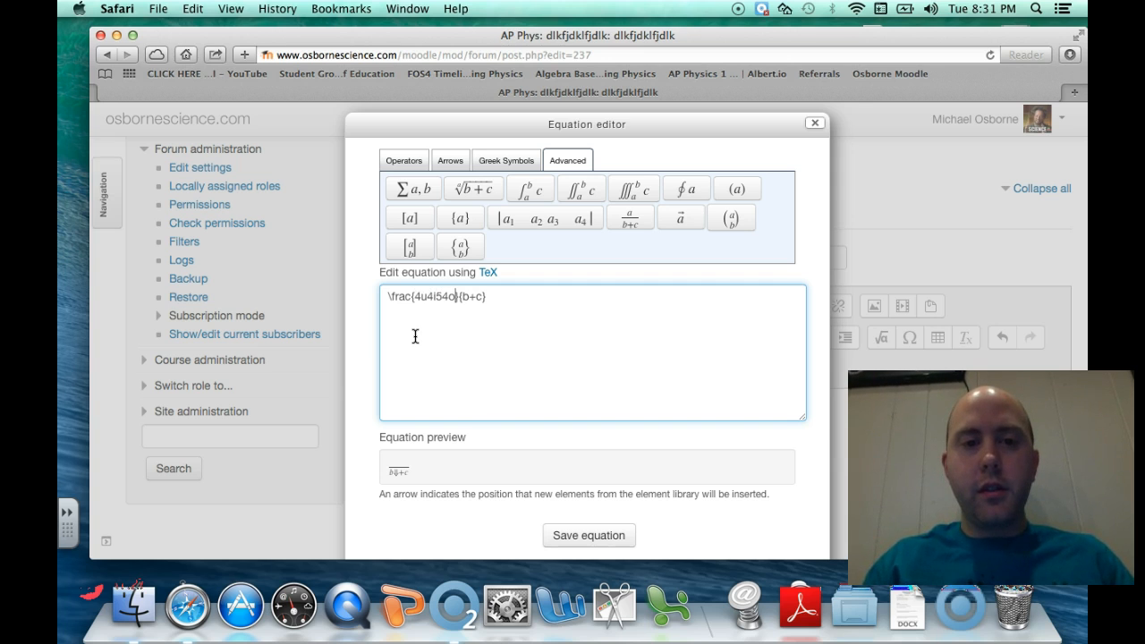
click(425, 335)
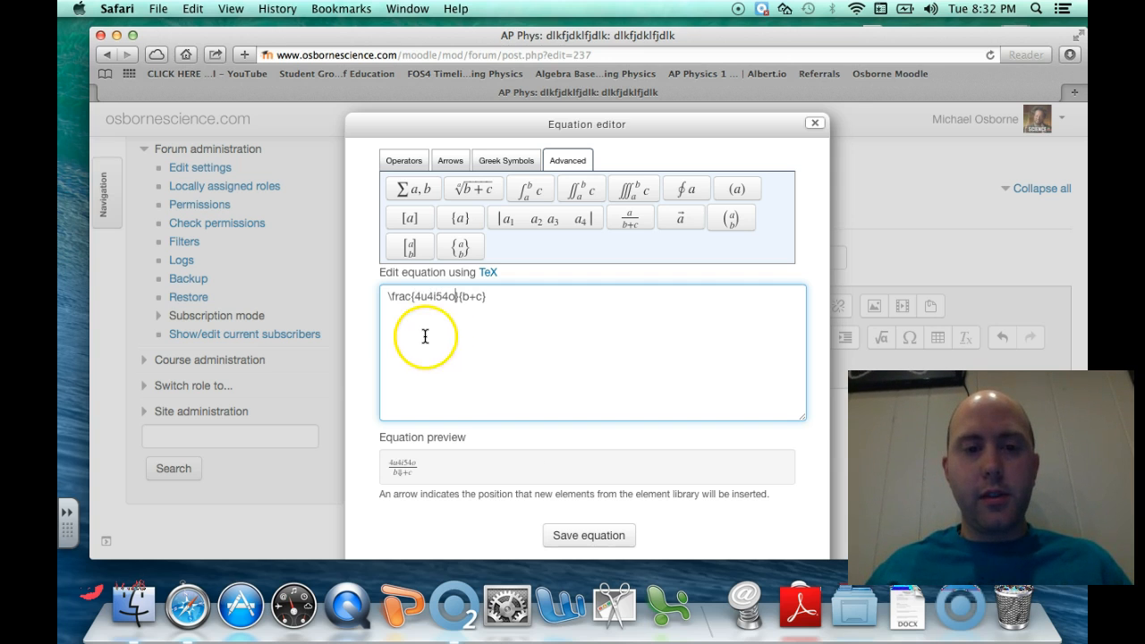
click(483, 293)
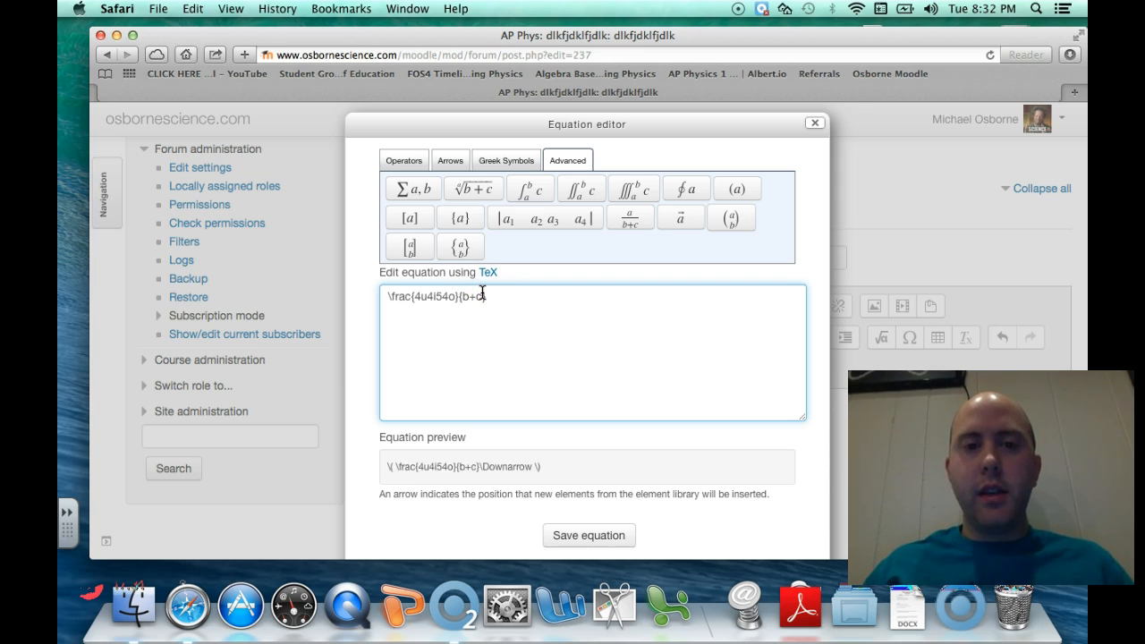
key(BackSpace)
key(BackSpace)
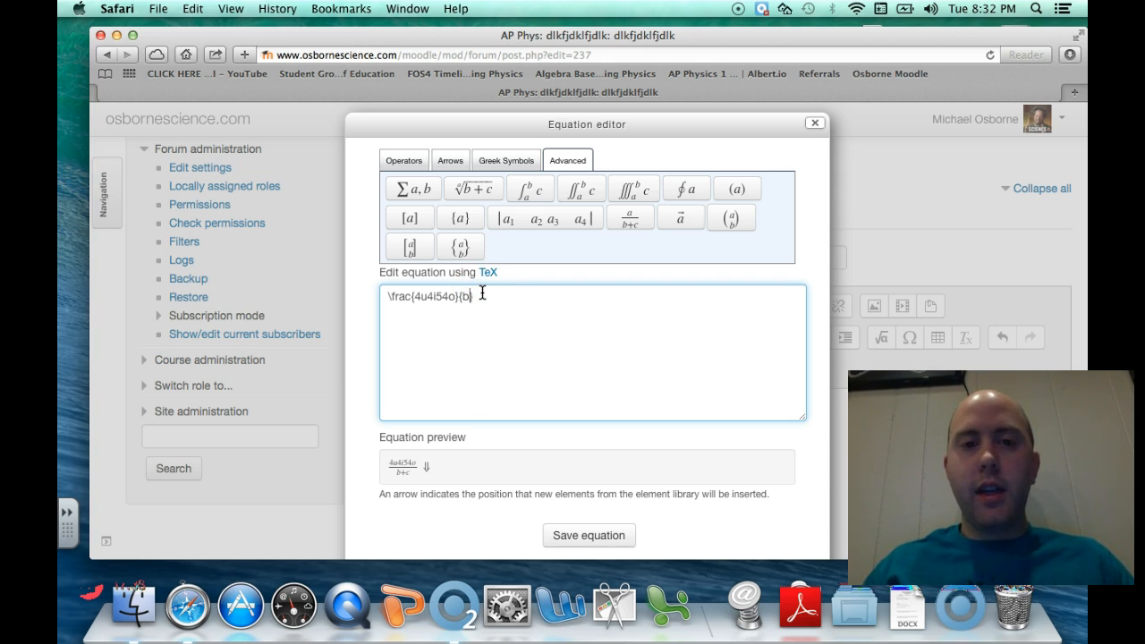
text(dkj4j3l)
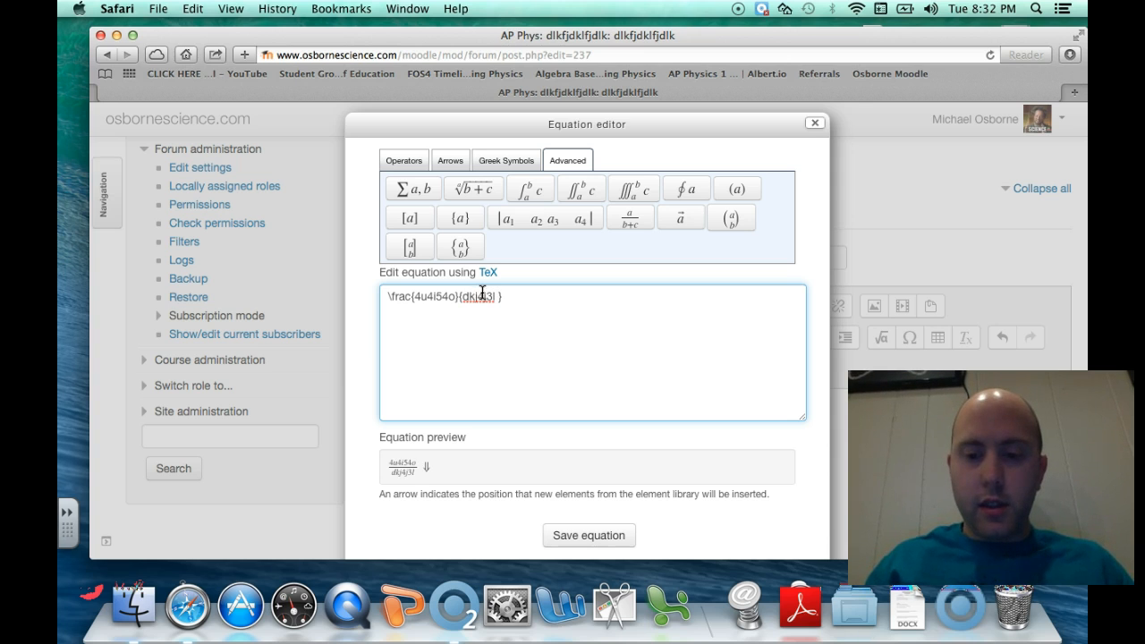
text( * kdjfldkjfdl)
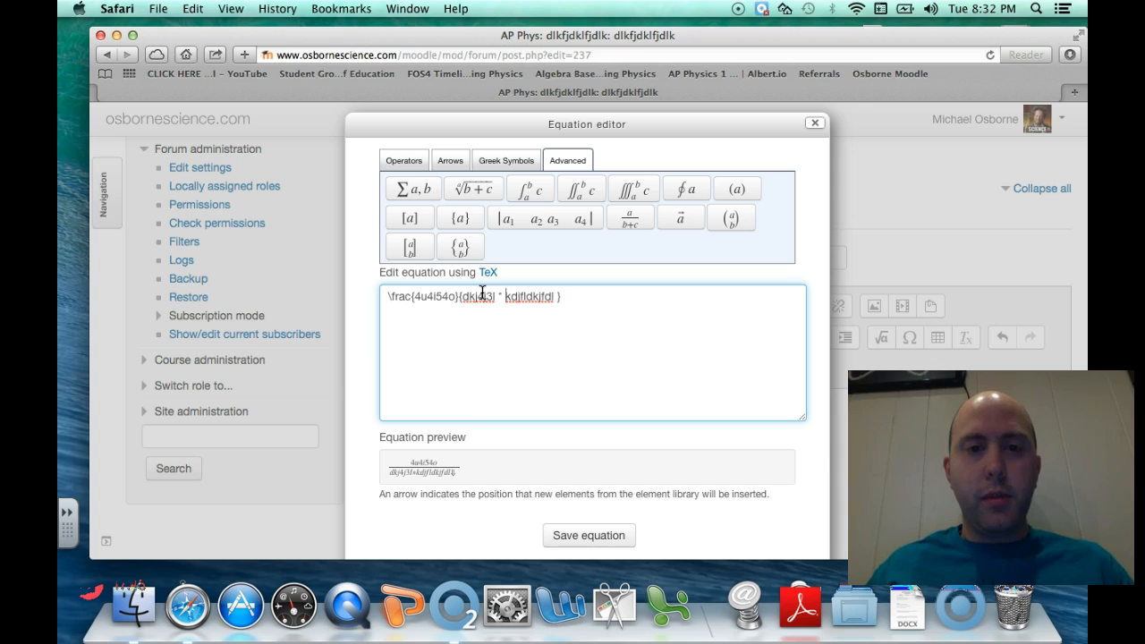
key(BackSpace)
text(-)
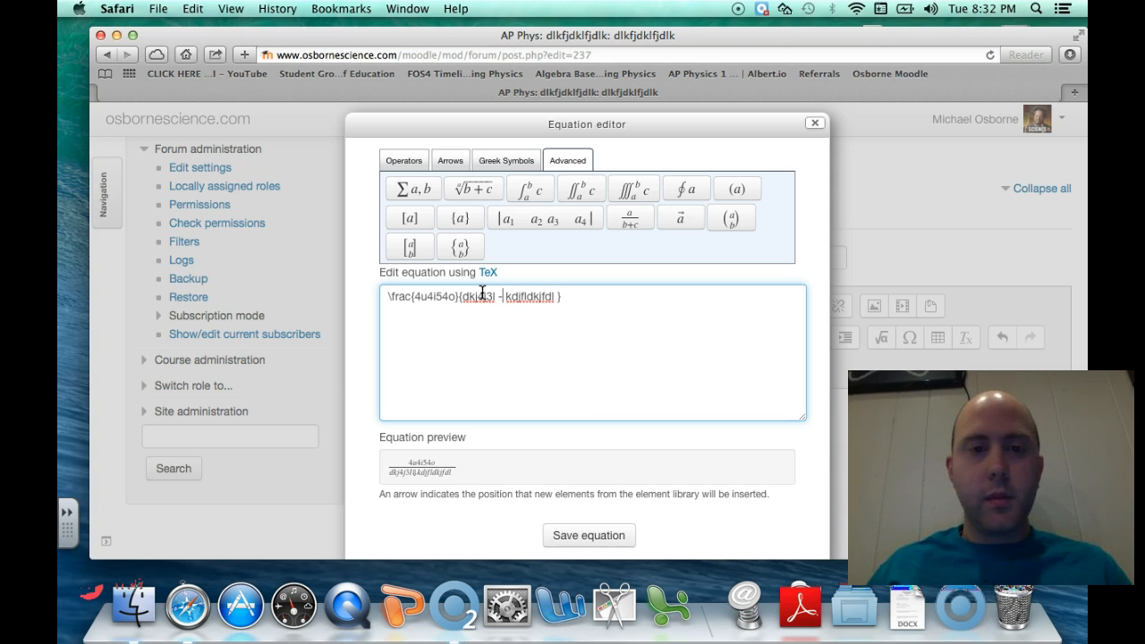
click(754, 218)
Close the equation editor, leave the unsaved edit form, and delete the test announcement
click(810, 123)
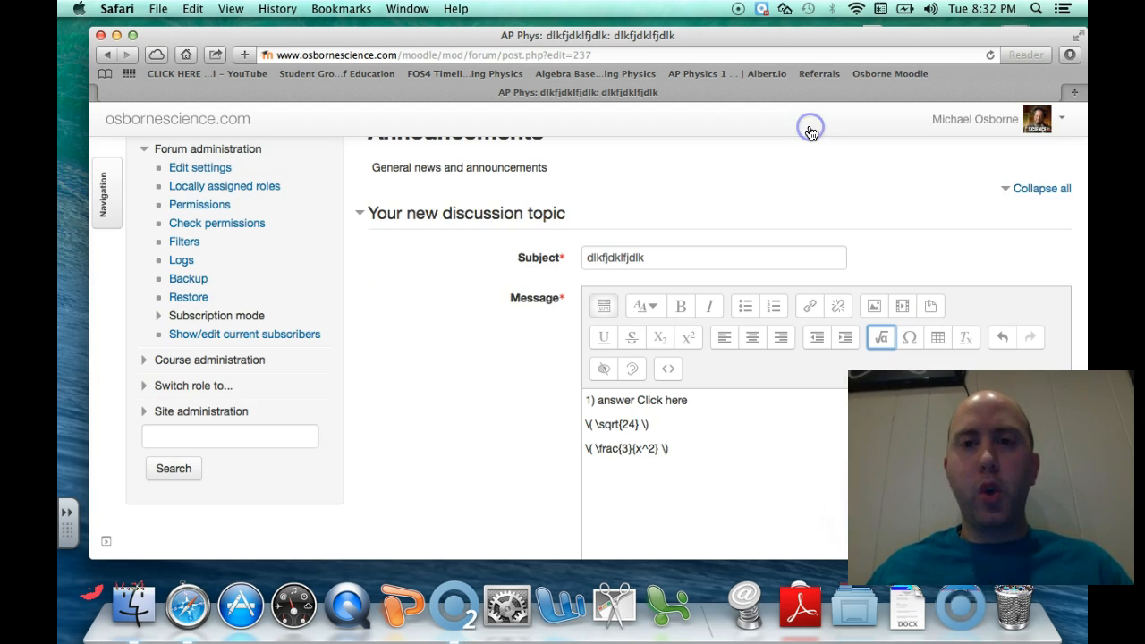
scroll(373, 281, up, 5)
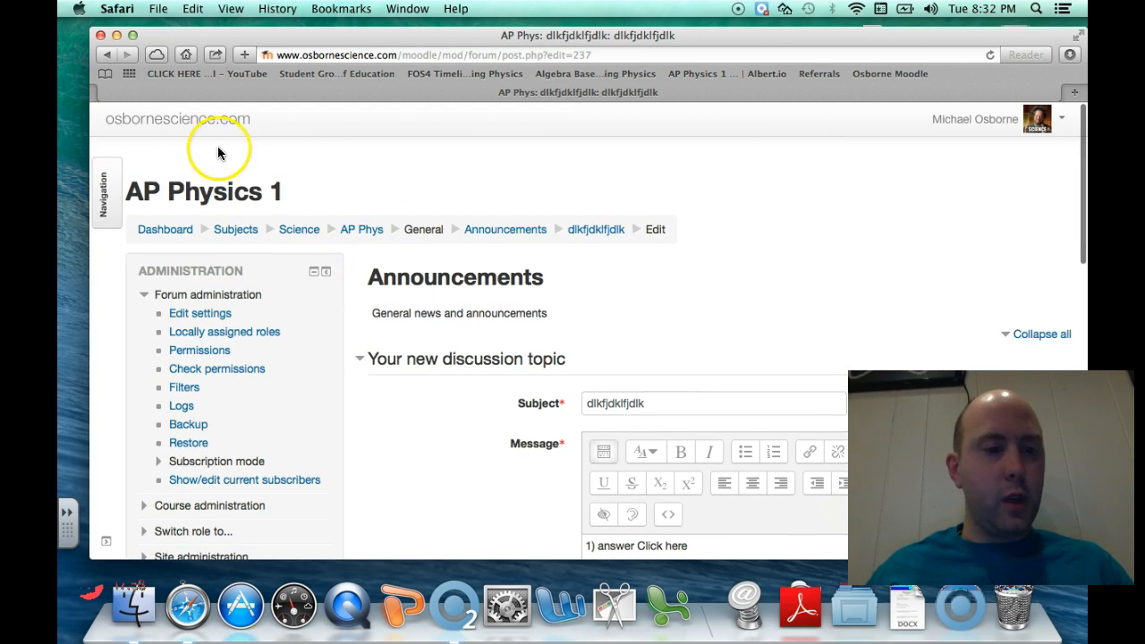
click(105, 56)
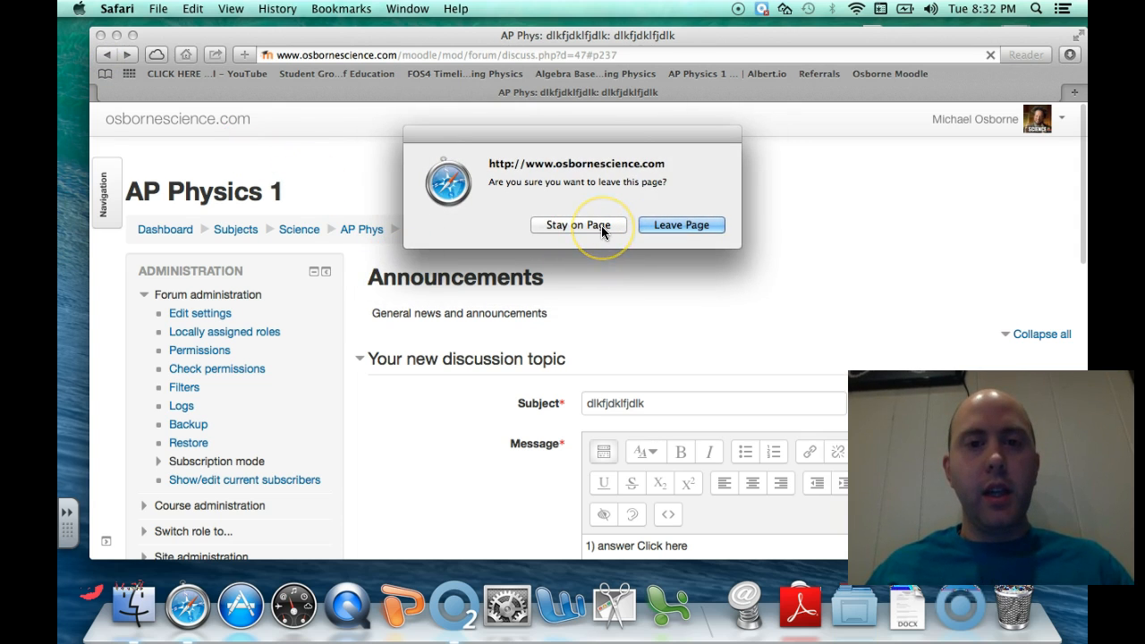
click(656, 226)
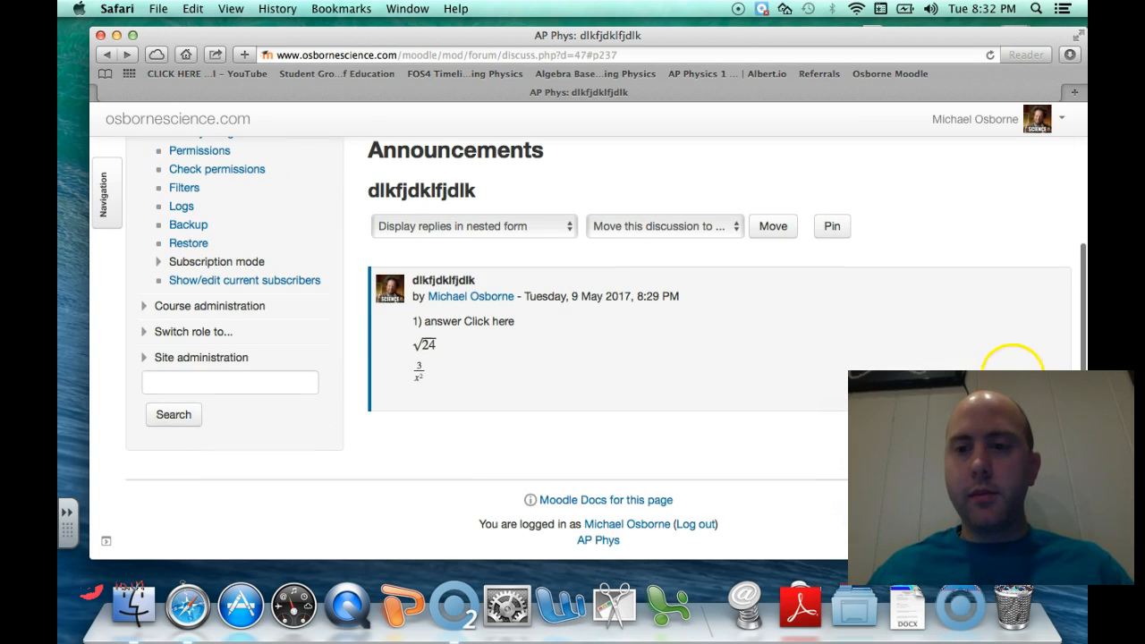
click(951, 349)
click(551, 343)
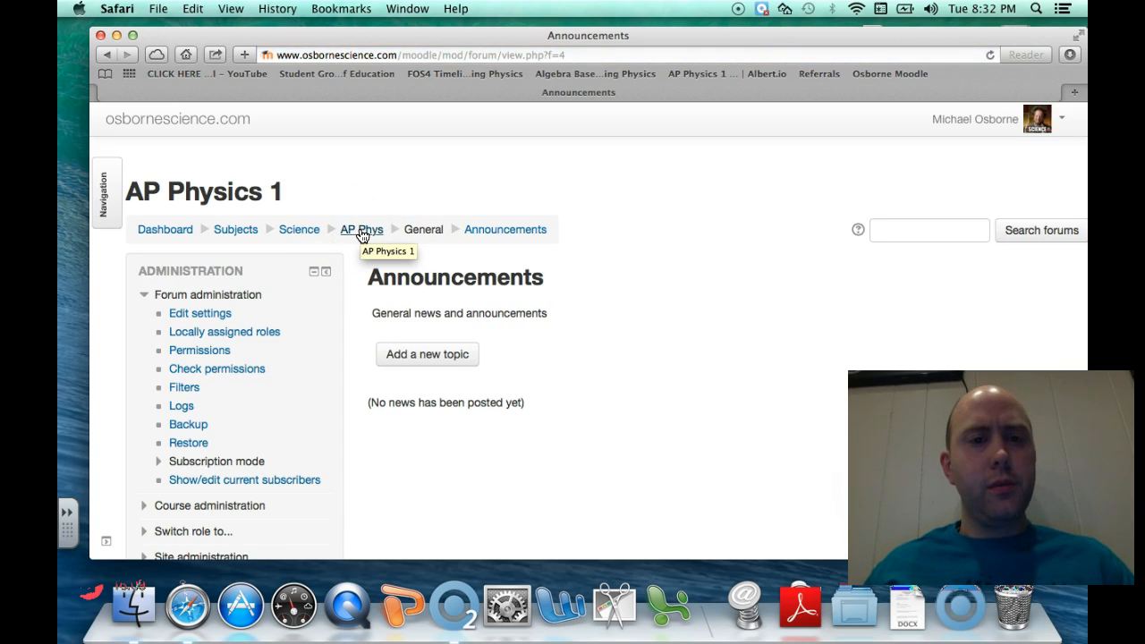
Open the AP Physics 1 course page from the breadcrumb and scroll through its activities
click(362, 235)
scroll(609, 324, down, 10)
scroll(610, 328, down, 15)
scroll(610, 328, up, 10)
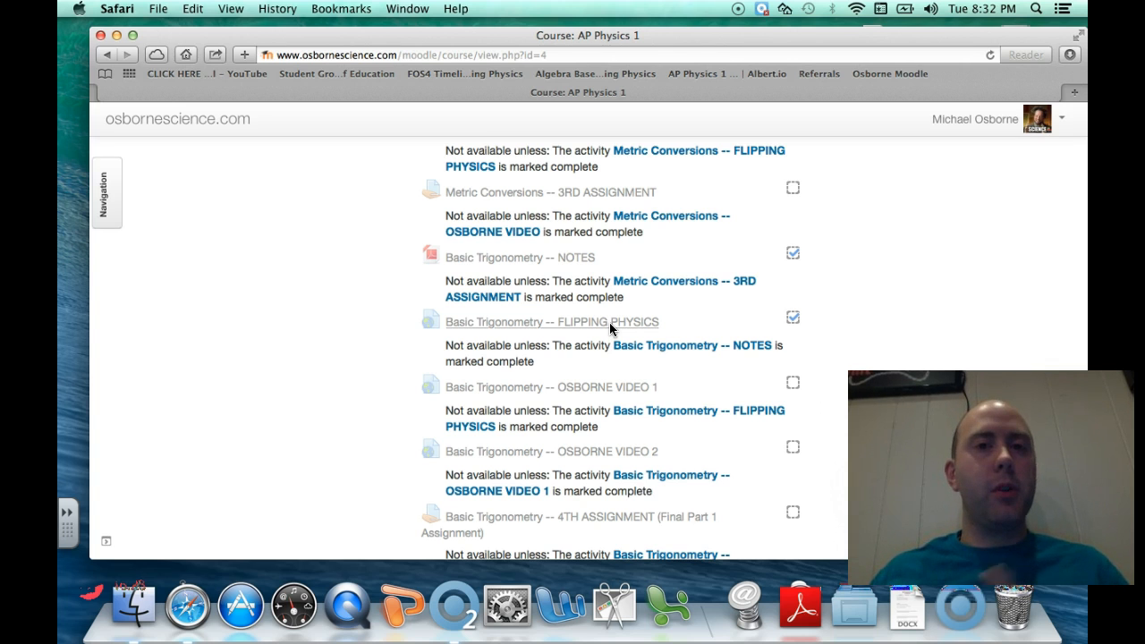
scroll(610, 329, down, 5)
scroll(610, 329, down, 5)
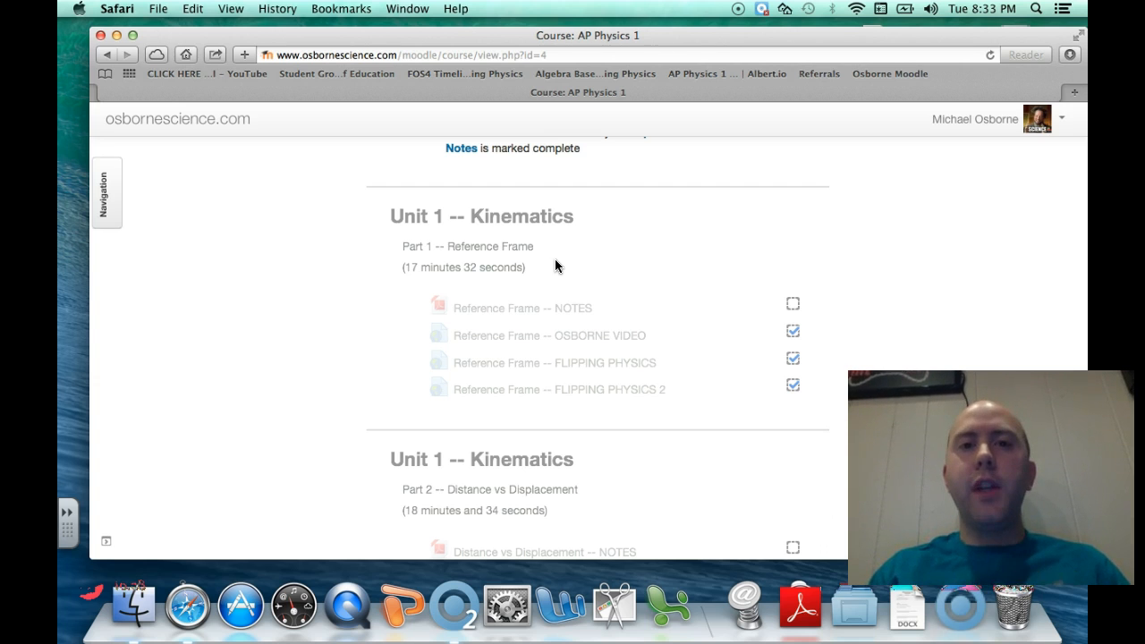
scroll(555, 265, down, 1)
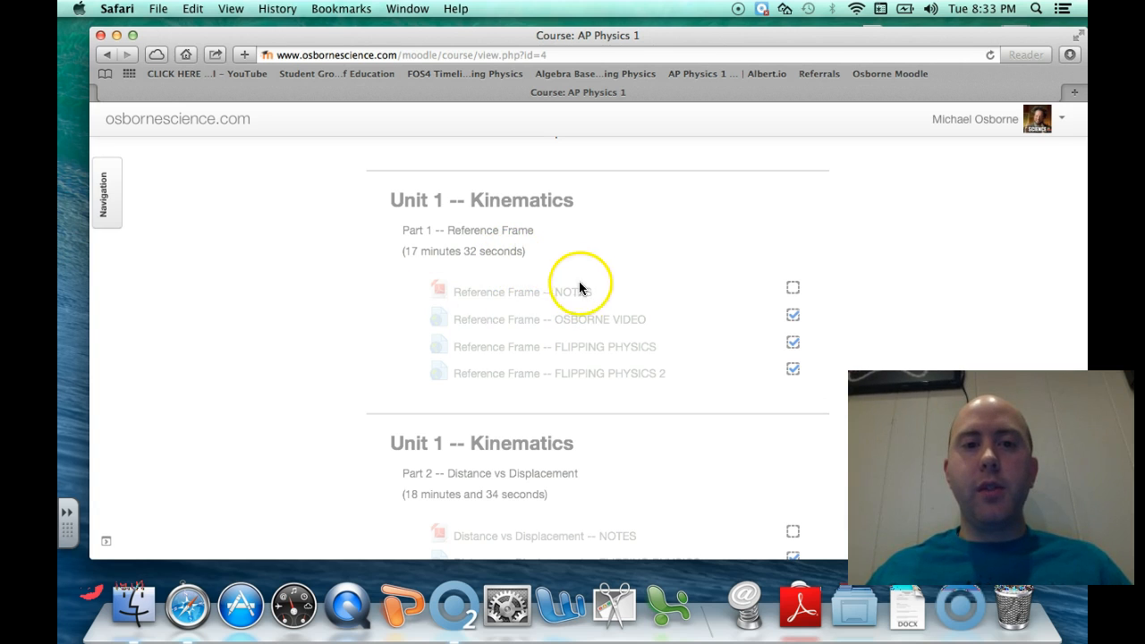
scroll(631, 298, down, 2)
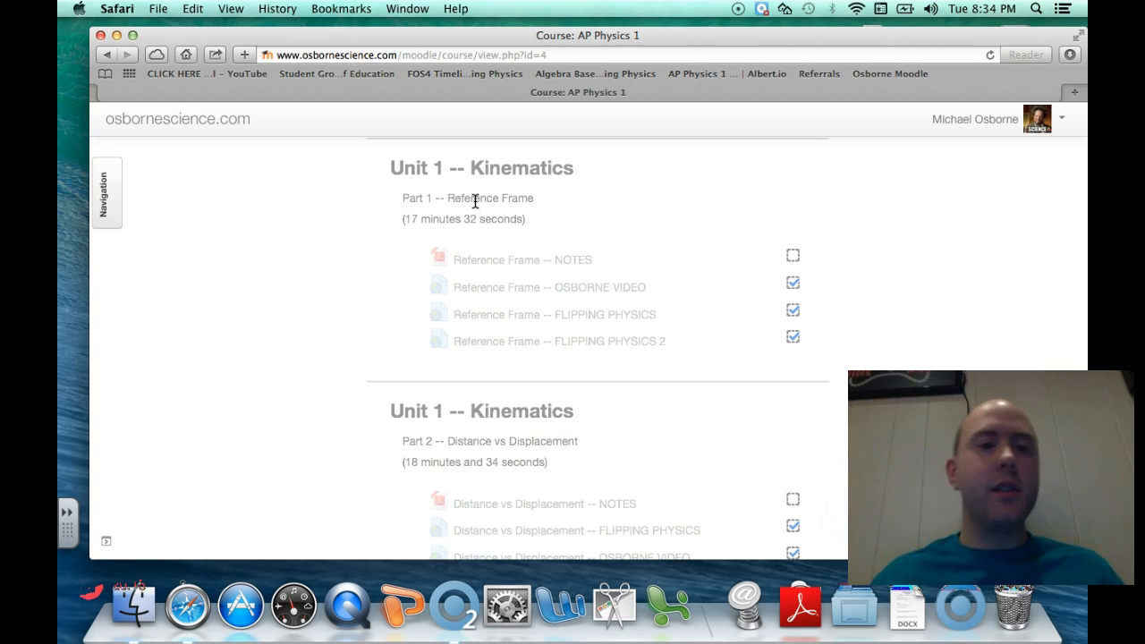
scroll(476, 201, down, 5)
scroll(475, 201, down, 1)
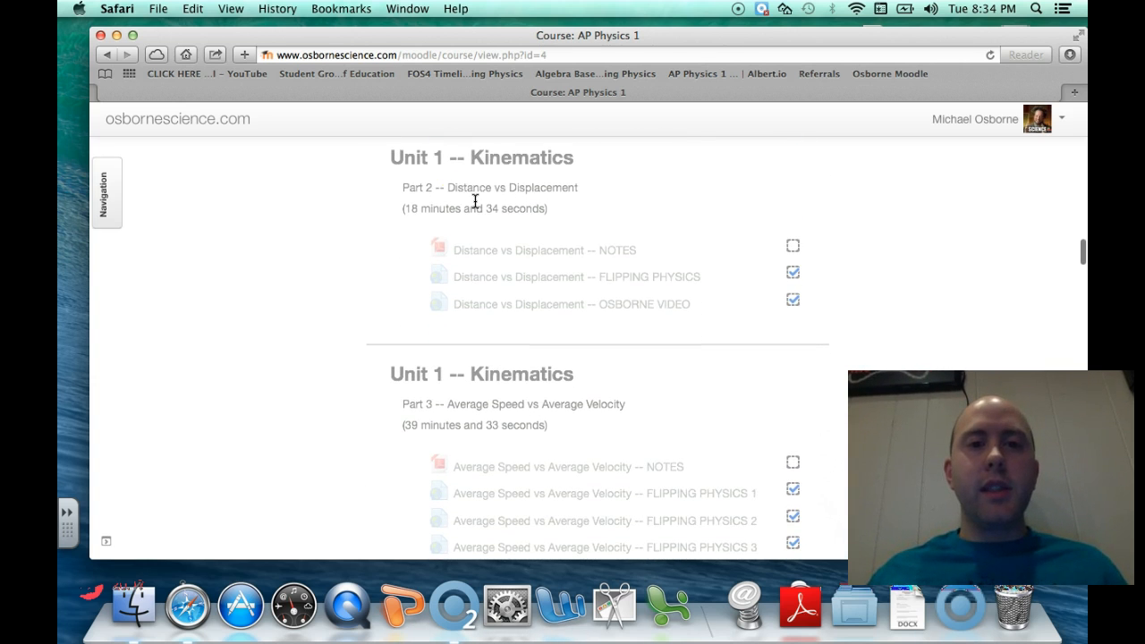
scroll(447, 358, down, 3)
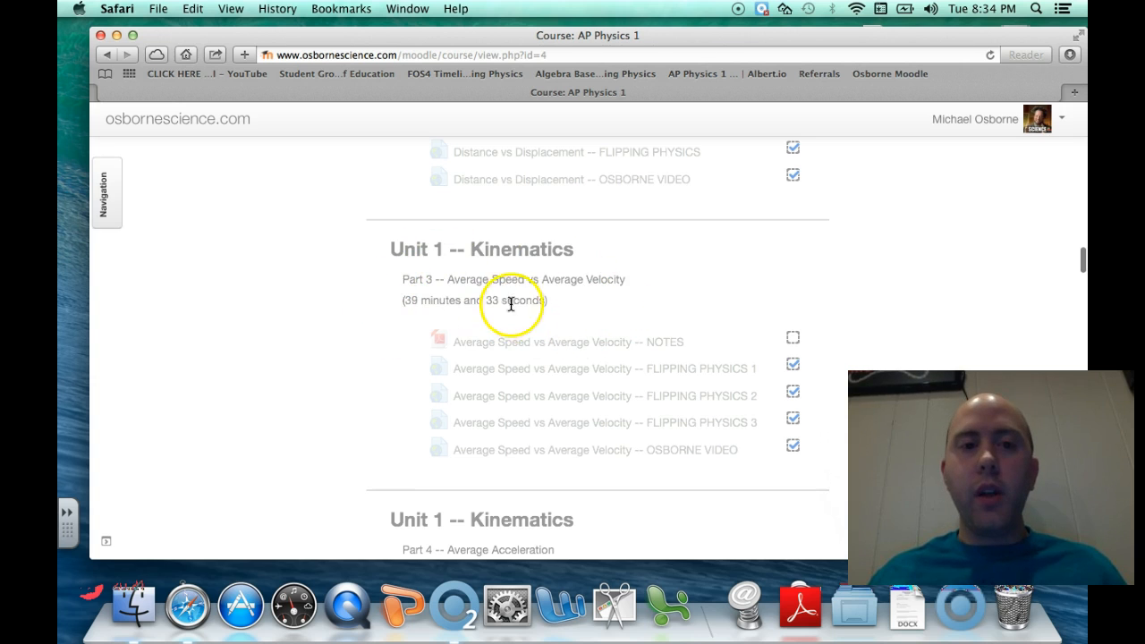
scroll(491, 358, down, 6)
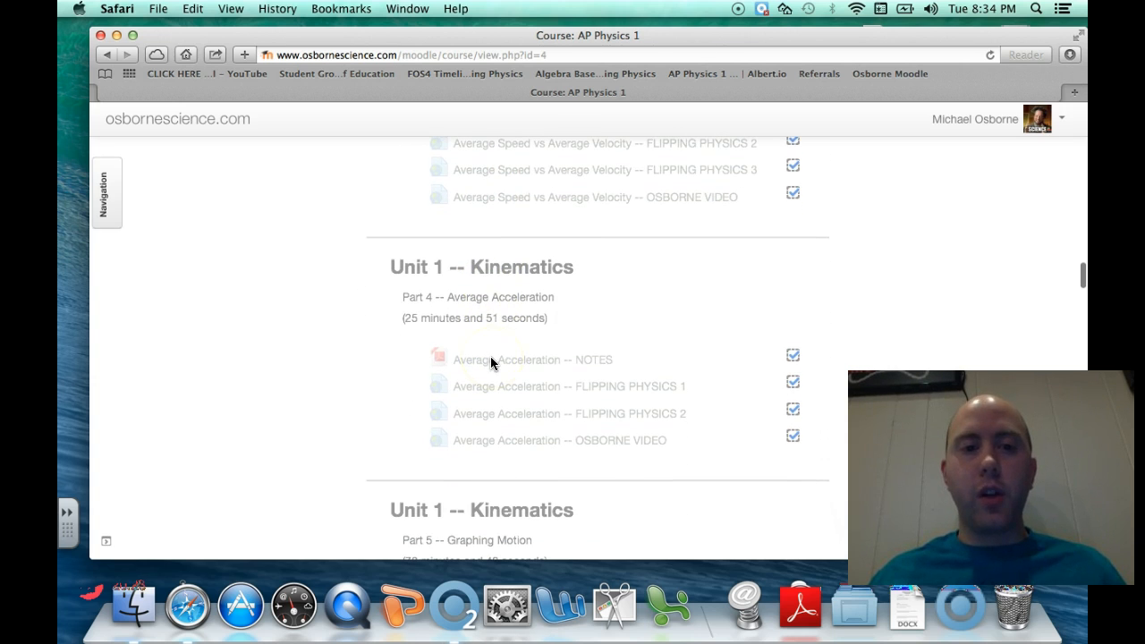
scroll(435, 365, down, 5)
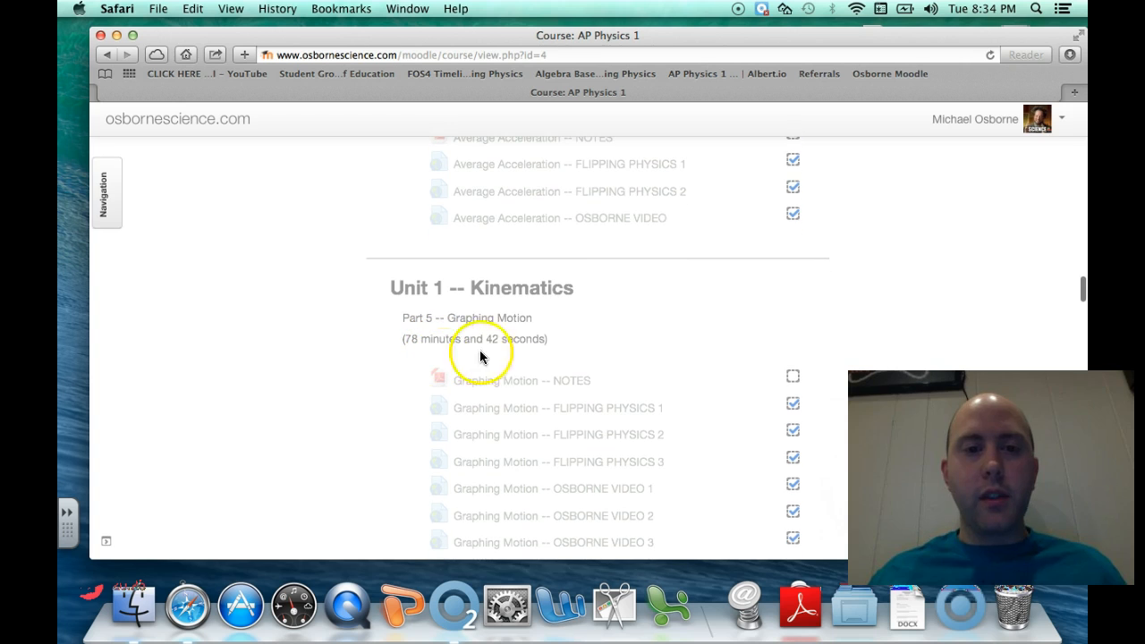
scroll(391, 356, down, 4)
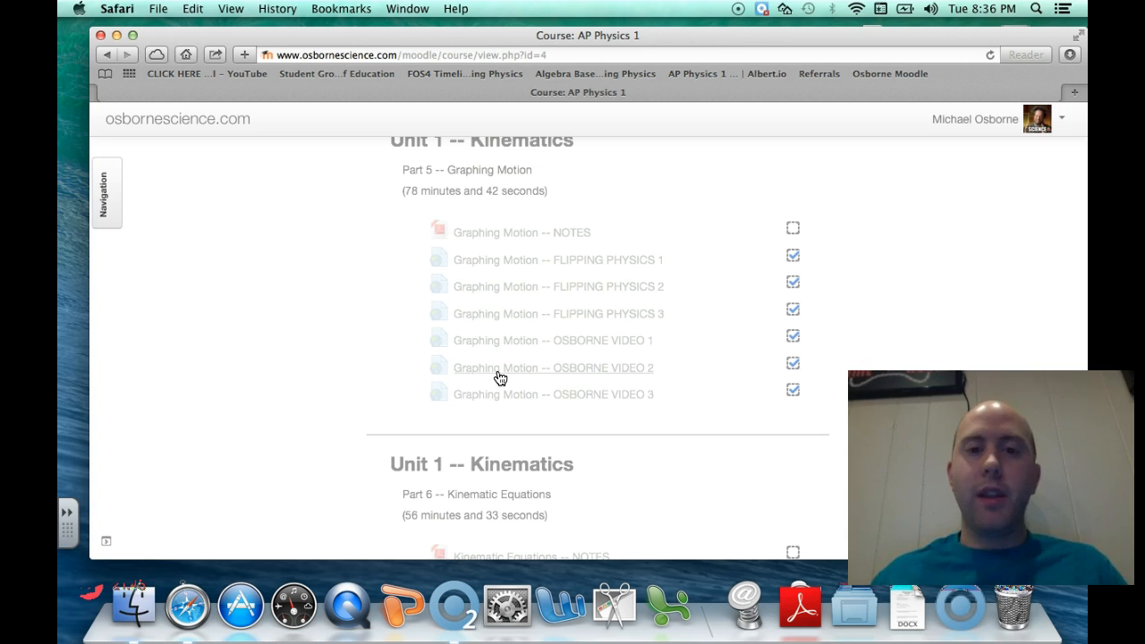
scroll(500, 378, up, 3)
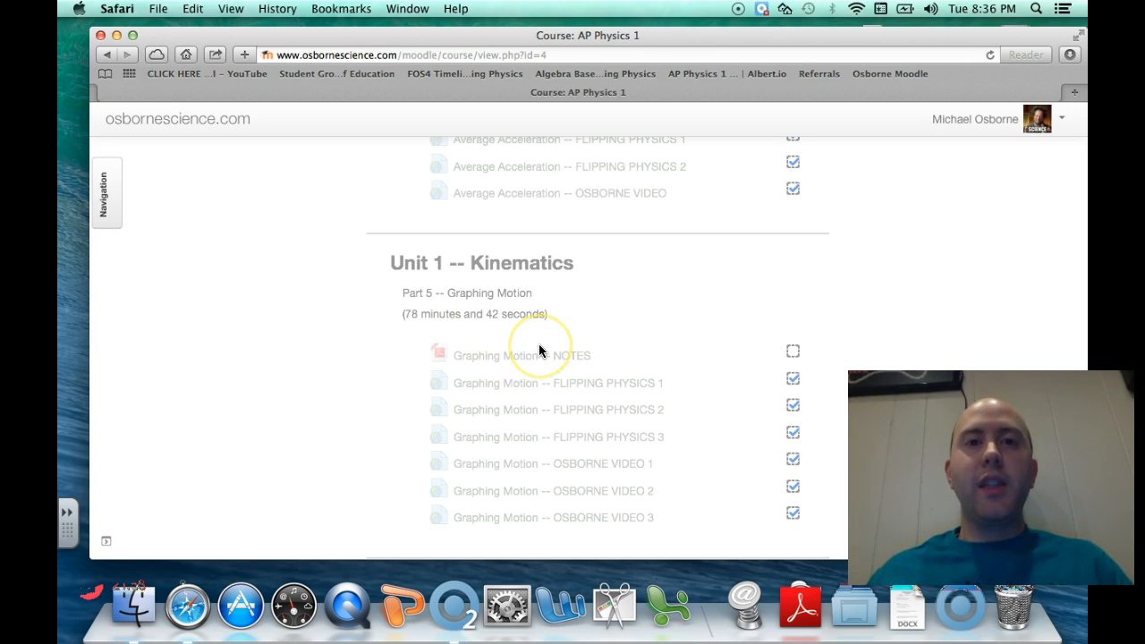
scroll(522, 307, up, 3)
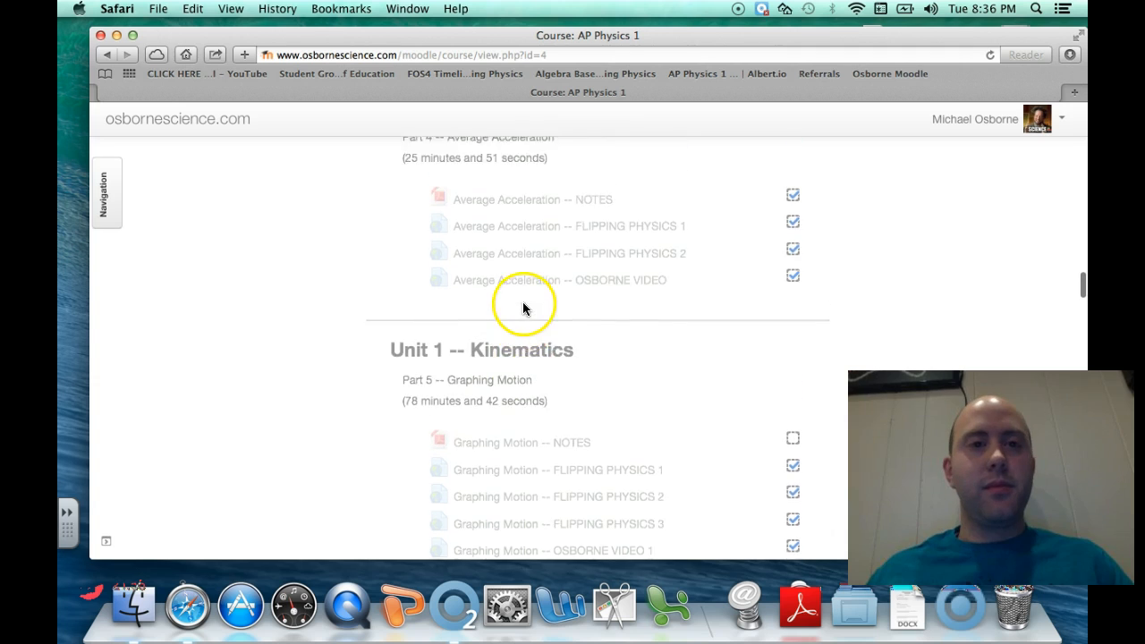